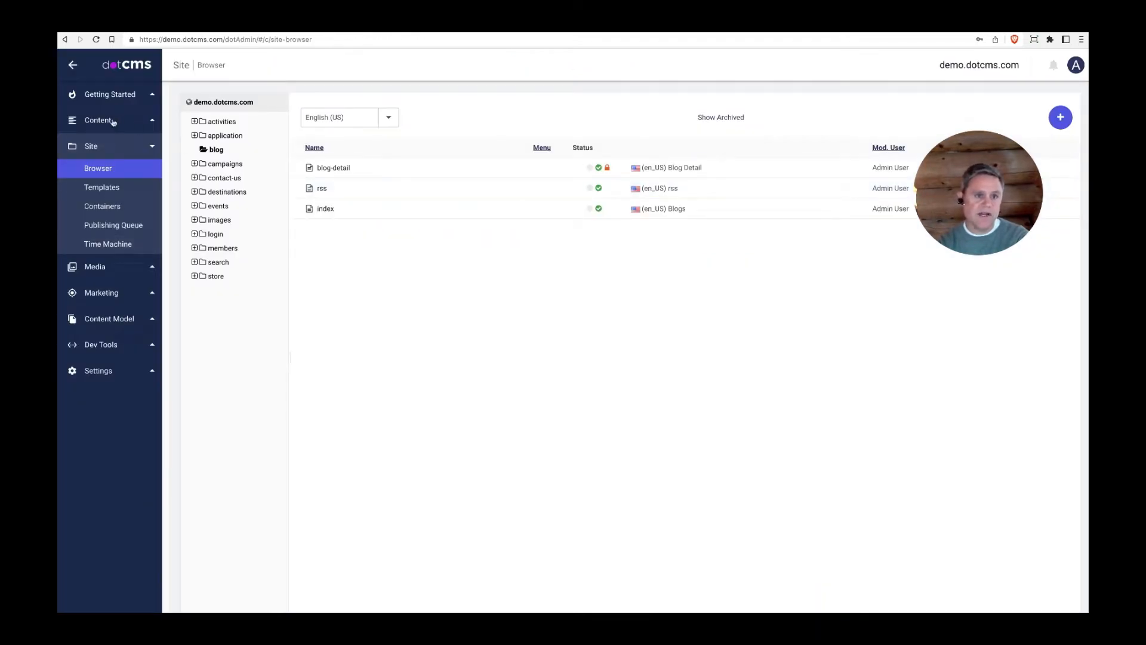
Open the blog entry "French Polynesia Everything You Need to Know" from the Blogs content list
left_click(111, 121)
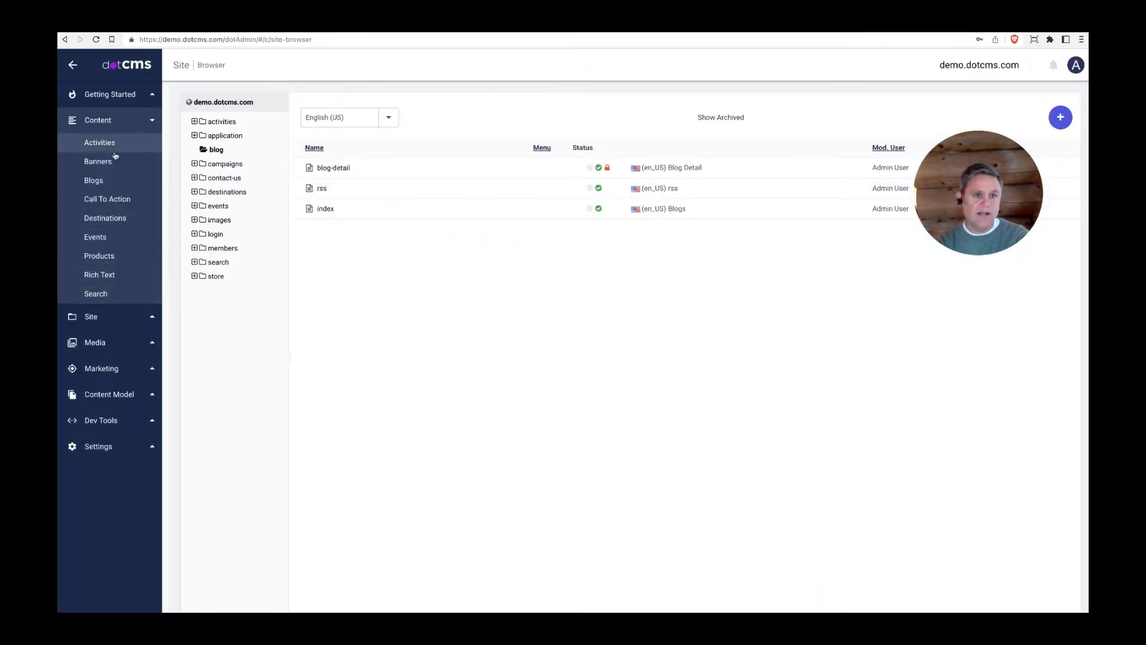
left_click(107, 182)
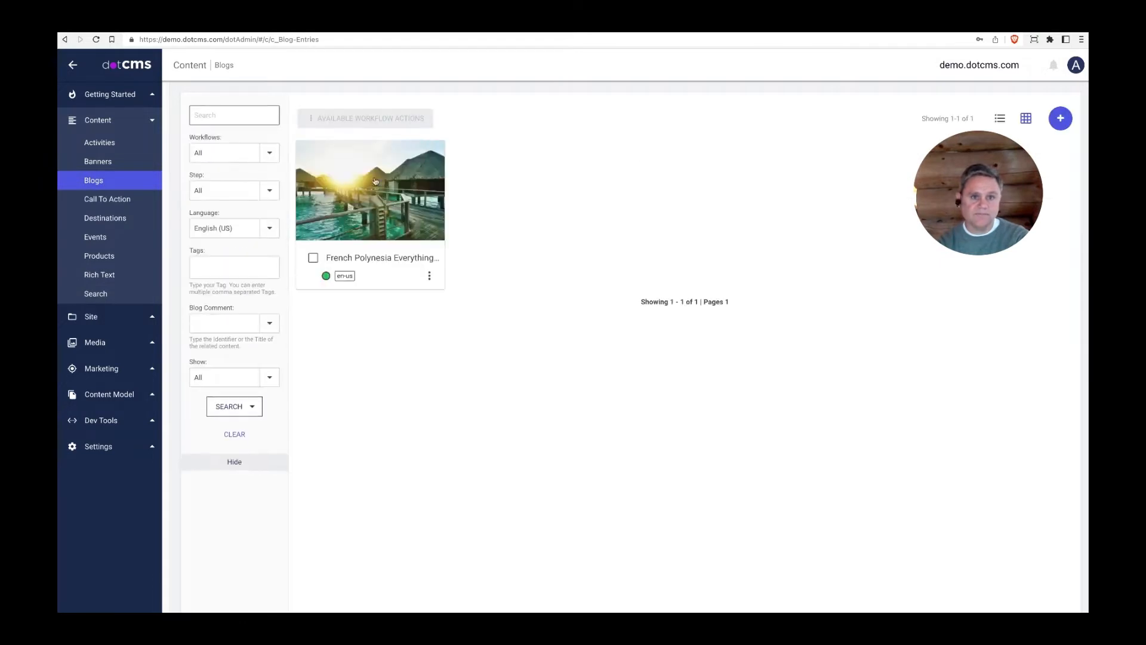
left_click(358, 195)
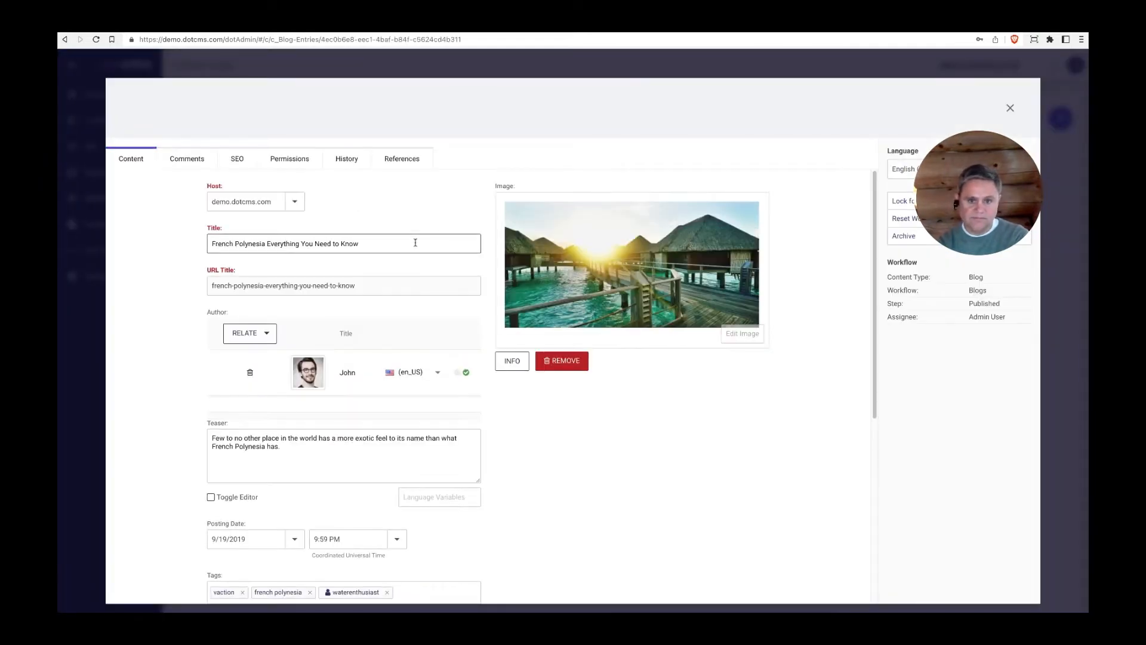
Review the entry's Blog Content through to the Recommended Products section and compare it with the published travellux post
scroll(696, 392, "down", 5)
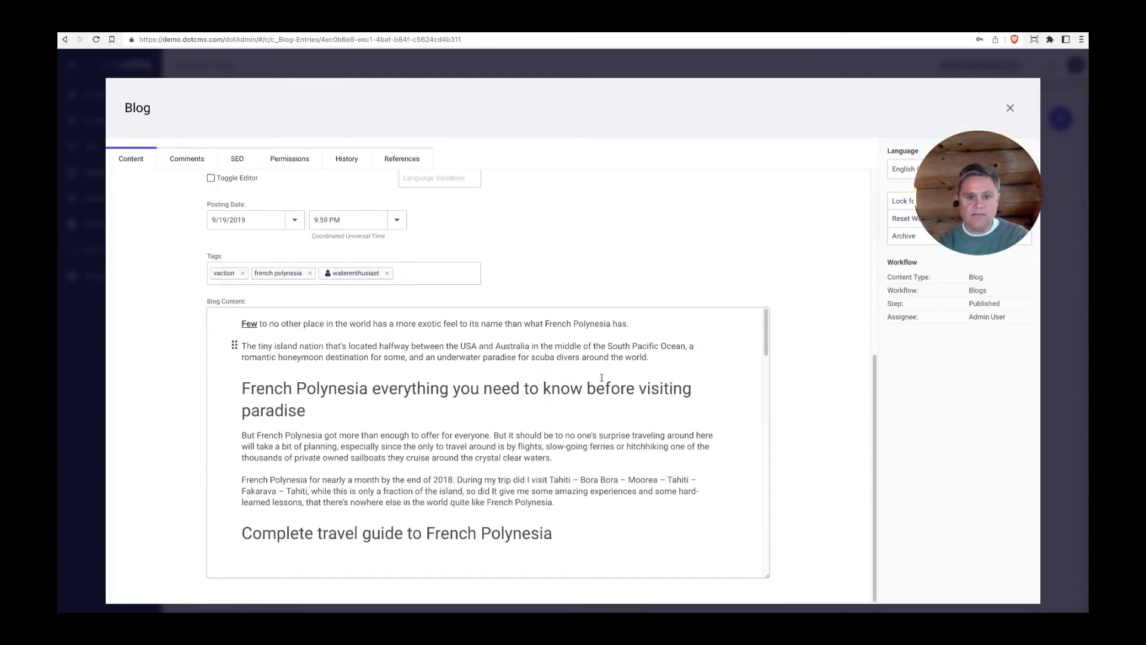
scroll(693, 388, "down", 2)
scroll(694, 388, "down", 15)
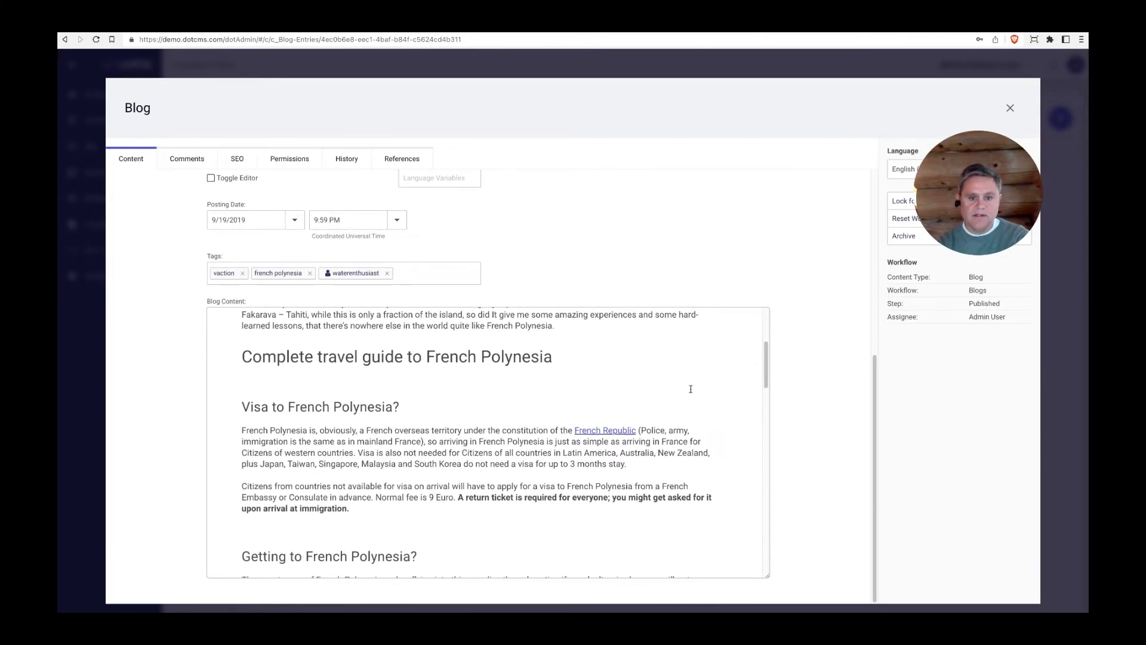
scroll(690, 389, "down", 10)
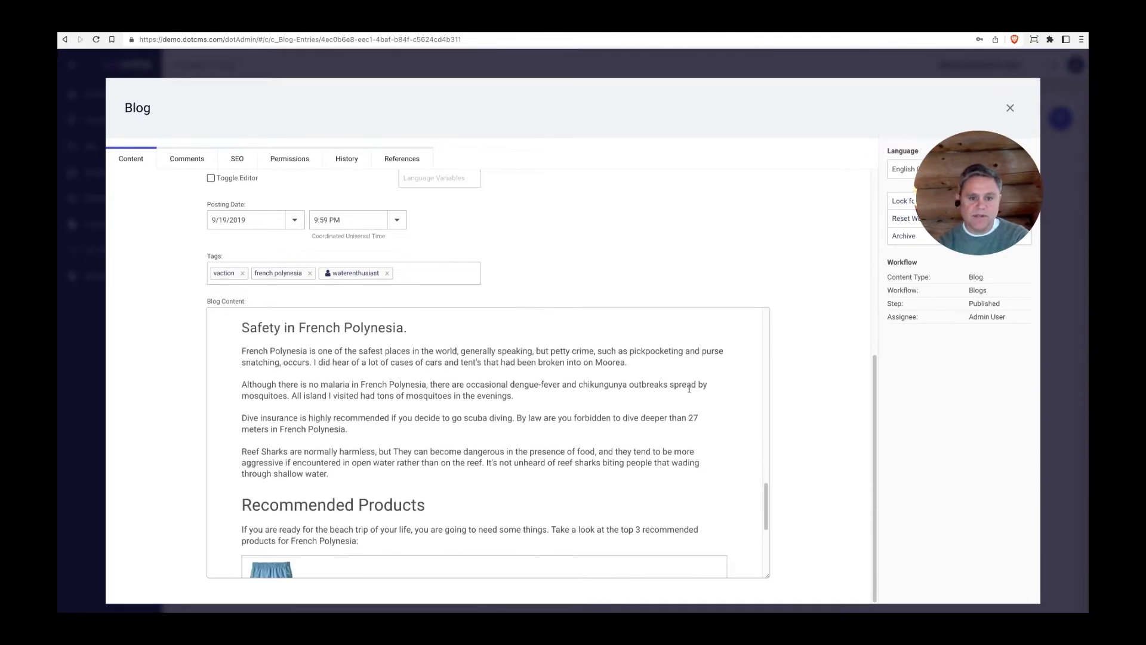
scroll(689, 389, "up", 6)
scroll(688, 388, "up", 15)
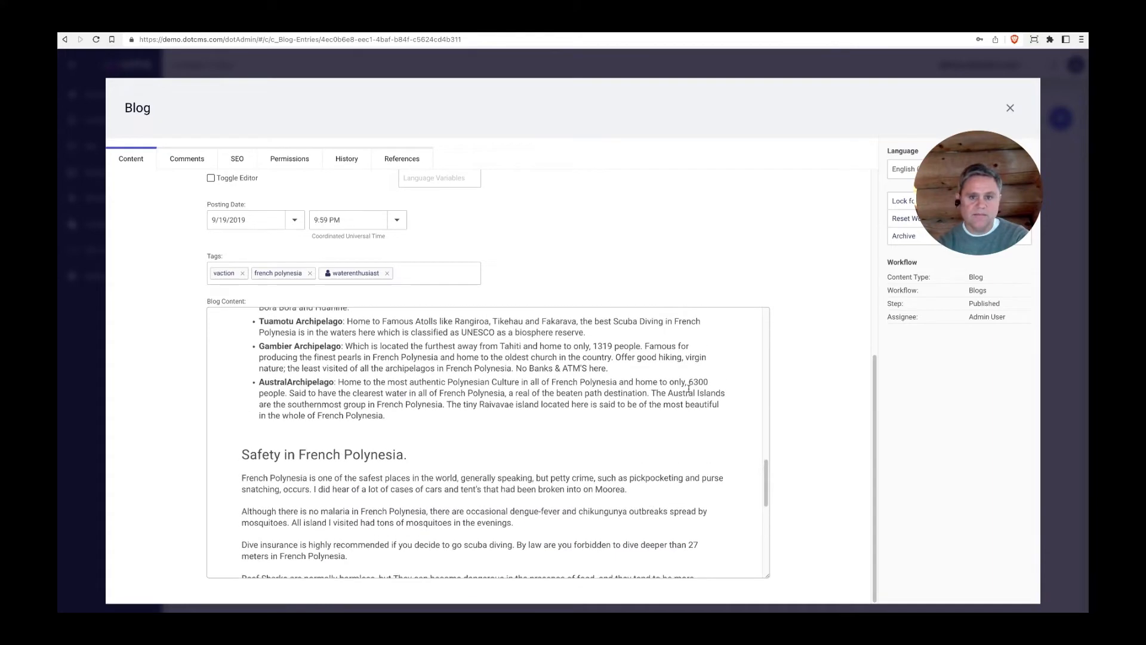
key("ctrl+Tab")
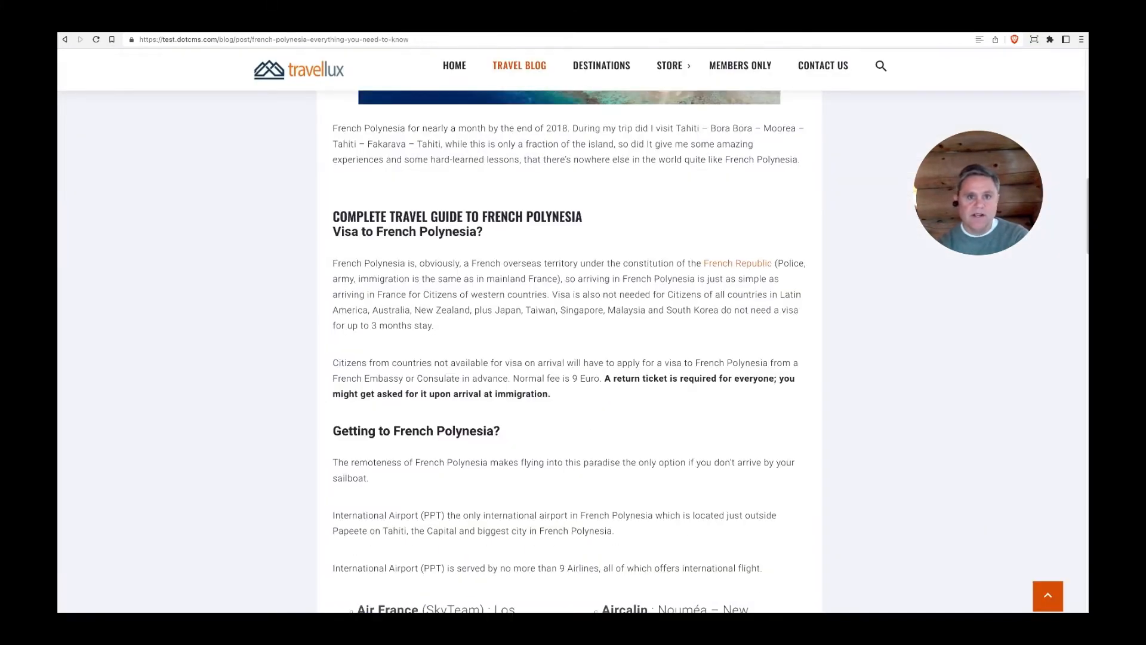
key("ctrl+shift+Tab")
scroll(489, 356, "down", 3)
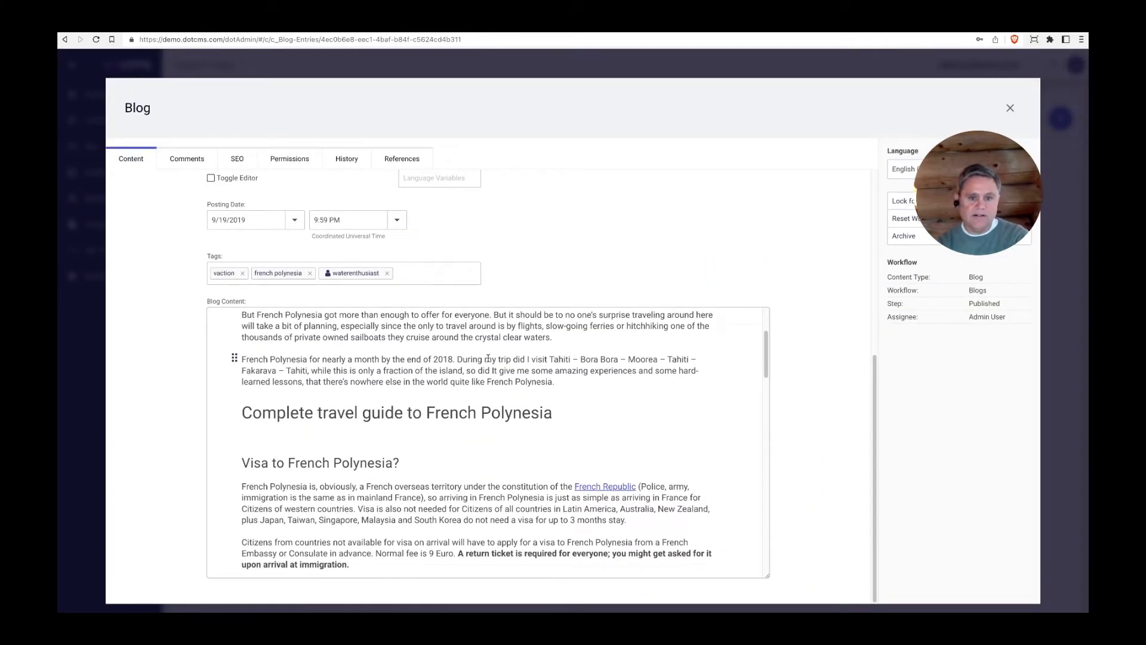
Remove the empty line below "Complete travel guide to French Polynesia" and put "Visa to French Polynesia?" on its own line as the same heading style
left_click(288, 437)
scroll(591, 428, "down", 2)
scroll(591, 425, "up", 2)
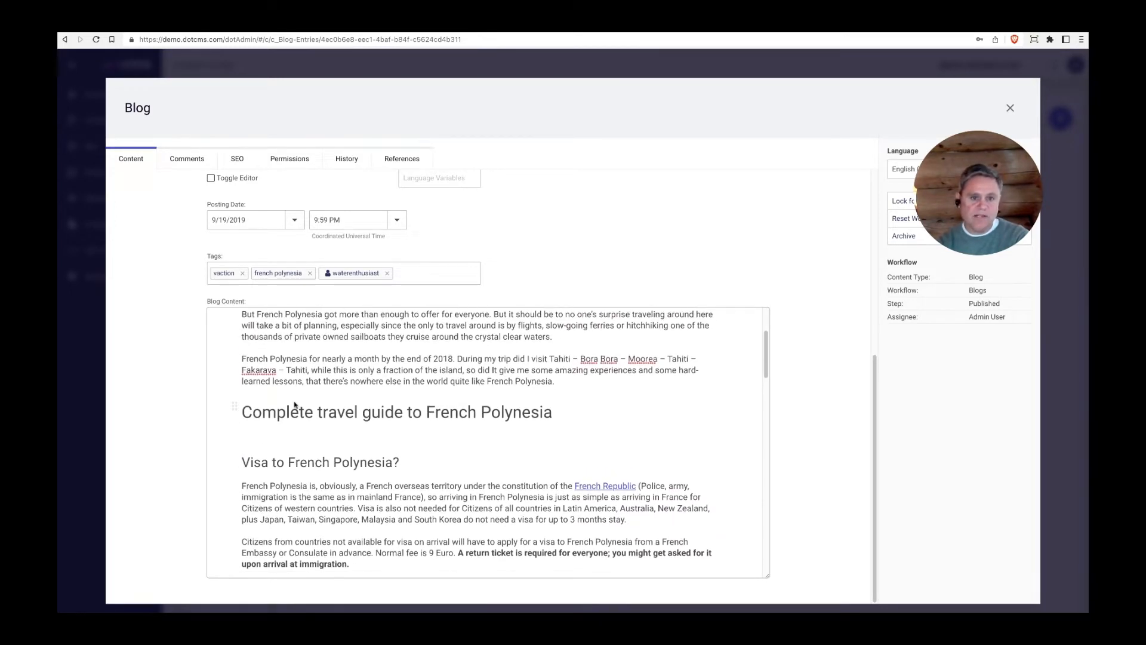
left_click_drag(234, 403, 234, 436)
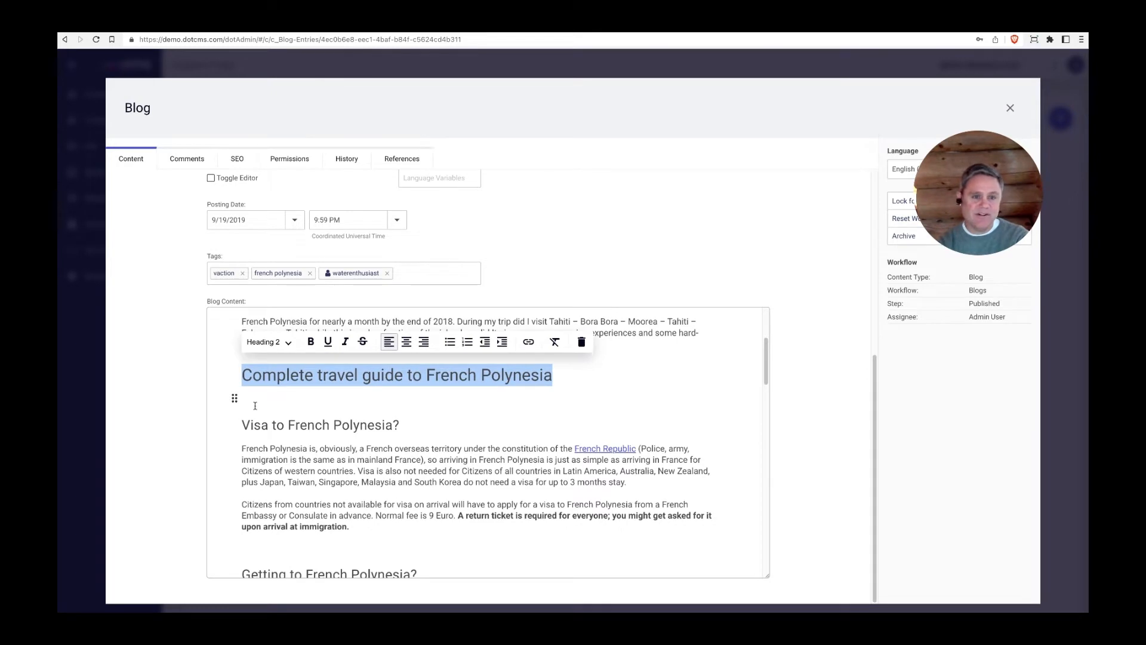
left_click(304, 406)
key("Return")
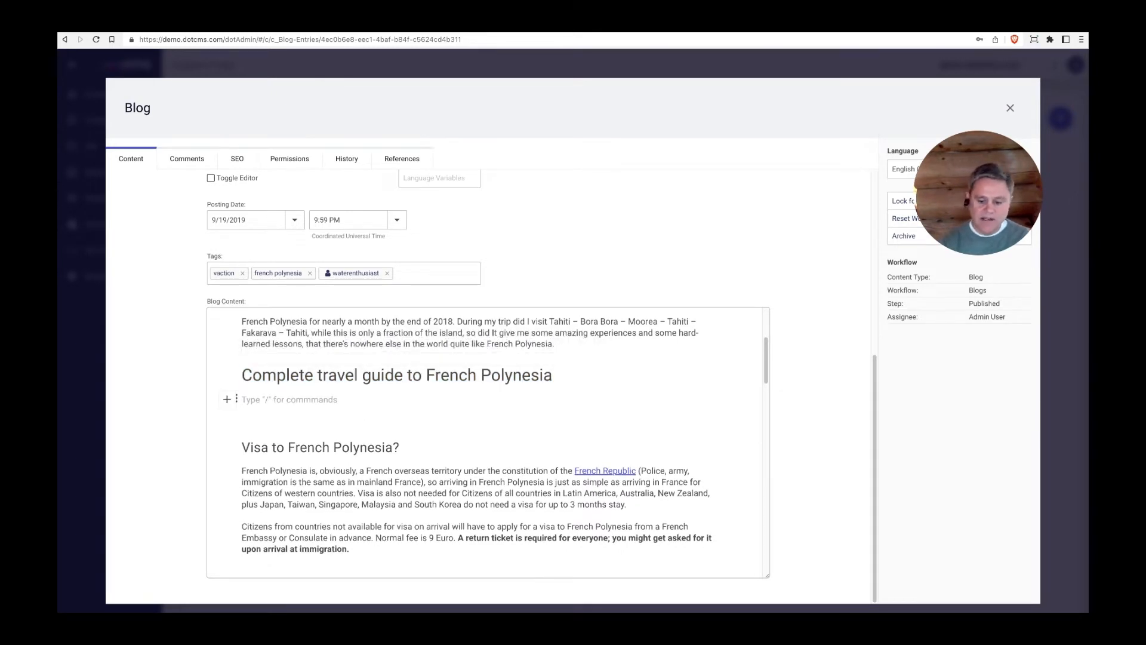
key("BackSpace")
key("Delete")
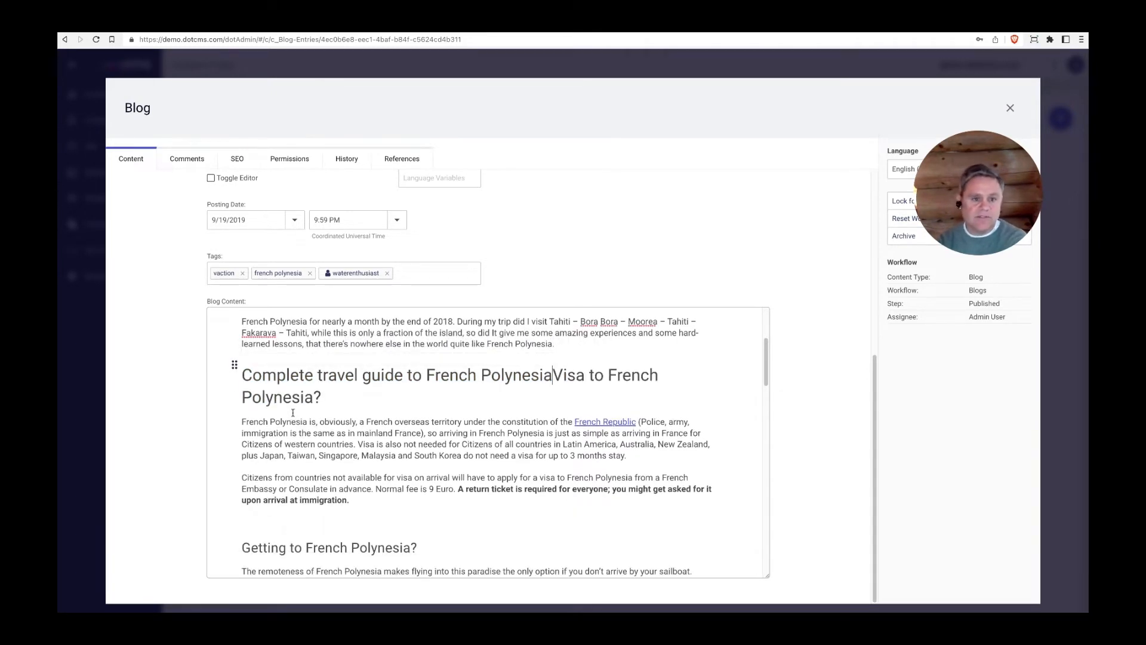
key("Return")
Insert the product contentlet "Wildhorn Seaview 180 V2 Full Face Snorkel Mask" on a new line above the "Getting to French Polynesia?" heading
scroll(322, 415, "down", 3)
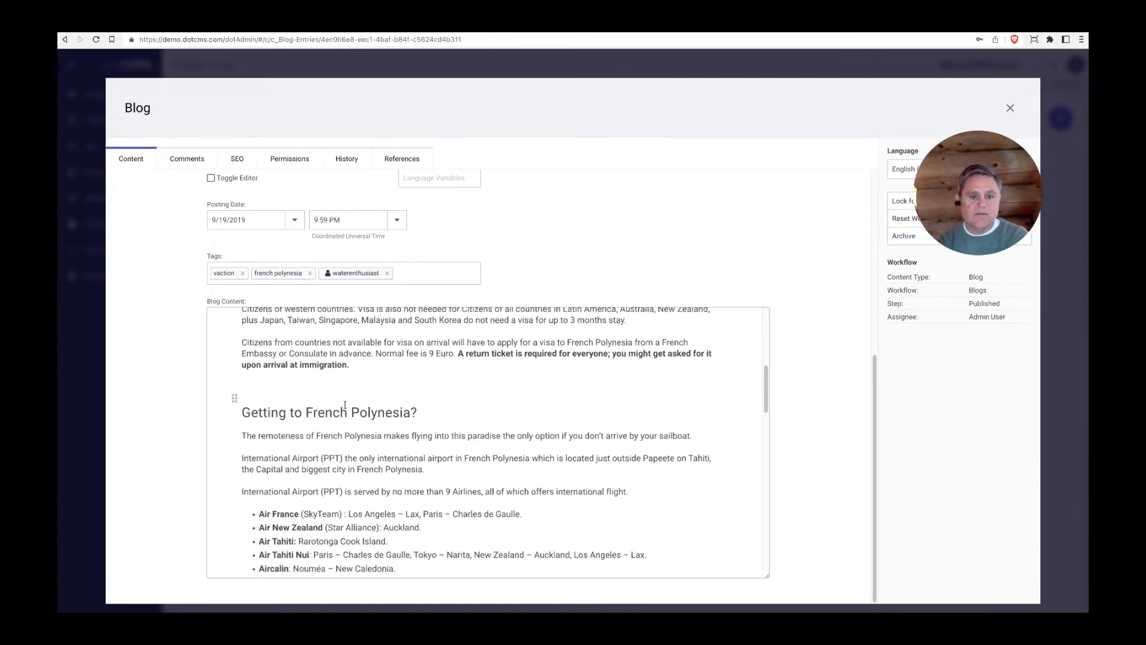
left_click(385, 366)
key("Return")
type("/")
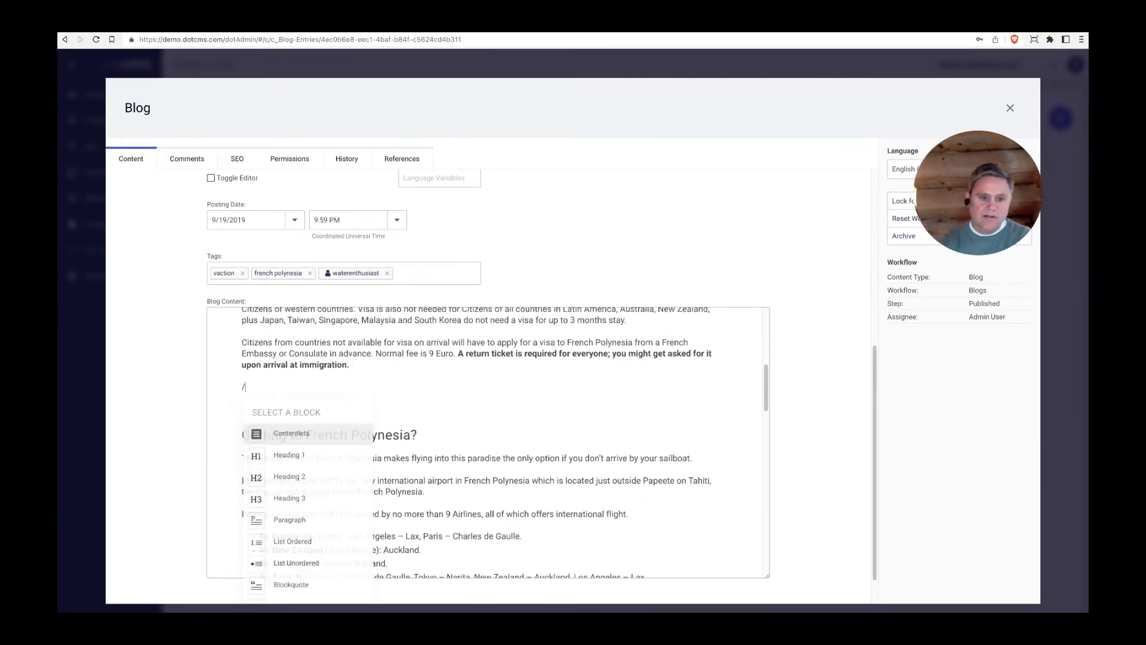
key("Return")
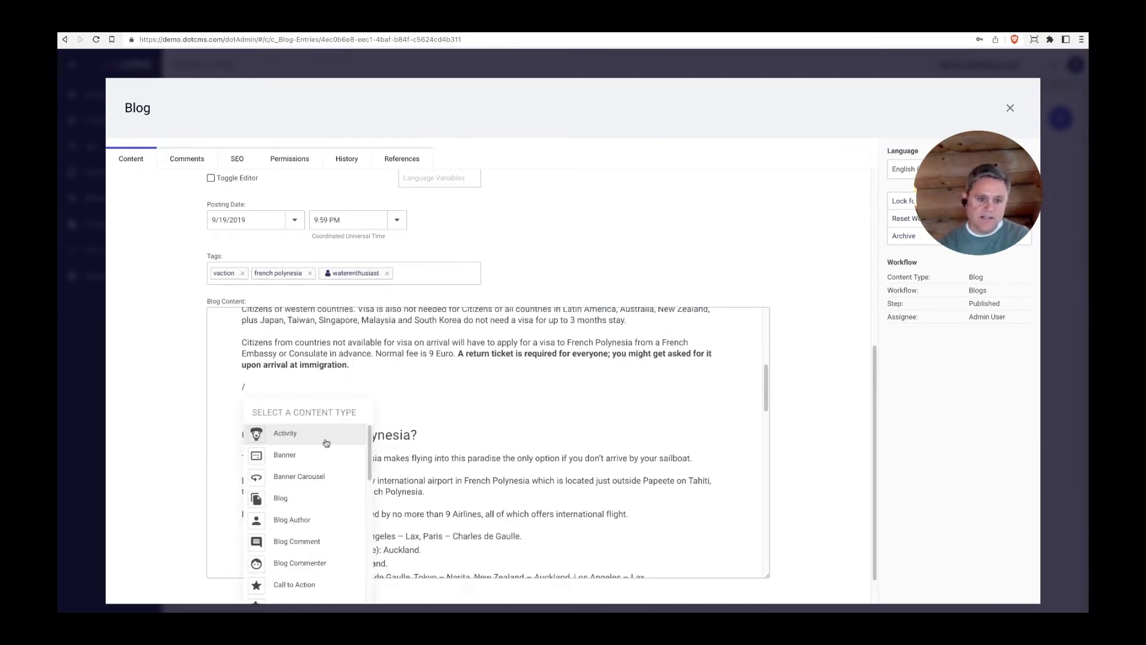
scroll(297, 482, "down", 1)
scroll(297, 482, "down", 3)
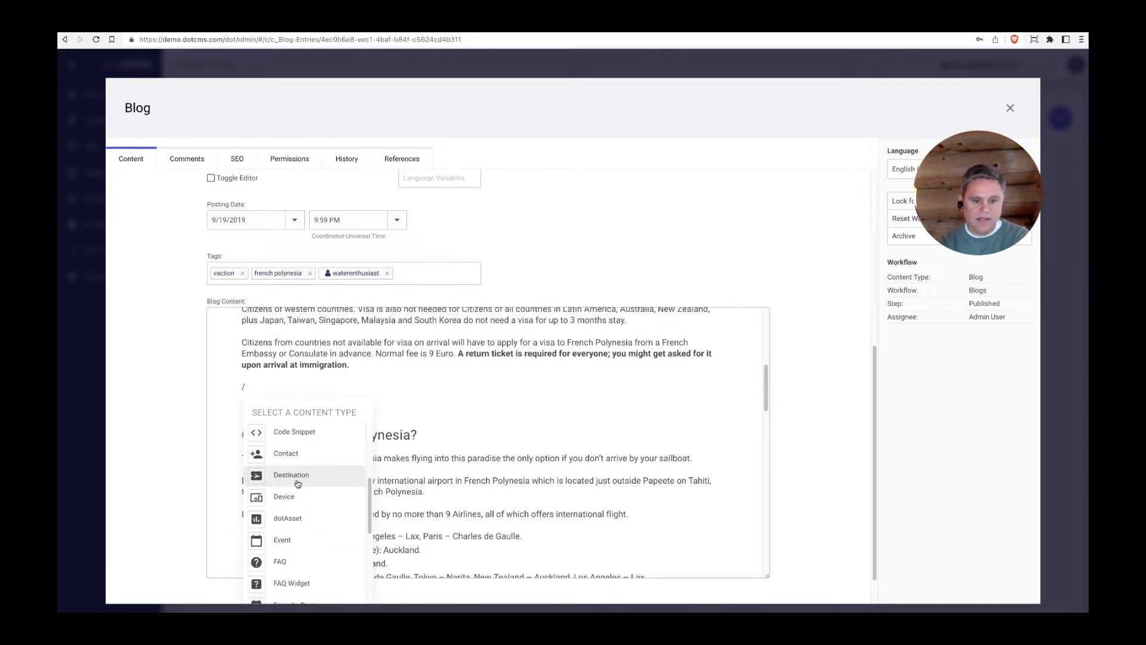
scroll(303, 527, "down", 3)
scroll(303, 526, "down", 2)
left_click(313, 511)
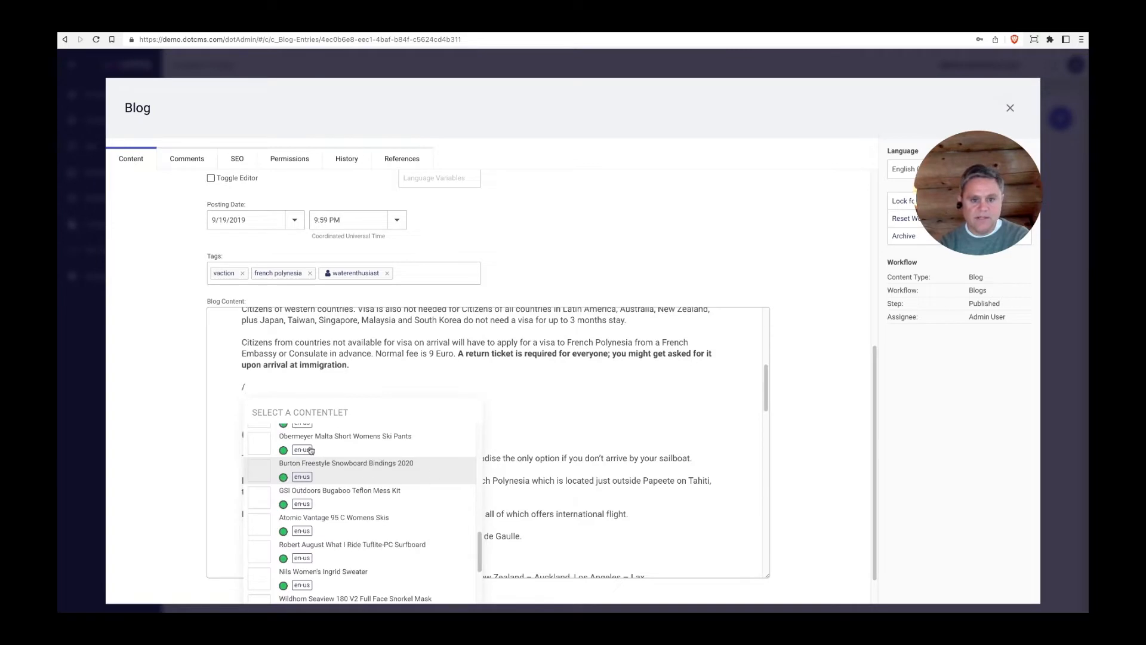
scroll(388, 475, "down", 2)
scroll(388, 476, "down", 1)
left_click(388, 476)
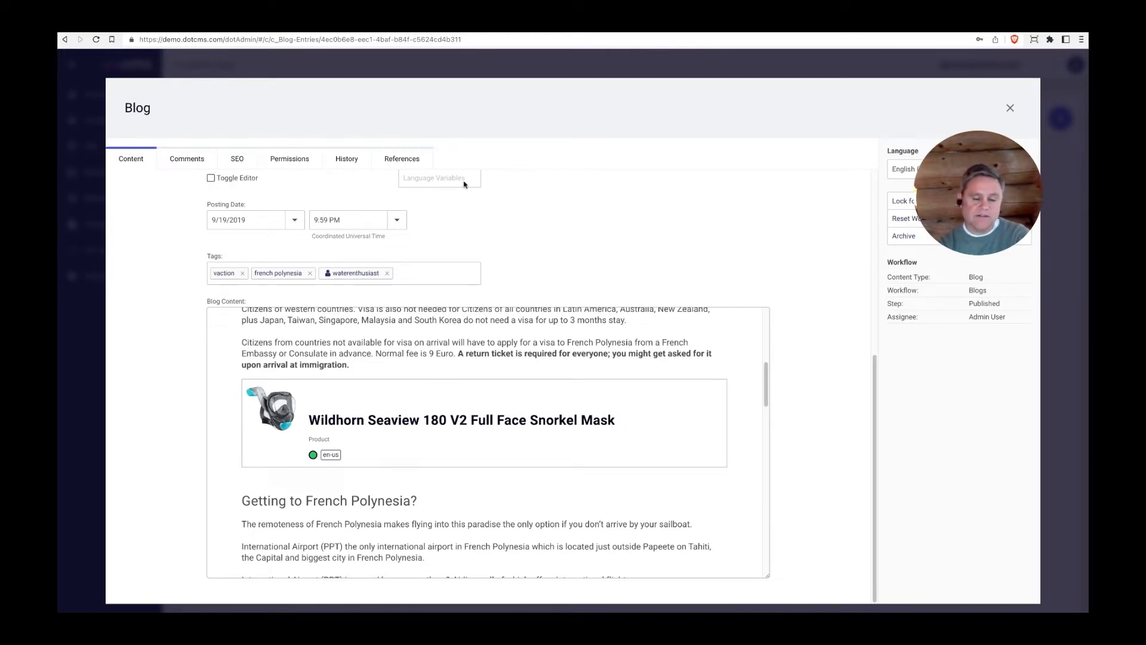
Check the published travellux post for the heading changes and the snorkel mask product card
key("ctrl+Tab")
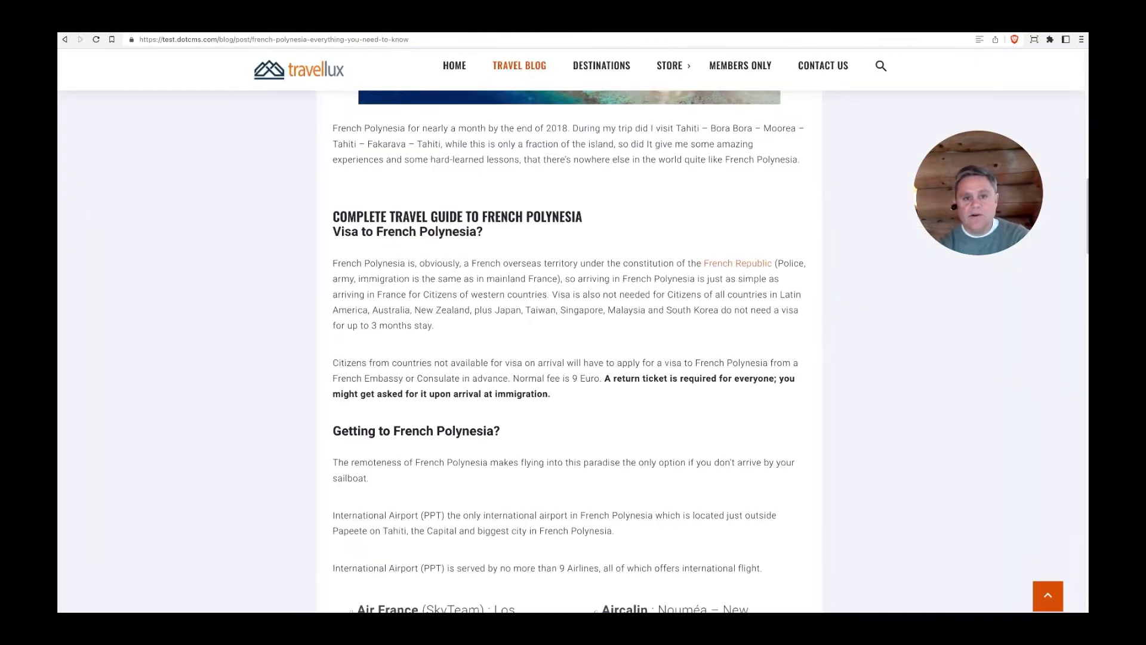
scroll(195, 135, "up", 10)
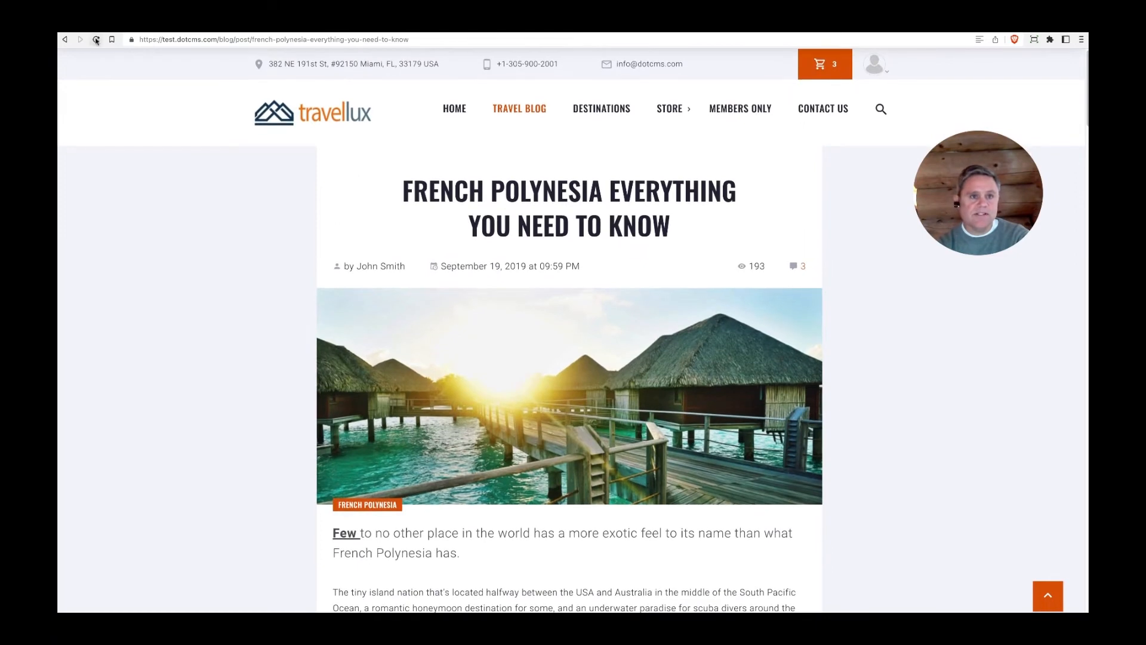
scroll(503, 443, "down", 12)
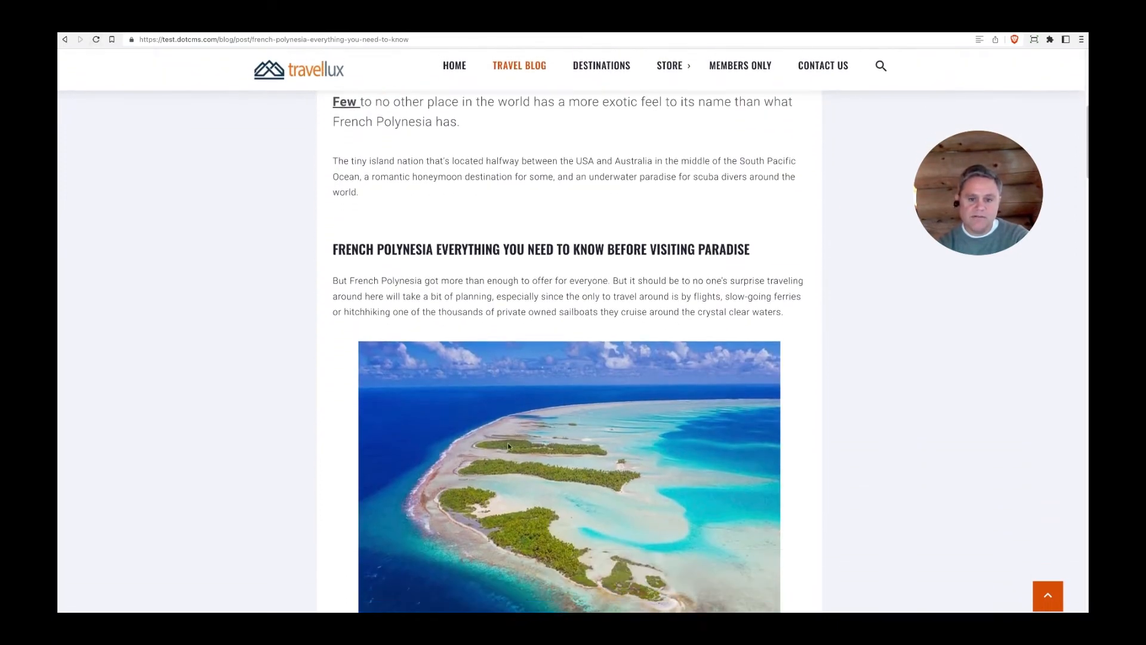
scroll(503, 442, "down", 5)
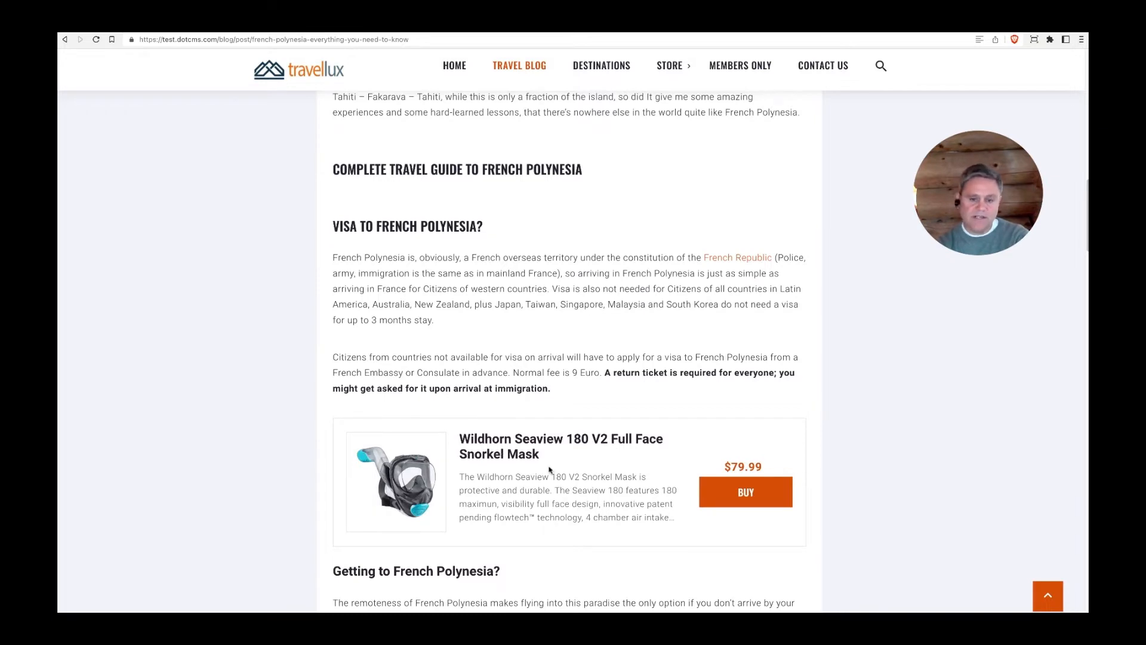
scroll(550, 470, "up", 5)
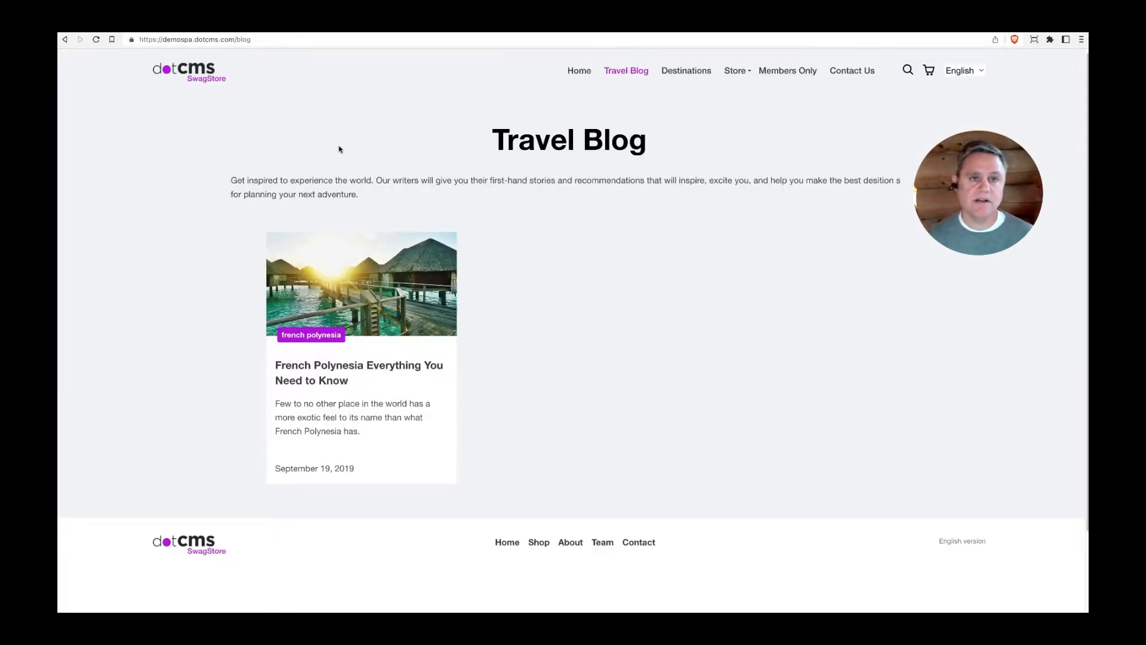
Open the French Polynesia post from the Travel Blog on the demospa.dotcms.com site and reload it
left_click(190, 71)
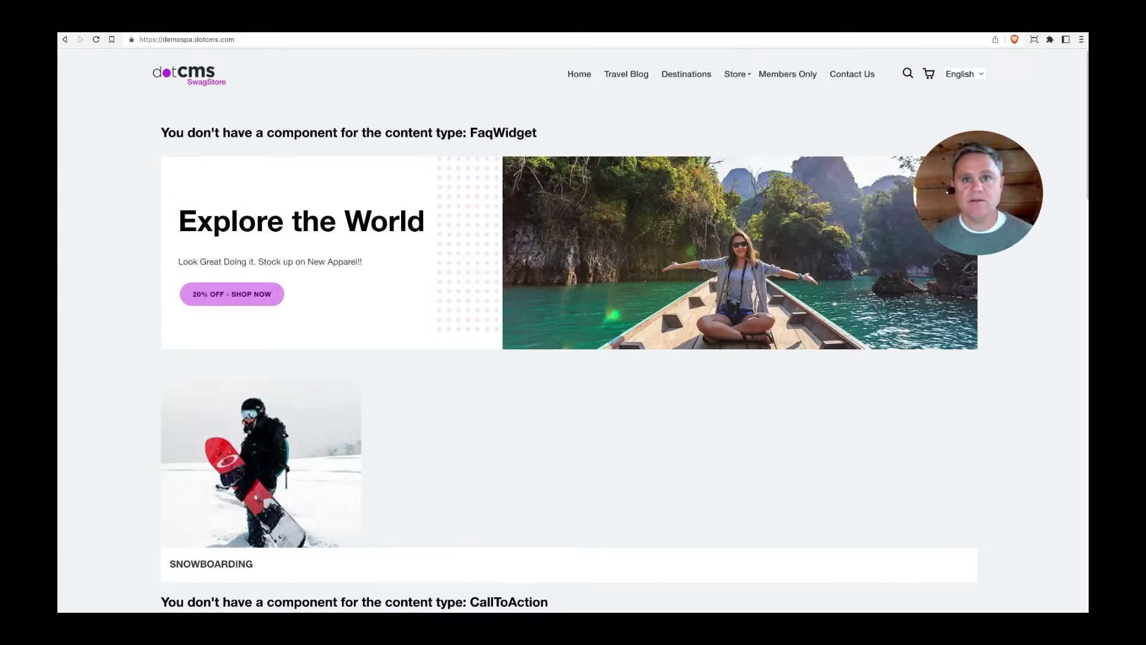
key("ctrl+Tab")
scroll(501, 122, "up", 1)
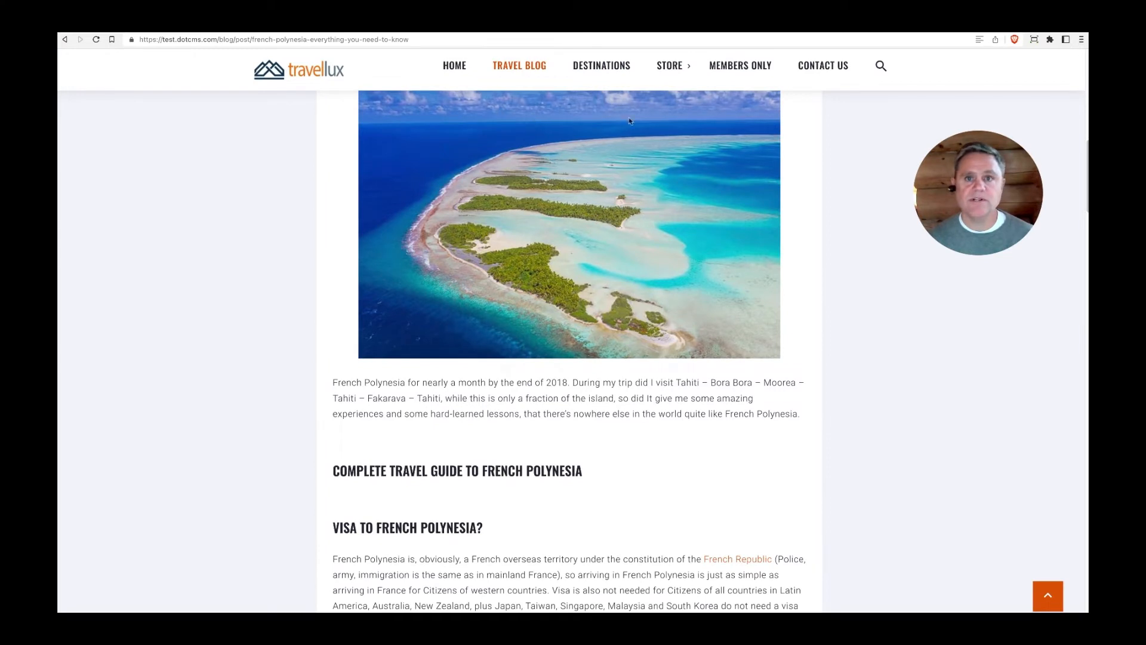
key("ctrl+Tab")
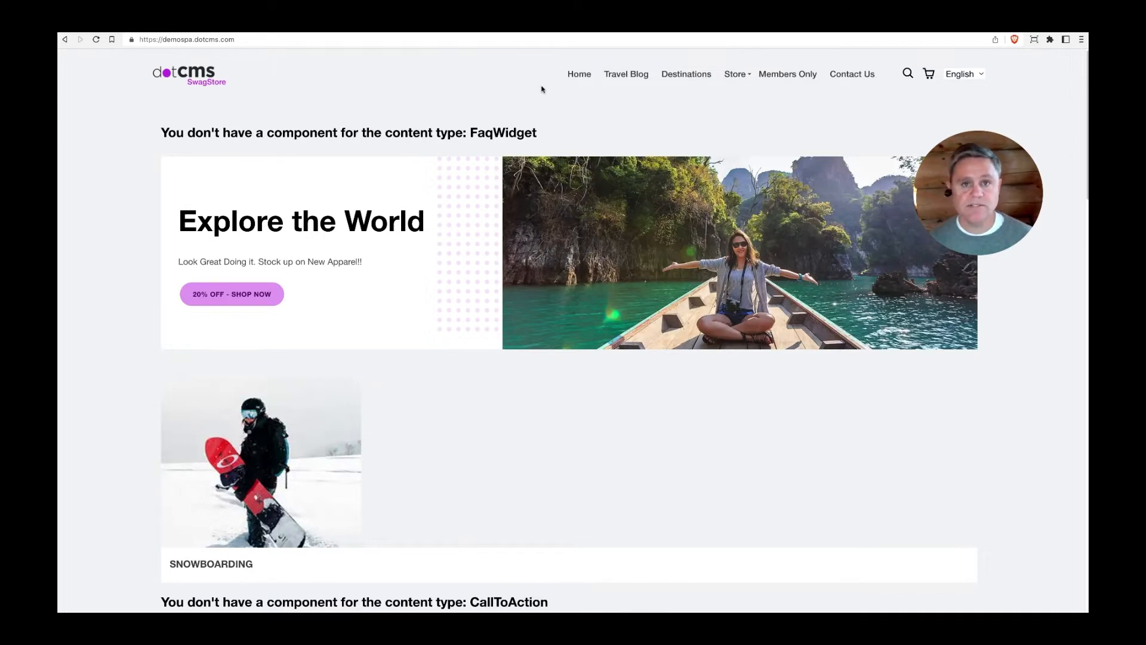
left_click(619, 75)
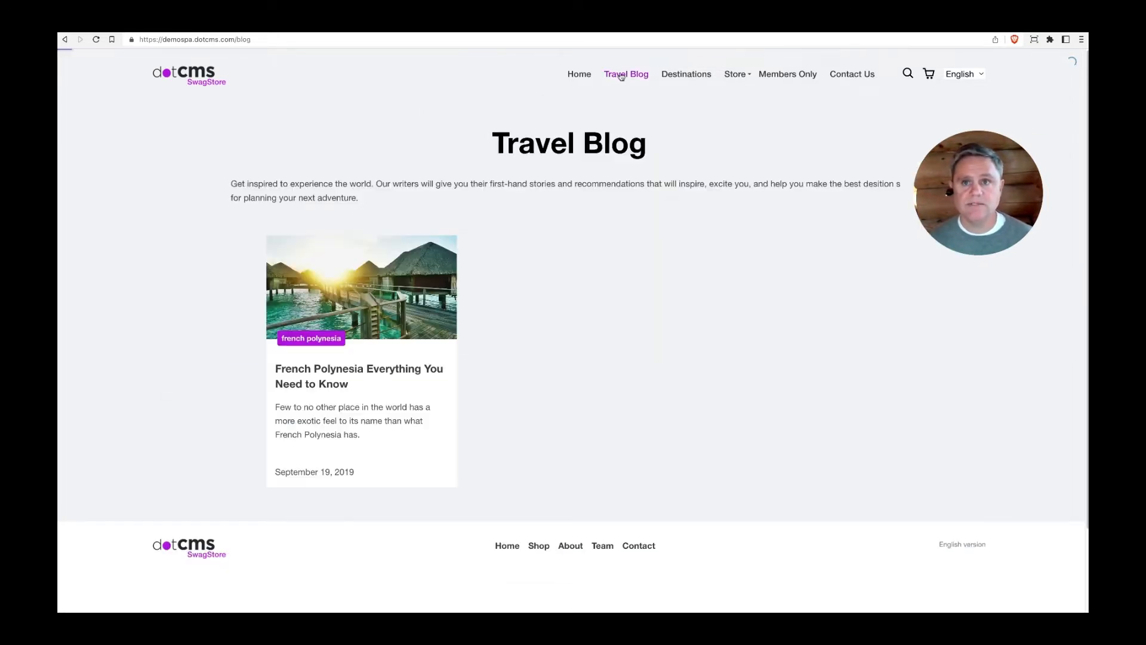
left_click(345, 291)
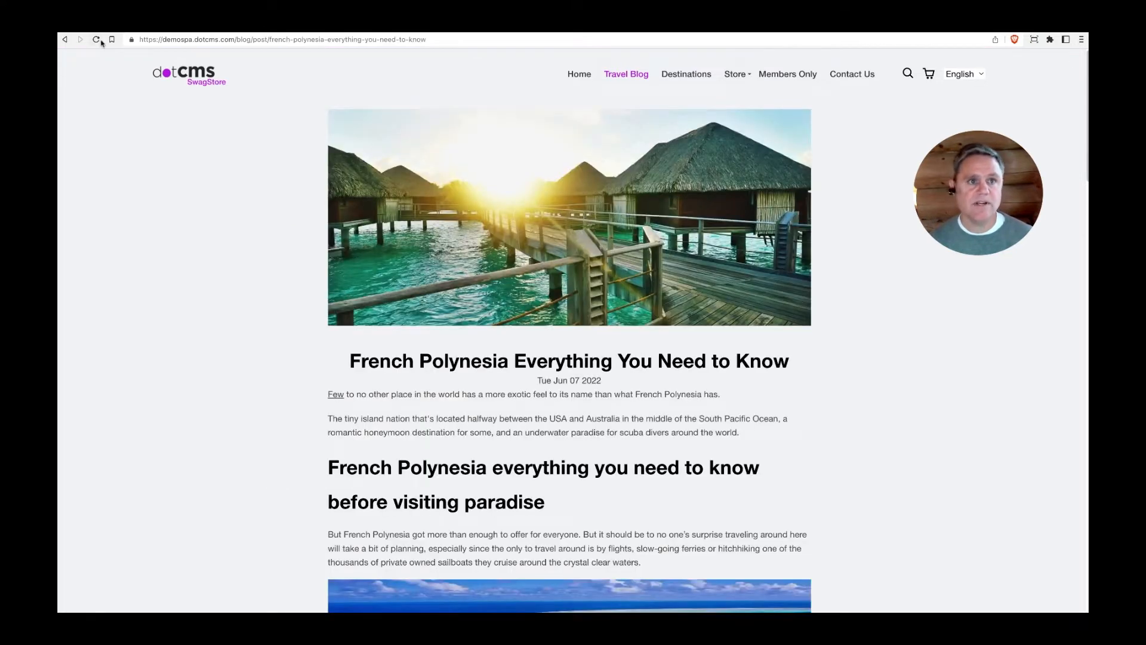
left_click(96, 40)
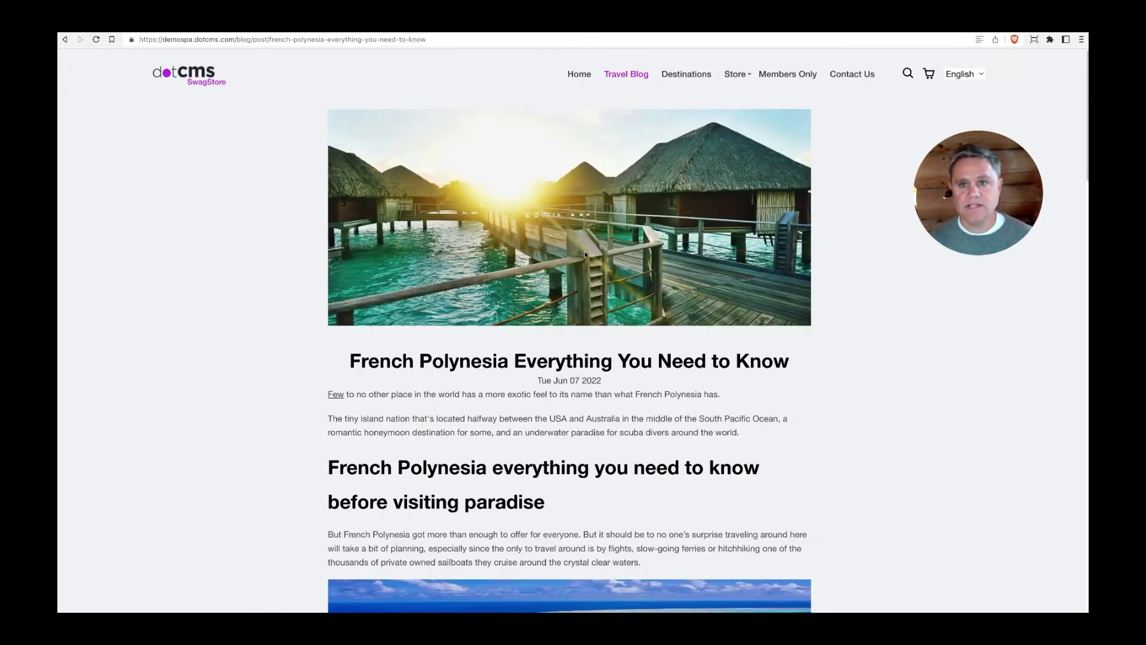
Examine how the post's text, images and product cards are rendered on the demospa.dotcms.com site
scroll(600, 243, "down", 8)
scroll(549, 258, "down", 20)
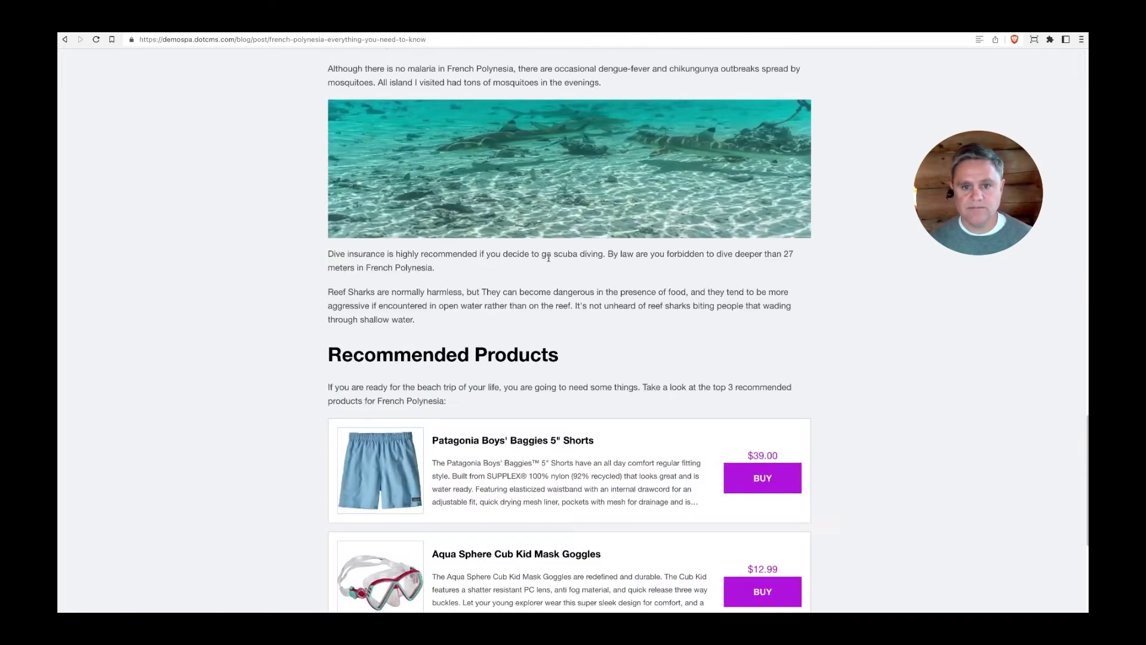
scroll(186, 241, "up", 2)
scroll(535, 243, "up", 20)
scroll(535, 243, "down", 20)
scroll(337, 228, "up", 13)
scroll(337, 228, "up", 2)
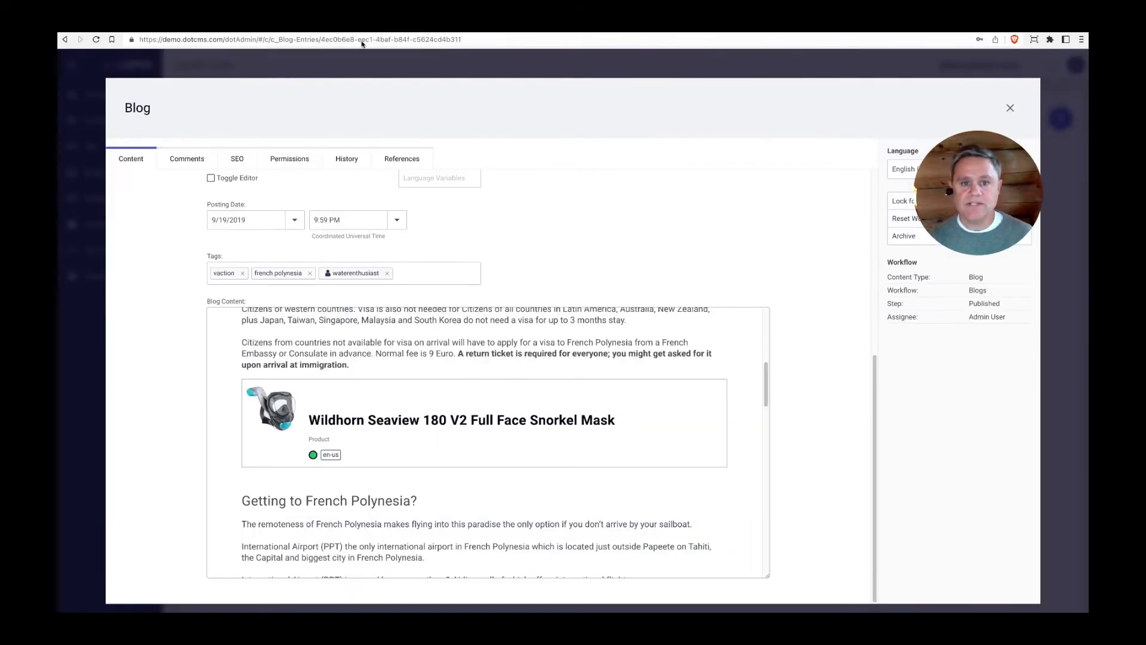
Add an empty line below the paragraph mentioning the French Republic and filter the contentlet types offered there by "y"
scroll(460, 345, "up", 1)
key("Return")
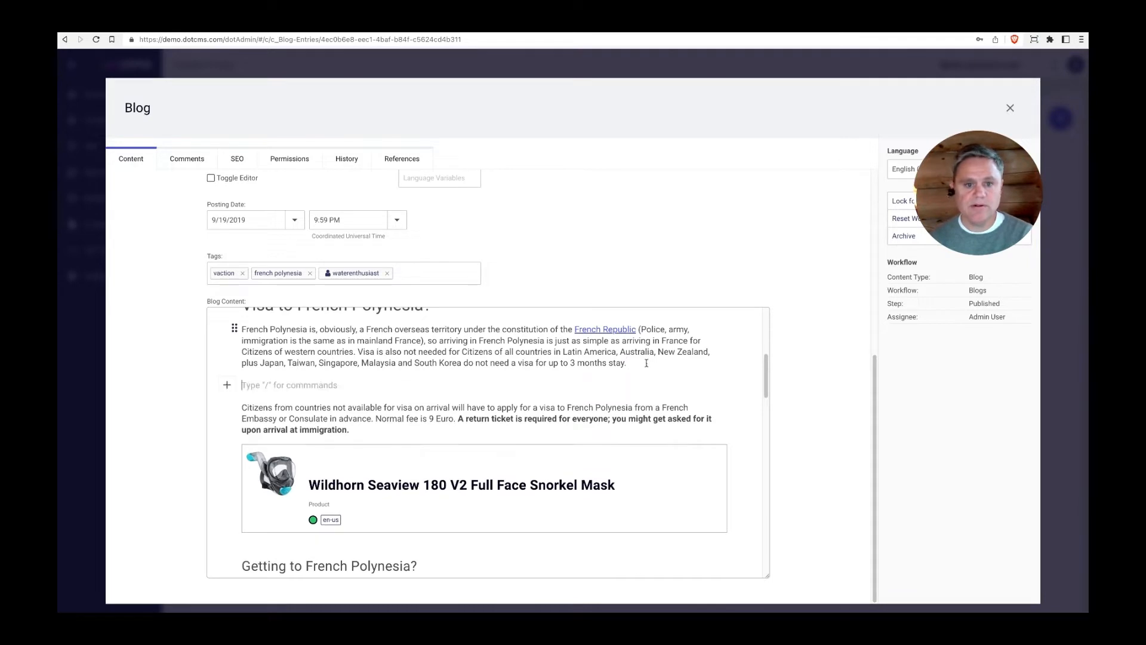
type("/")
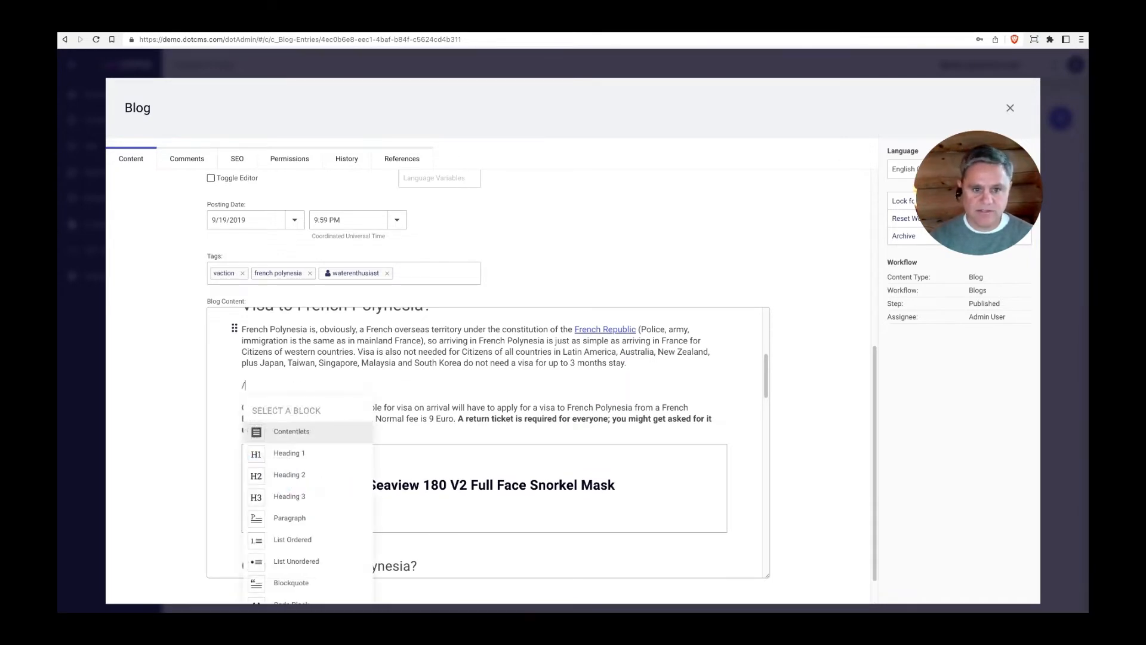
key("Return")
type("y")
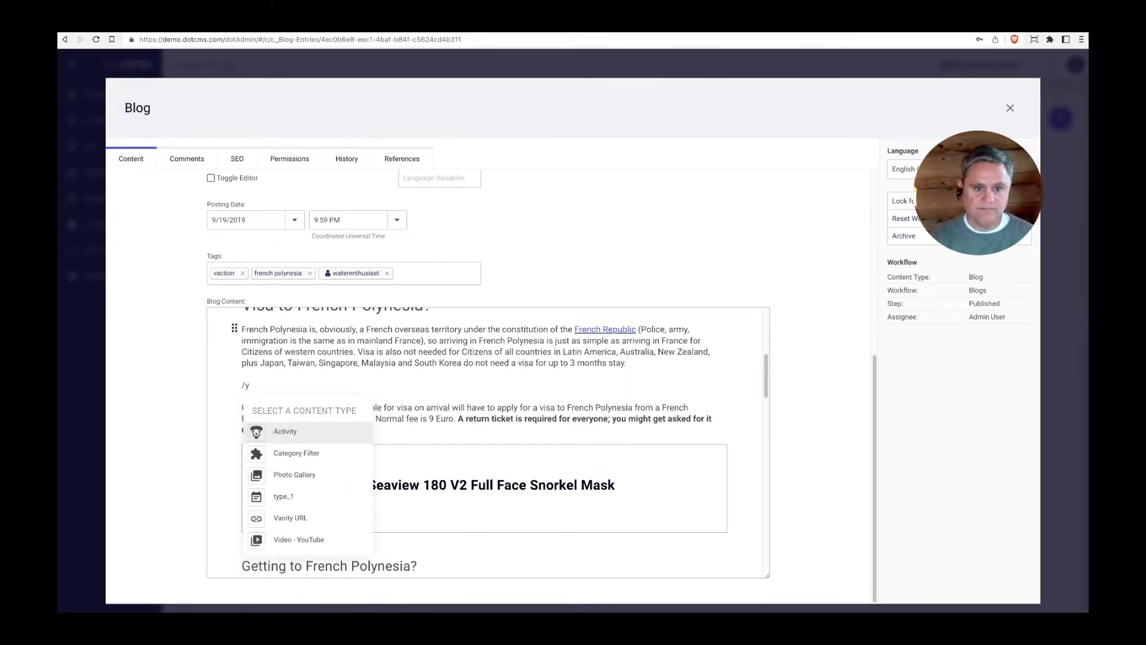
left_click(289, 519)
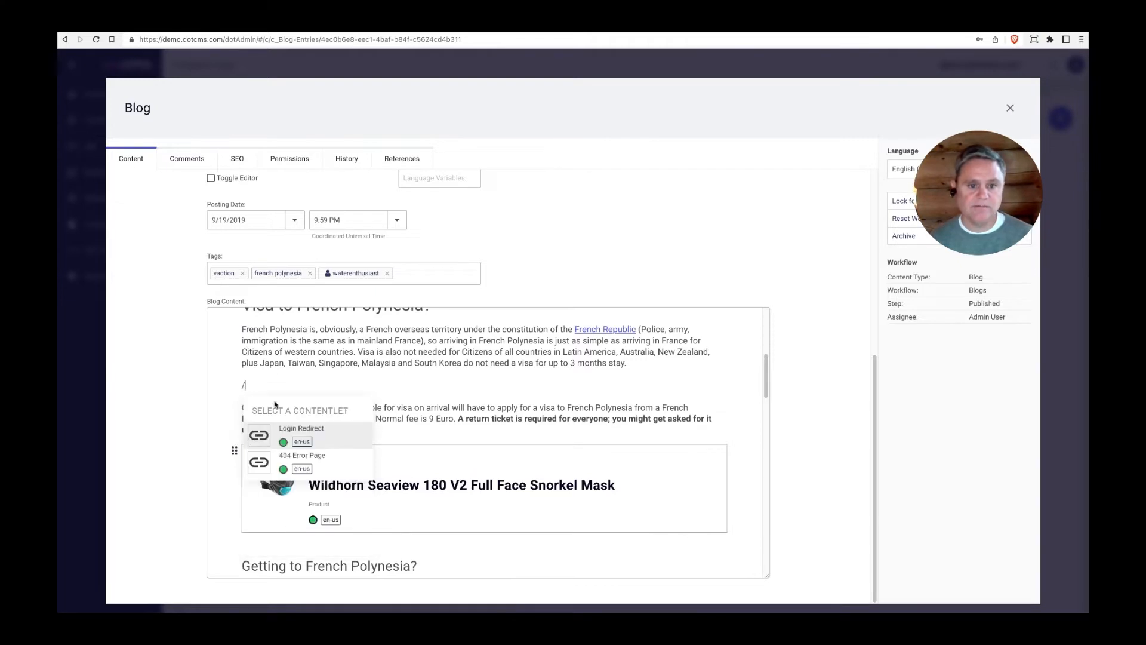
key("BackSpace")
type("/yo")
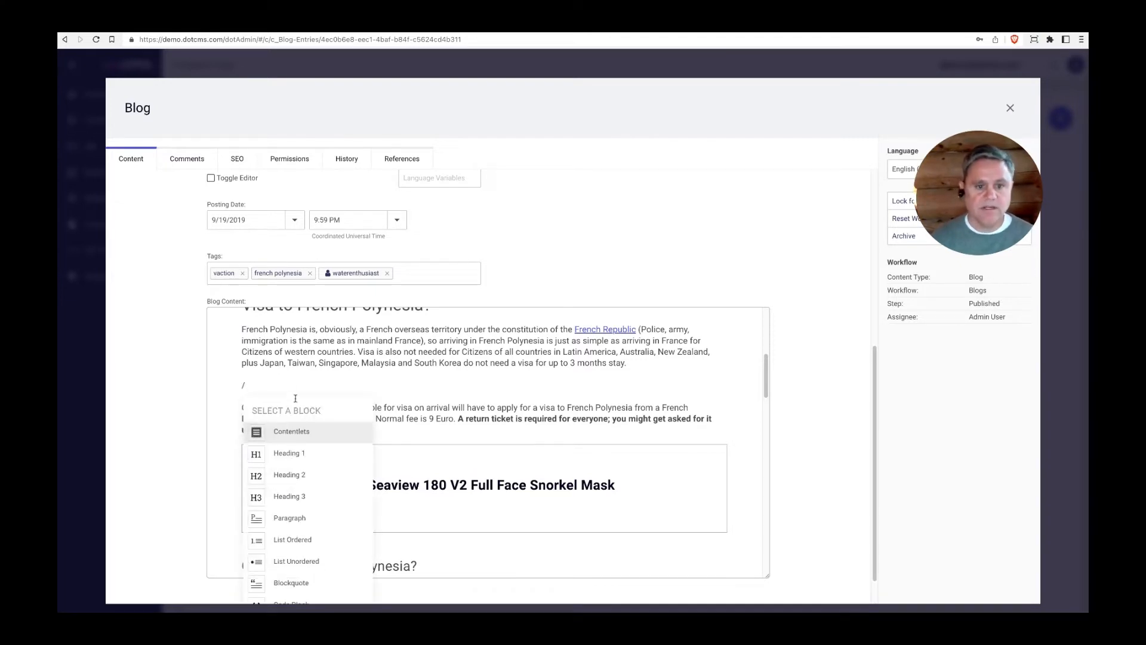
type("u")
key("BackSpace")
key("BackSpace")
key("BackSpace")
Insert the Video - YouTube contentlet "Tomorrowland Winter 2019 | Official Aftermovie" on the empty line and publish the entry
left_click(288, 431)
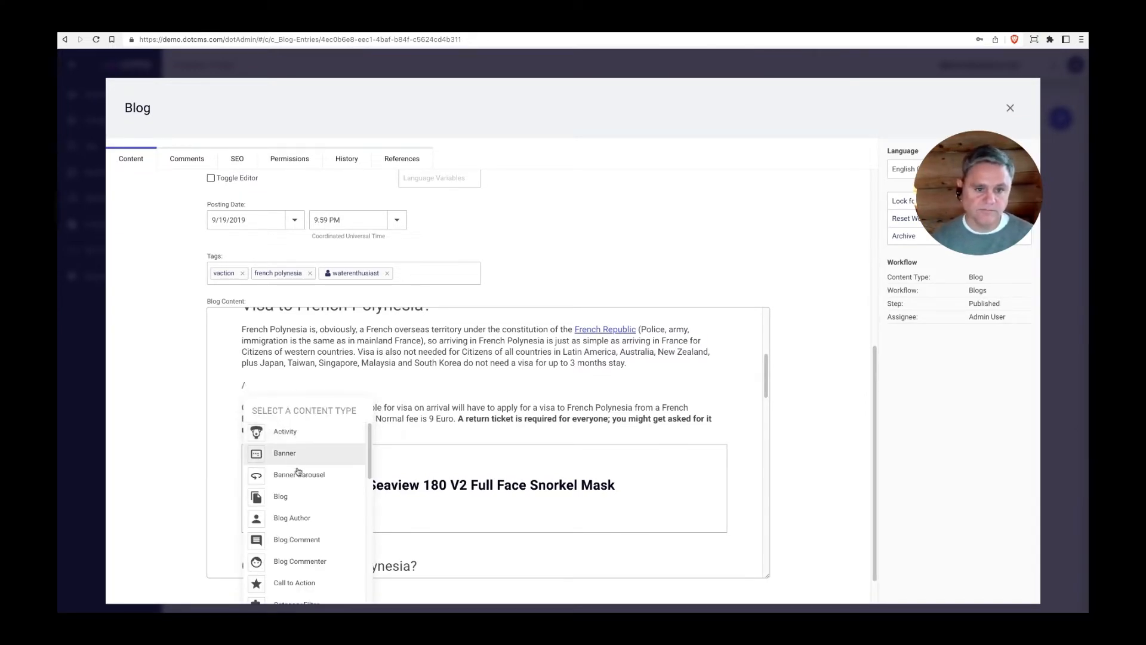
scroll(298, 466, "down", 5)
scroll(300, 484, "down", 5)
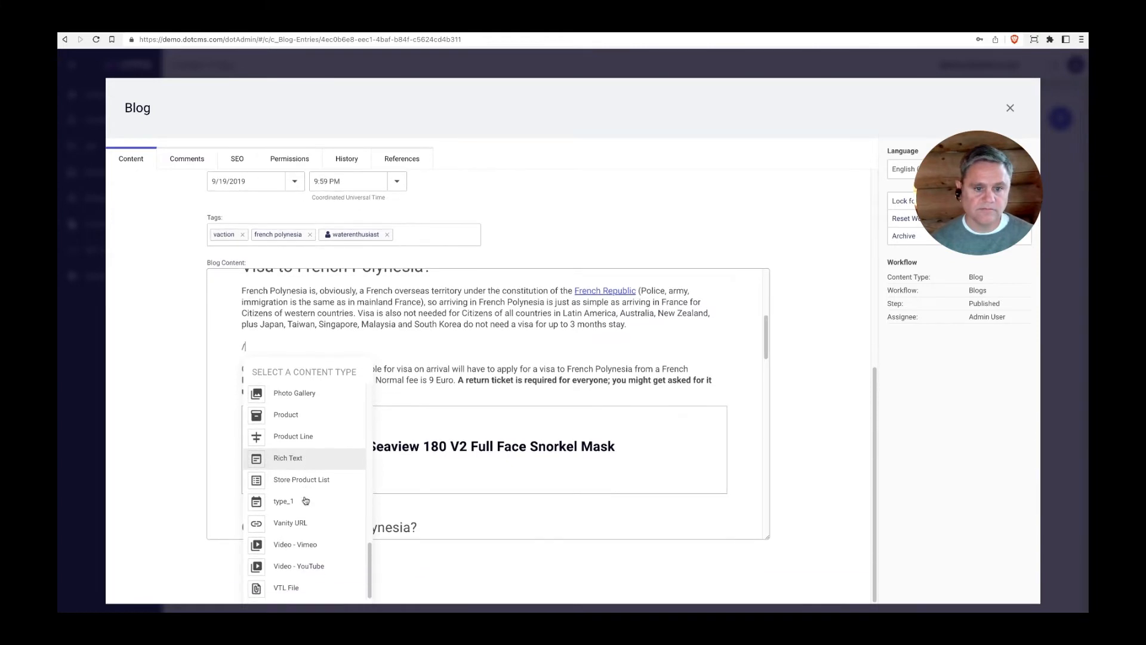
left_click(304, 561)
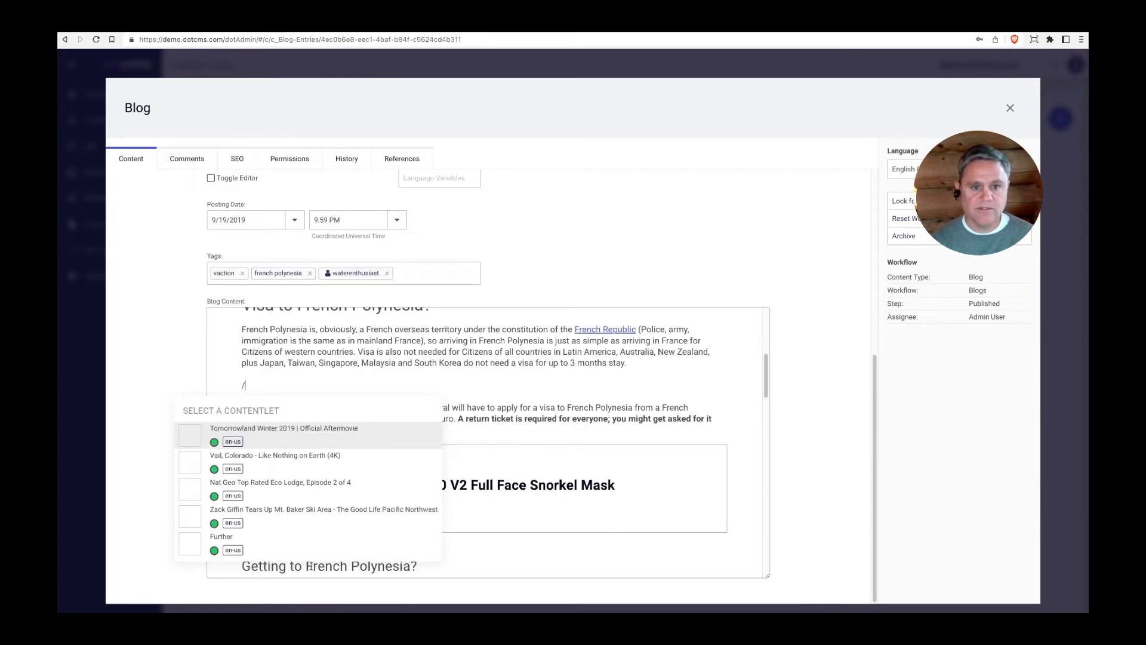
left_click(284, 435)
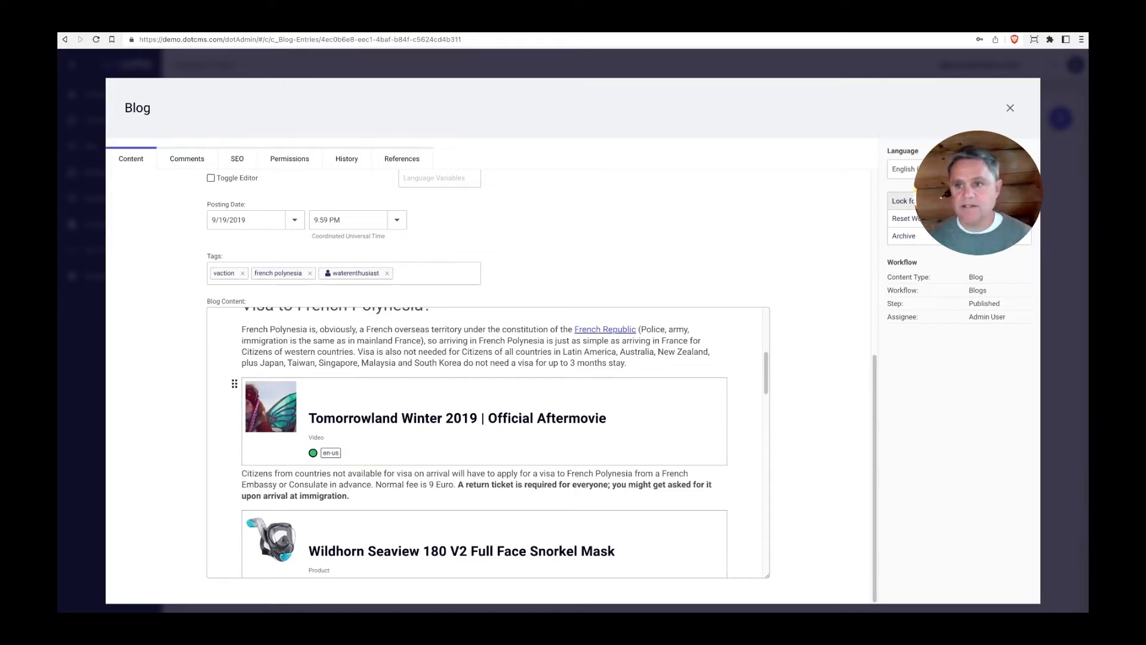
left_click(920, 201)
left_click(919, 236)
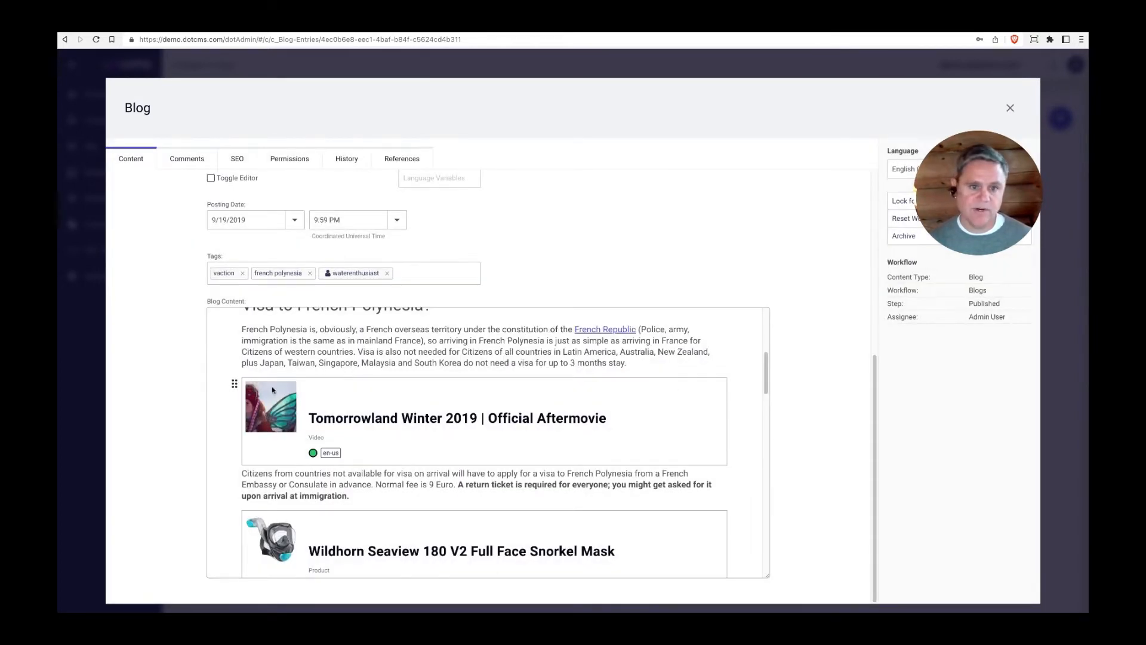
Move the Tomorrowland video contentlet directly below the "Visa to French Polynesia?" heading
left_click_drag(234, 383, 236, 325)
scroll(411, 450, "up", 3)
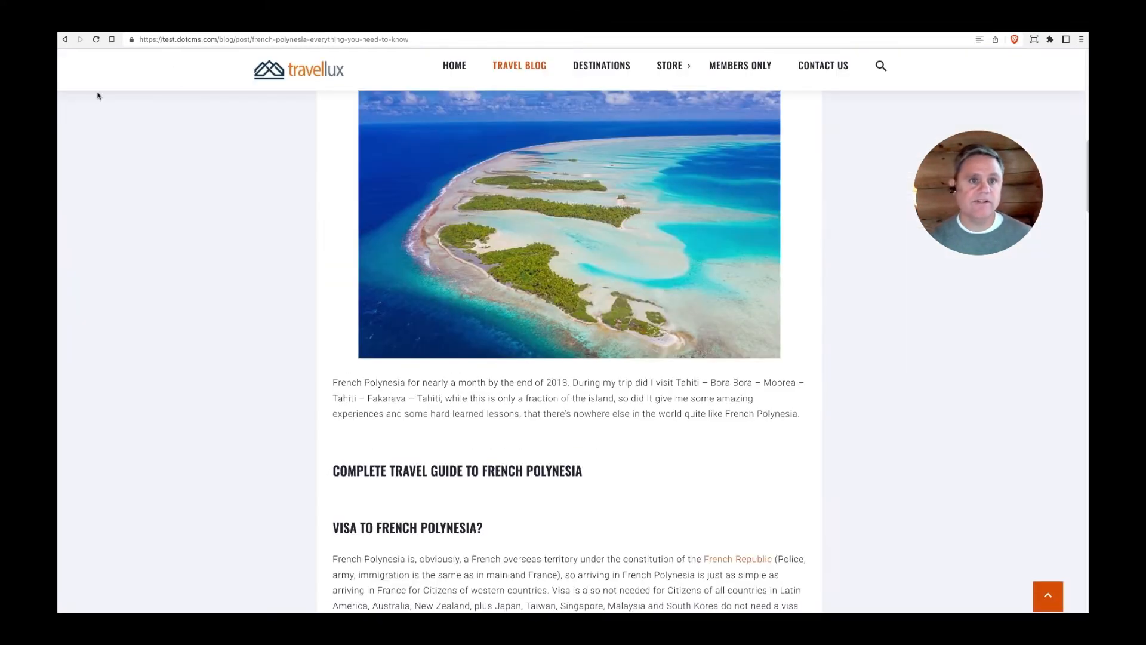
Check the published French Polynesia post on the travellux site for the embedded video
scroll(118, 62, "up", 5)
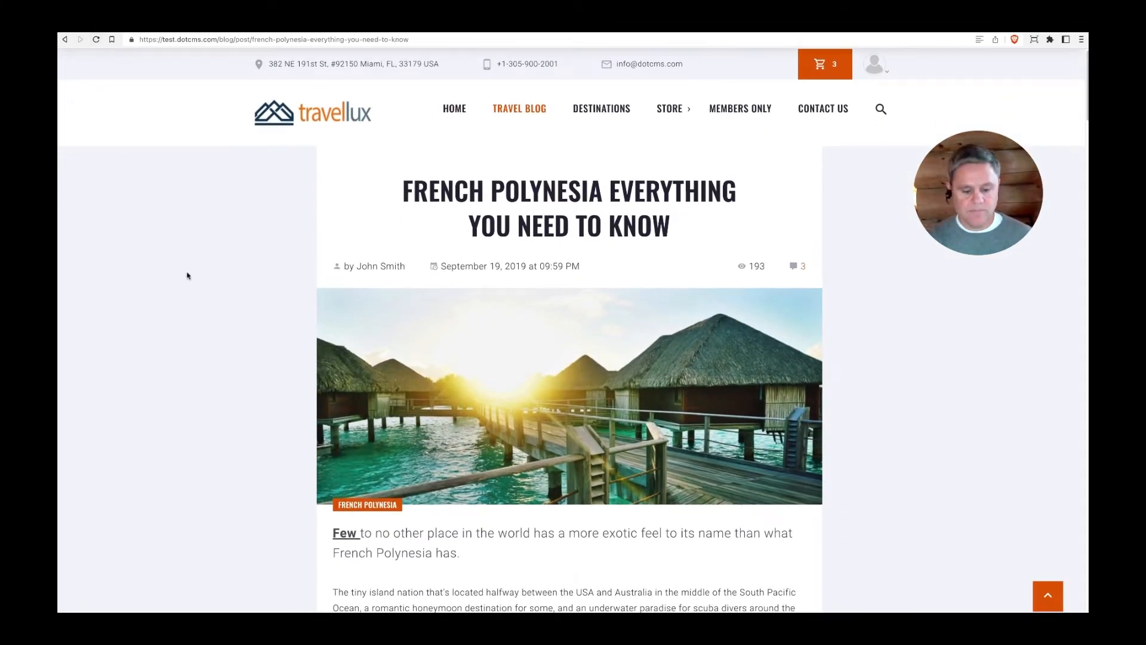
scroll(179, 351, "down", 10)
scroll(181, 351, "down", 1)
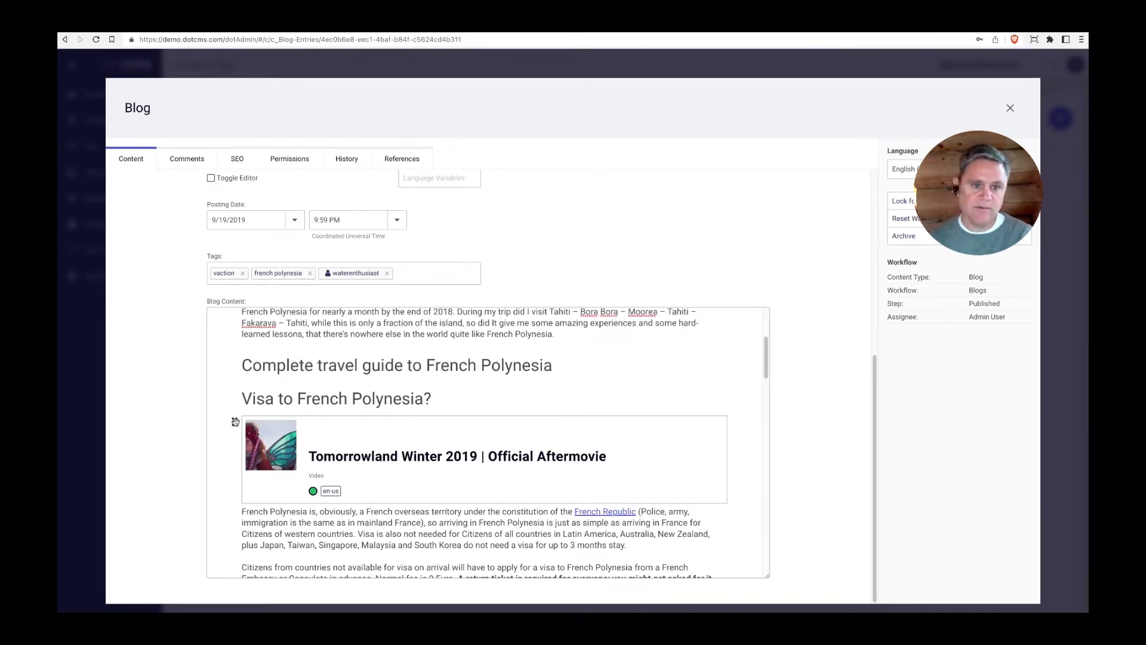
Replace the video below the "Visa to French Polynesia?" heading with PXL_20221008_220903442.jpg from the Pictures folder and publish the entry
left_click(508, 400)
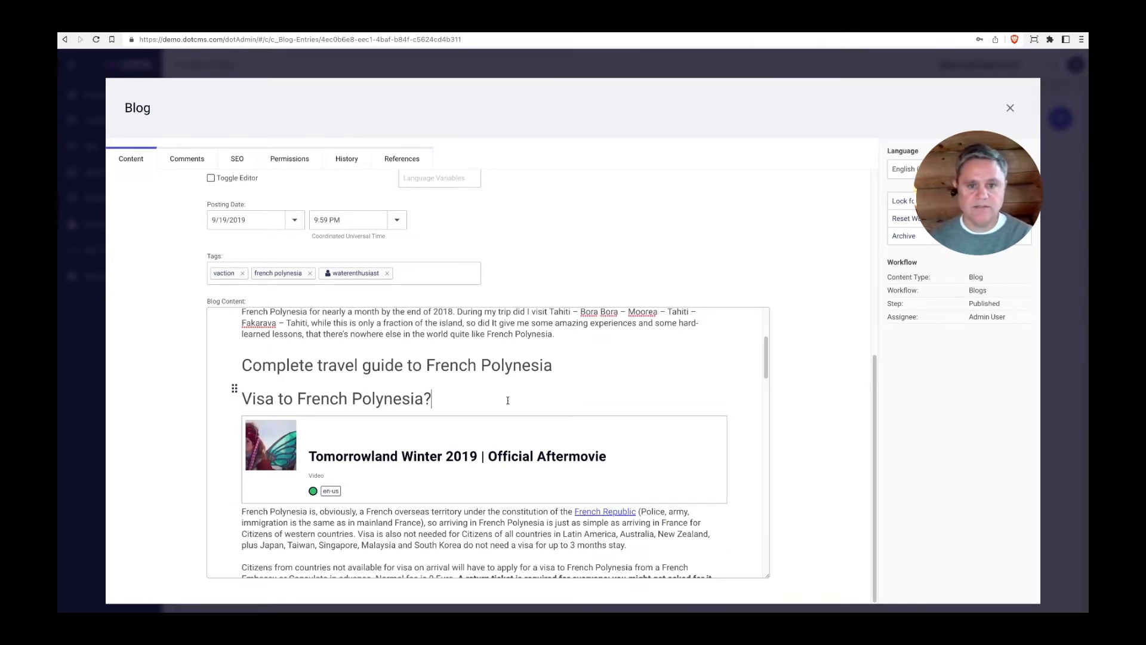
key("Delete")
key("Return")
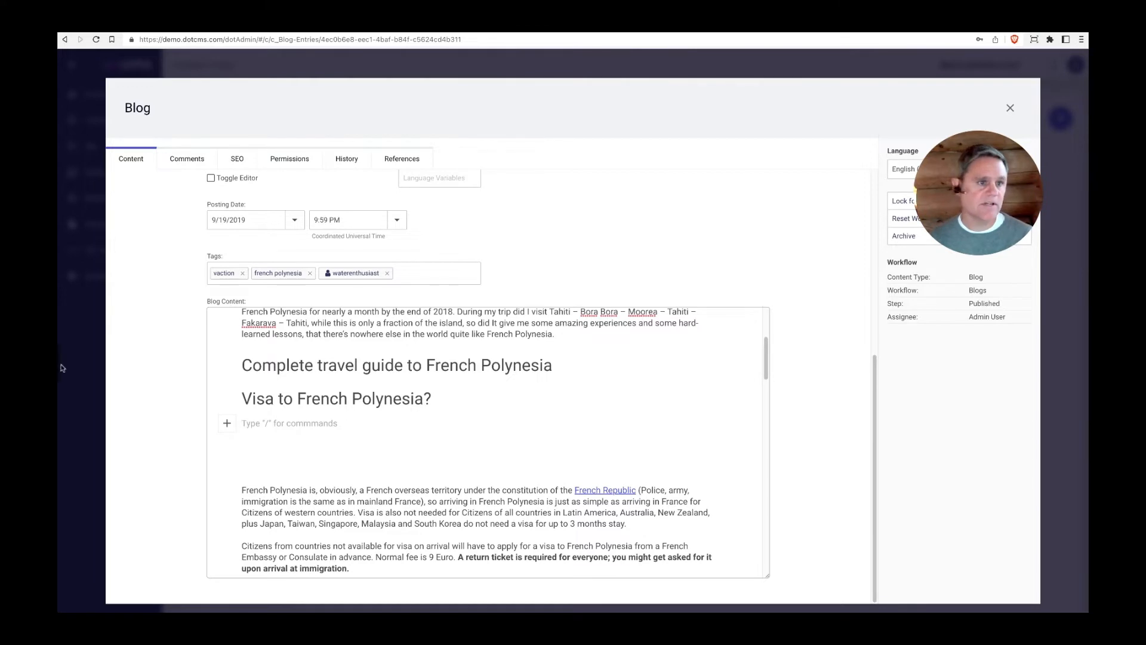
key("super+Tab")
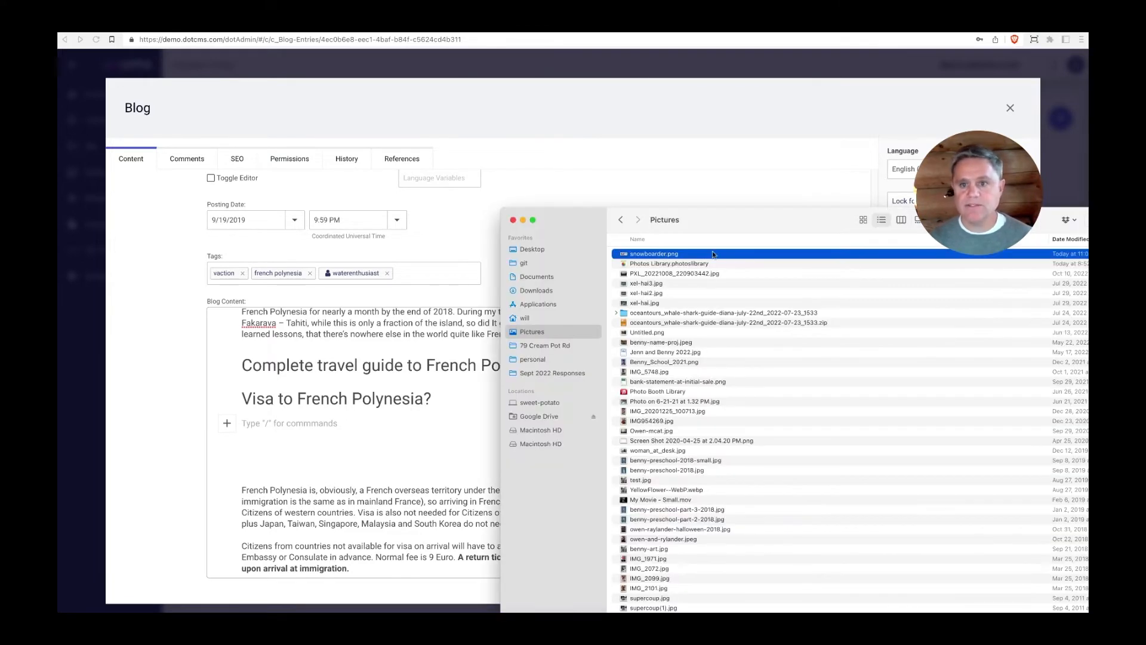
left_click(673, 274)
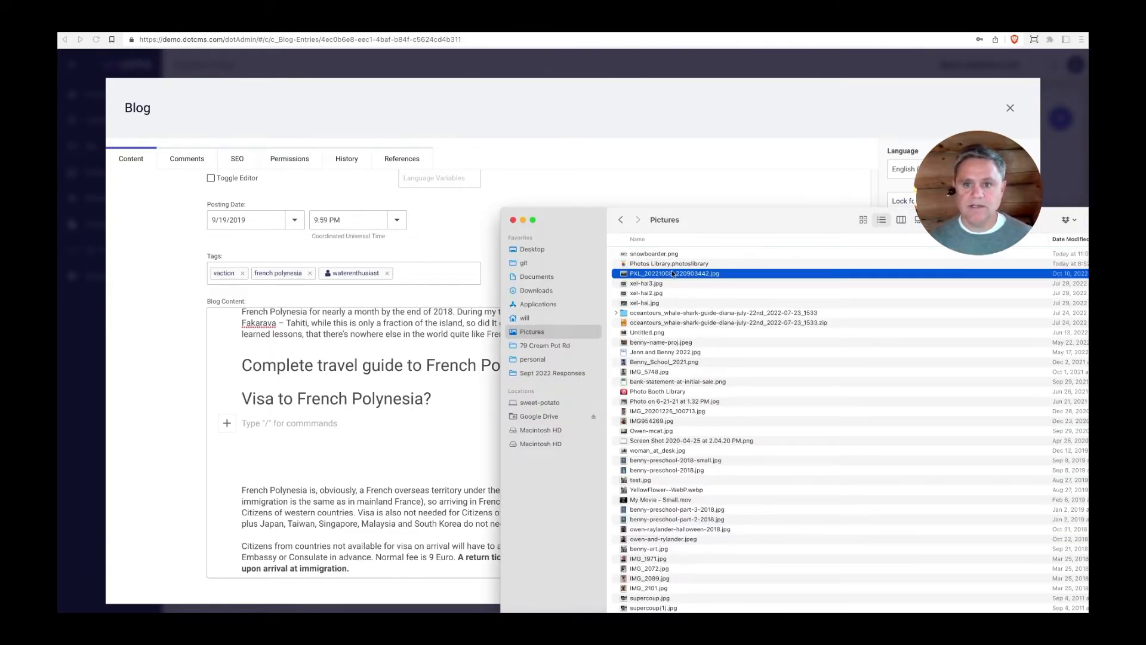
left_click(653, 255)
left_click_drag(652, 255, 391, 432)
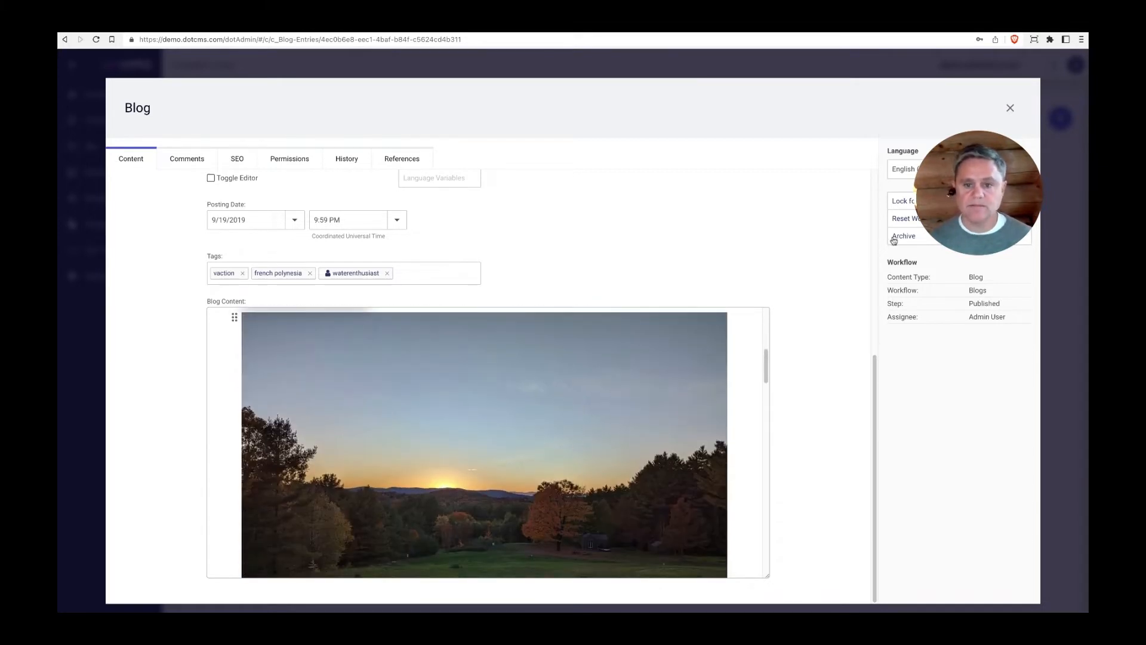
left_click(902, 219)
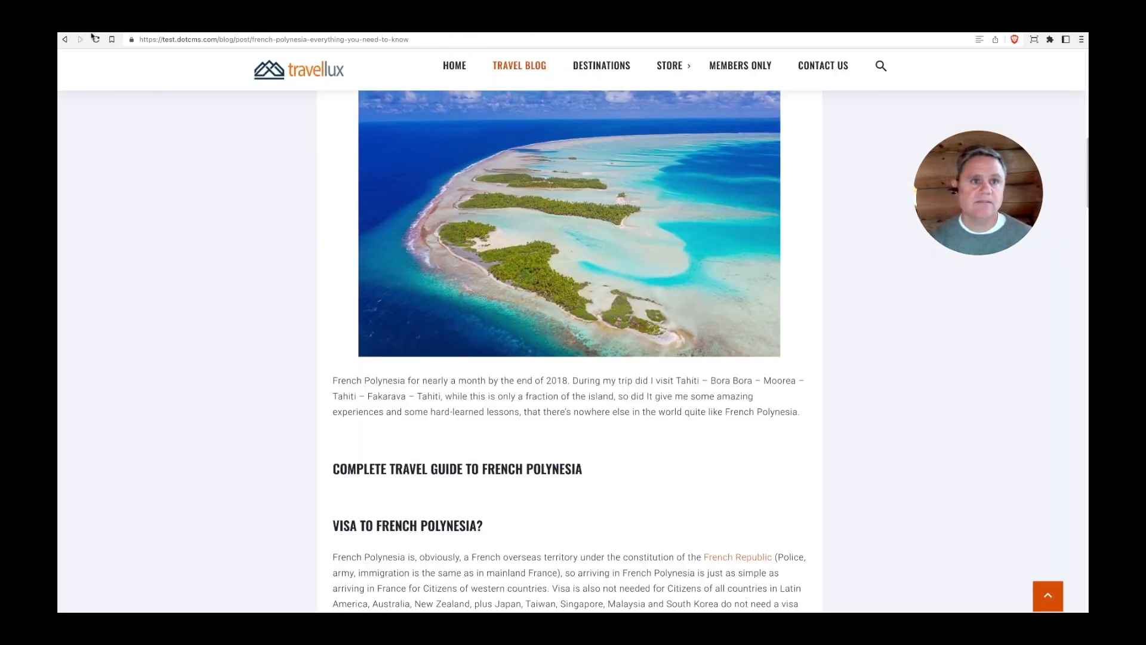
Reload the travellux post and check the new image below the "Visa to French Polynesia?" heading
left_click(96, 39)
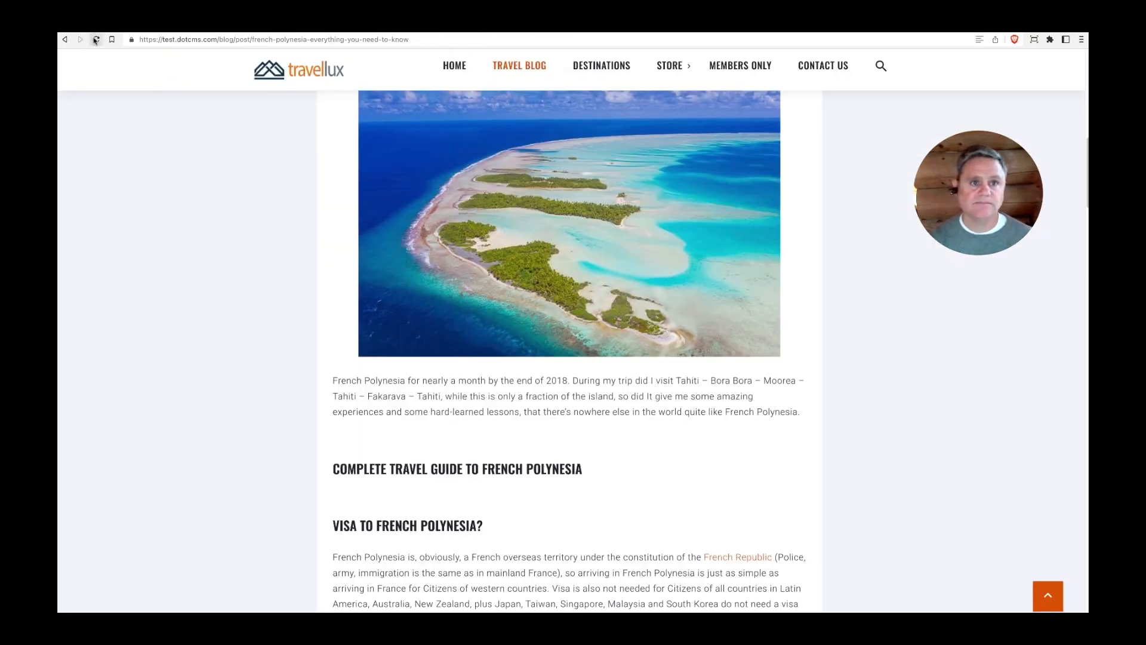
scroll(292, 308, "down", 6)
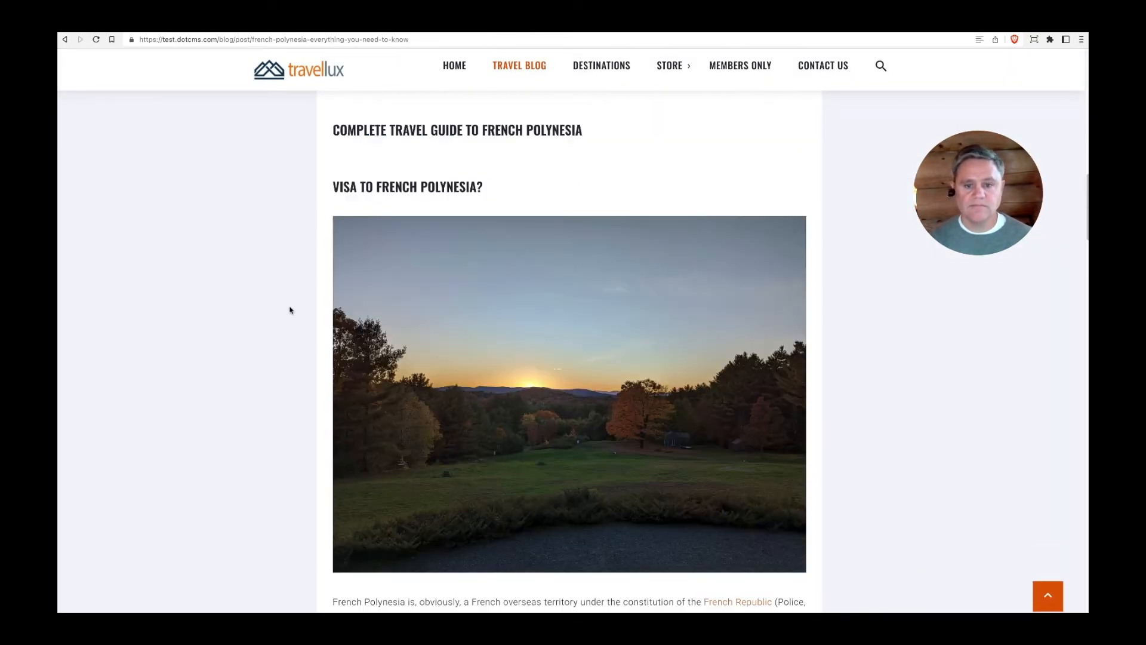
scroll(292, 309, "up", 2)
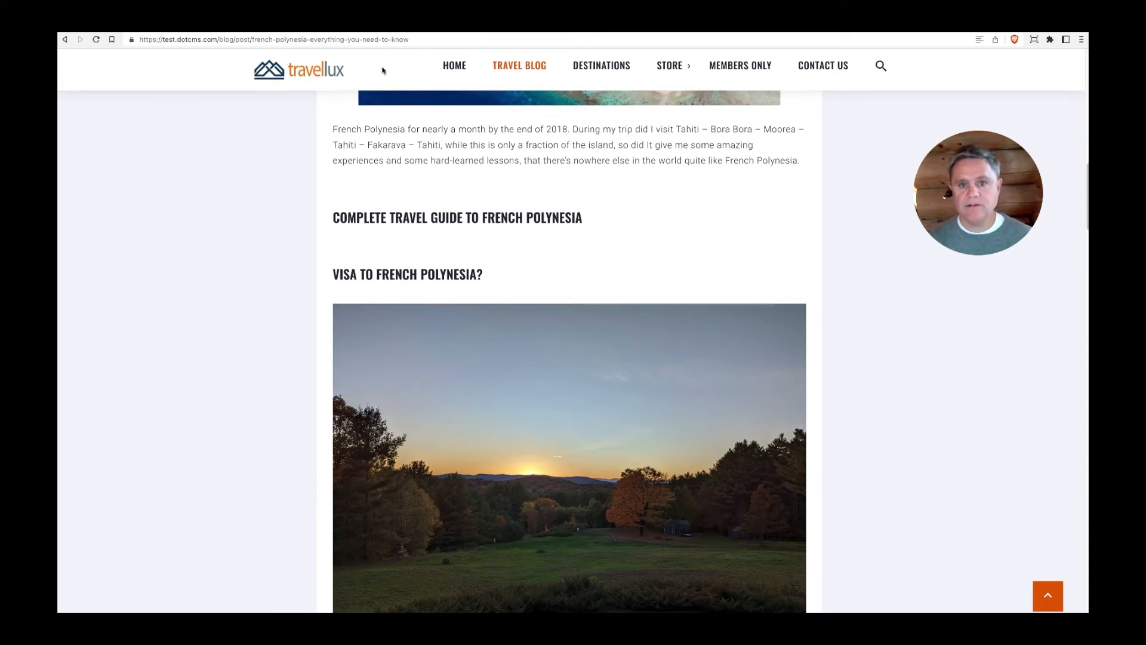
Reload the post on the demospa.dotcms.com site and check how the new image is rendered there
key("ctrl+Tab")
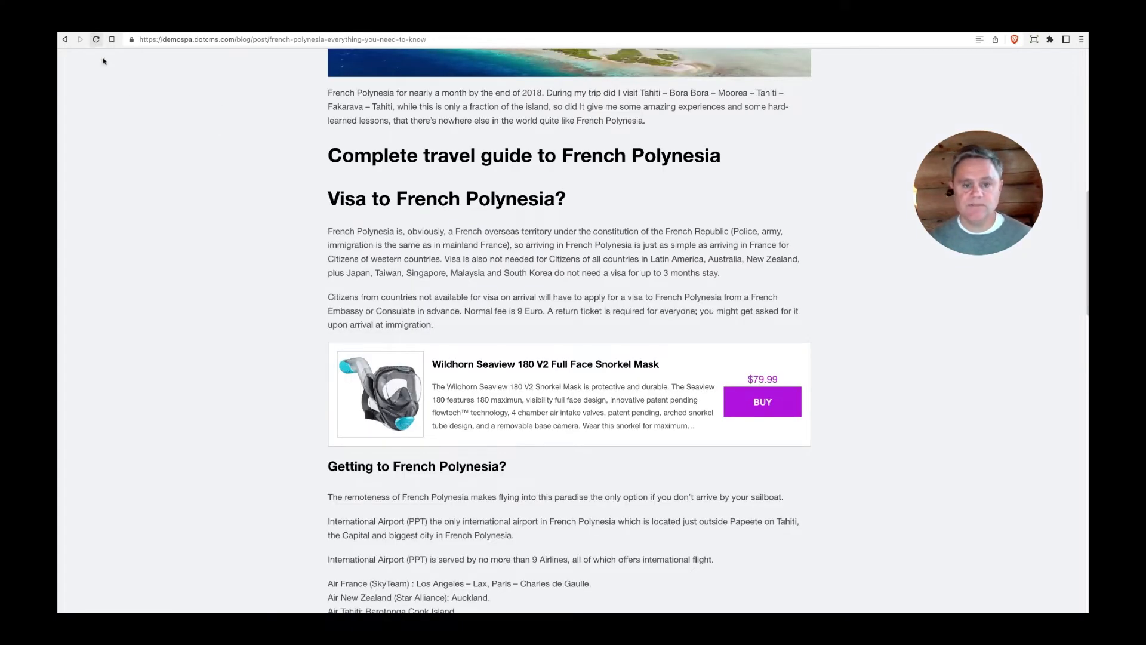
left_click(96, 39)
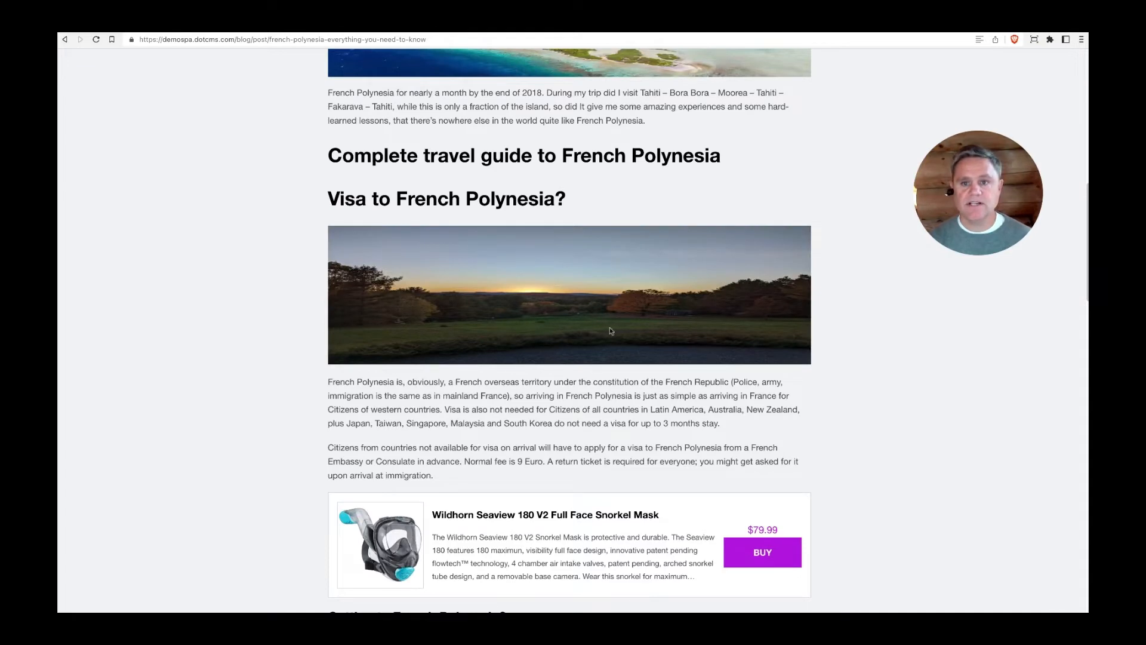
scroll(580, 322, "up", 7)
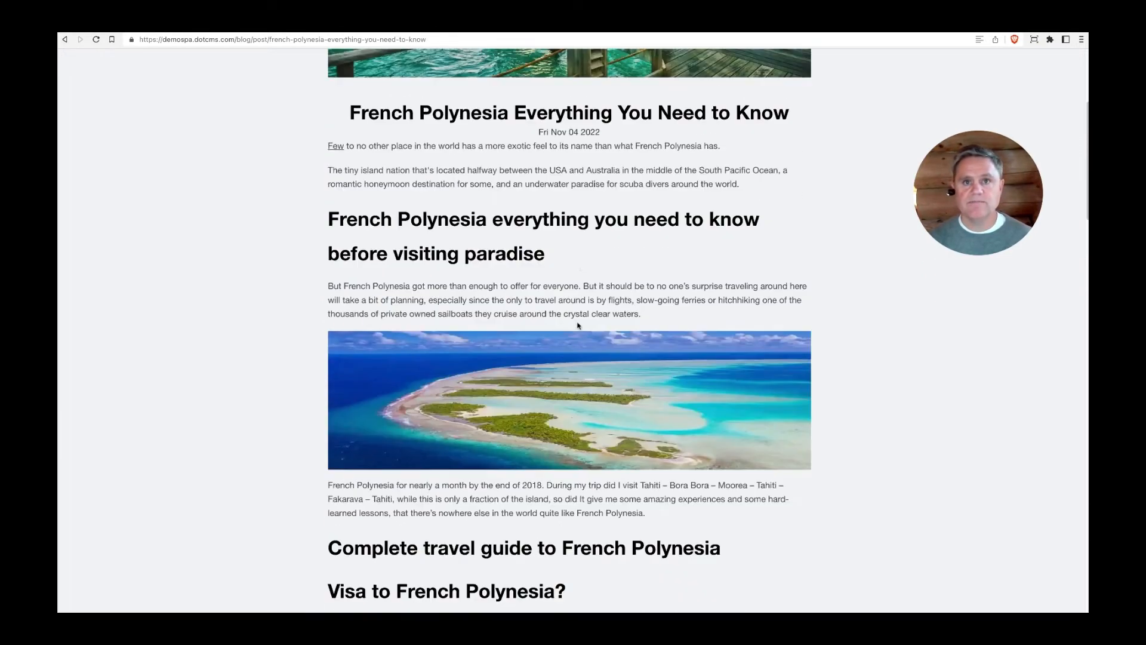
scroll(577, 325, "up", 1)
Examine the sunset image's path, alt and caption properties in the dotCMS blog entry and look over the content below it
left_click(522, 31)
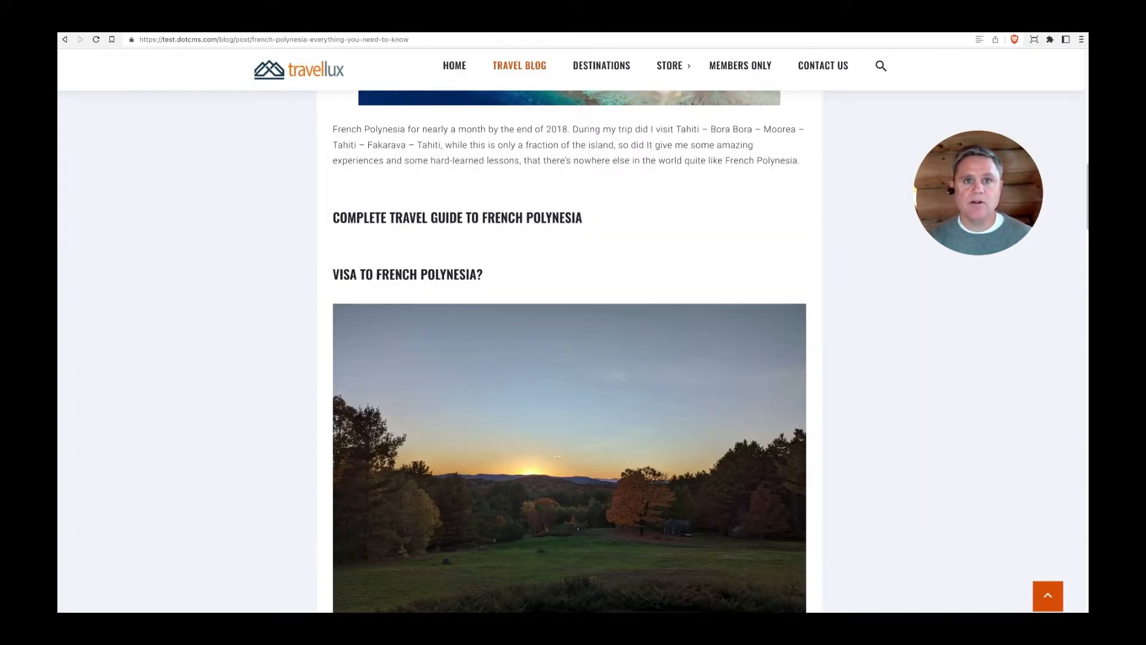
left_click(406, 31)
left_click_drag(232, 321, 256, 354)
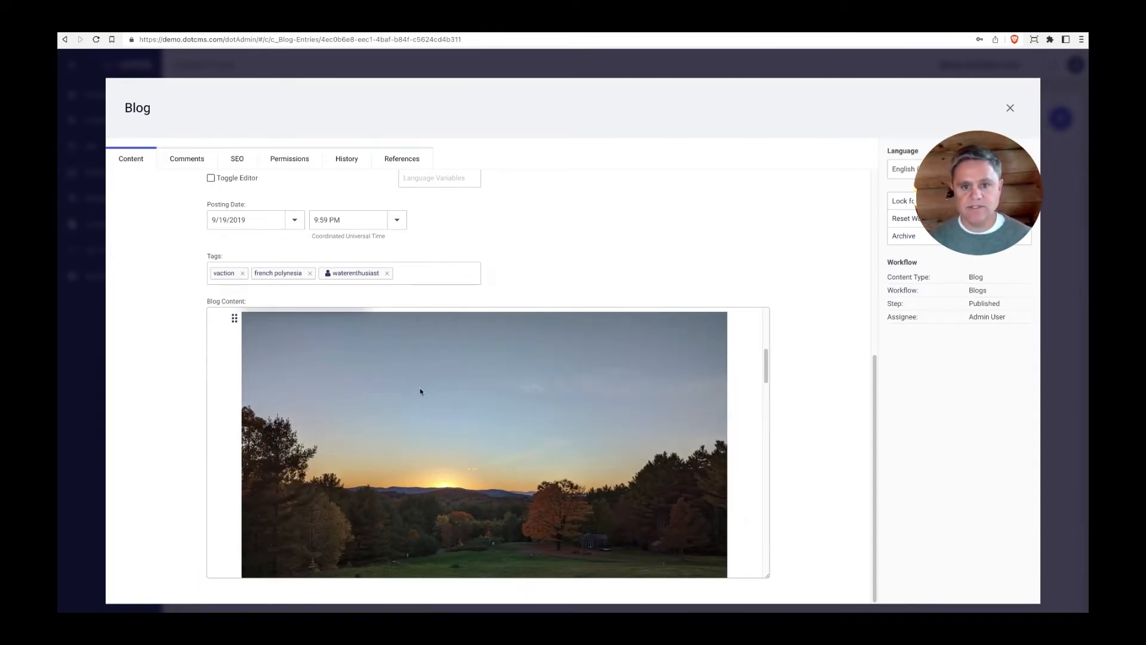
left_click(444, 414)
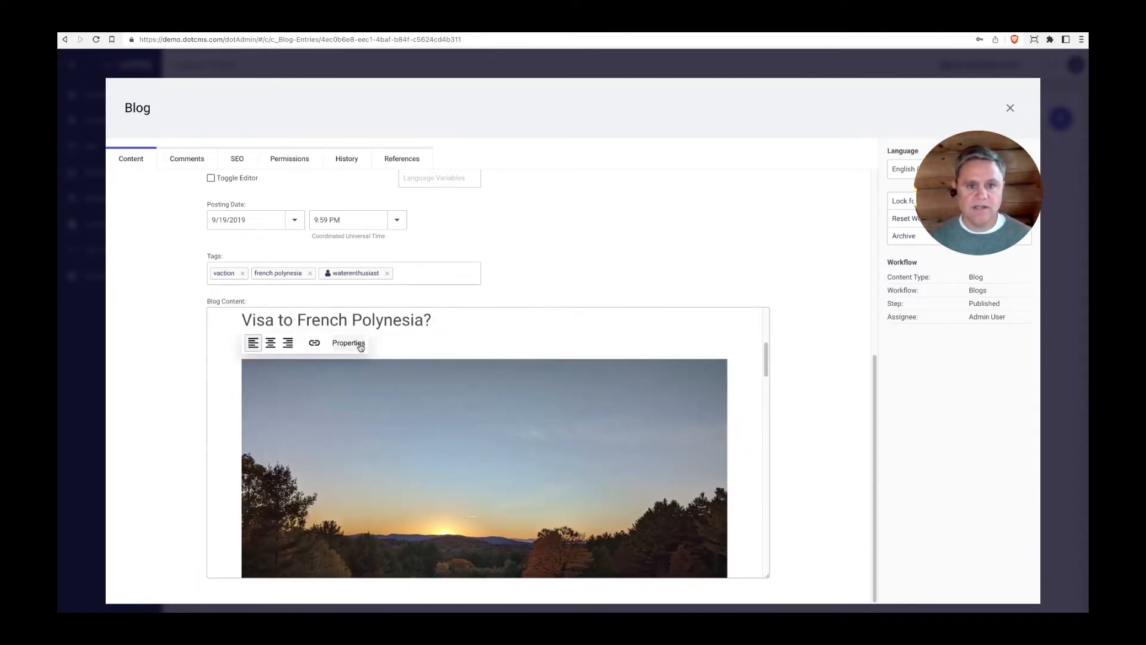
left_click(352, 342)
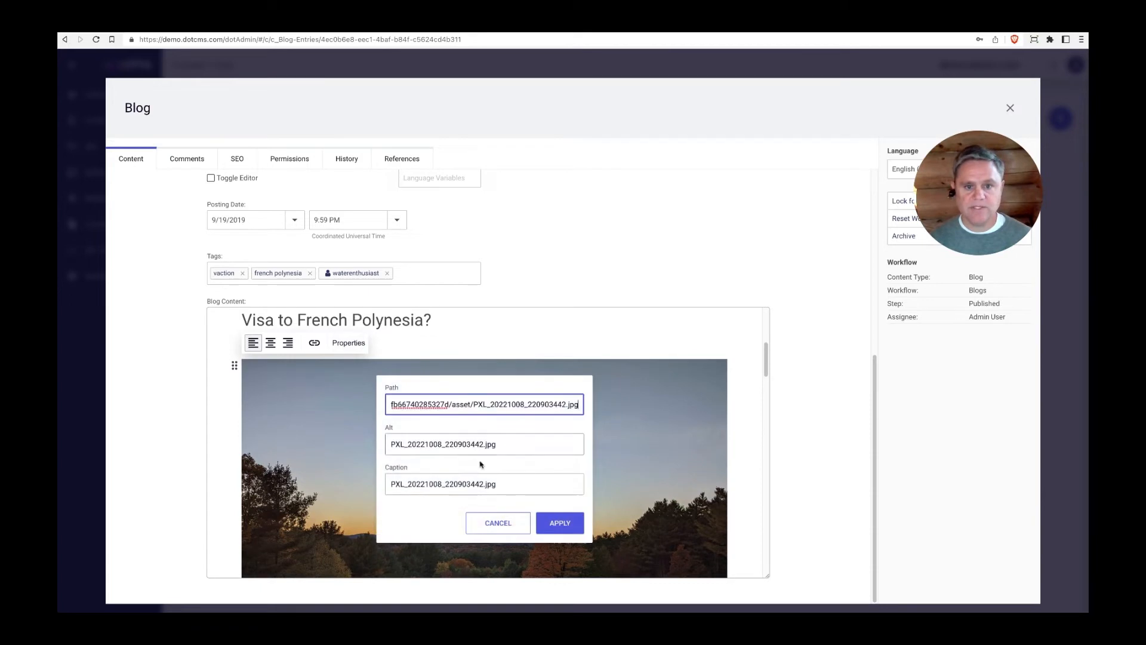
left_click(499, 523)
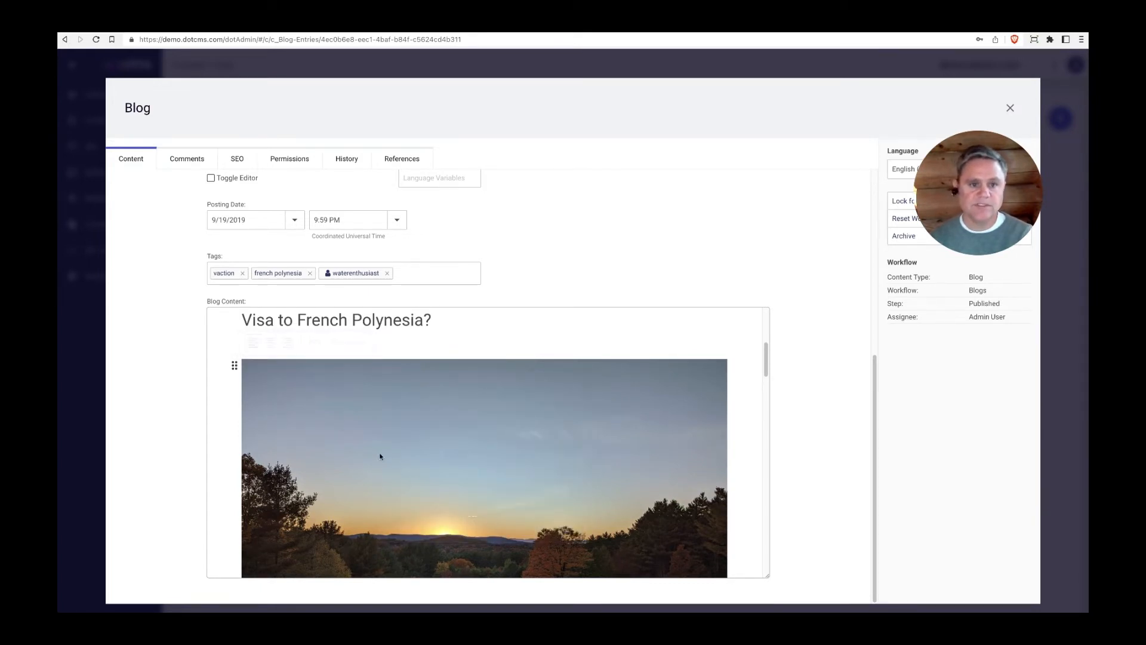
scroll(404, 468, "down", 10)
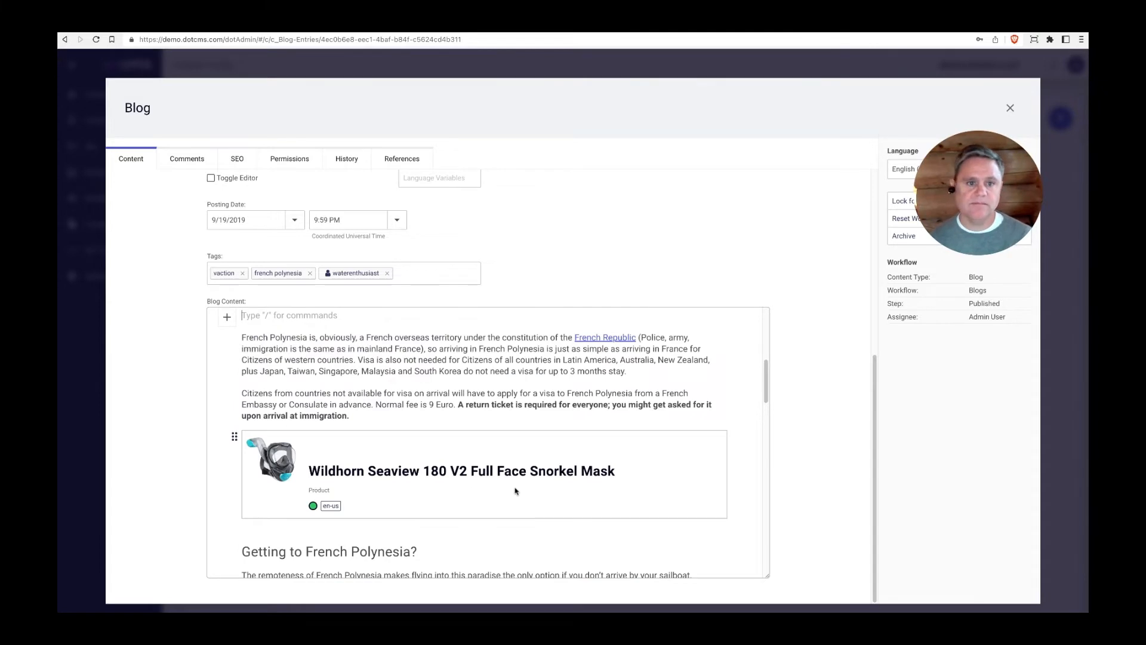
scroll(514, 488, "down", 5)
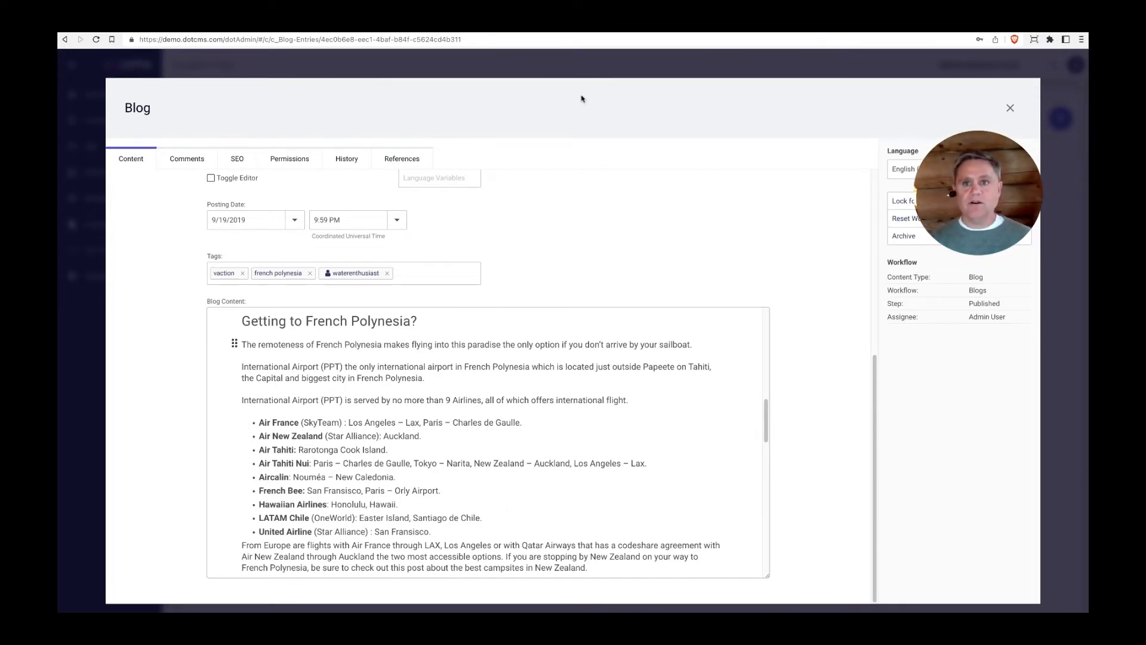
Reload the travellux post and switch to the "22.10 LTS : Block Editor Goodness" slide in Google Slides
left_click(483, 28)
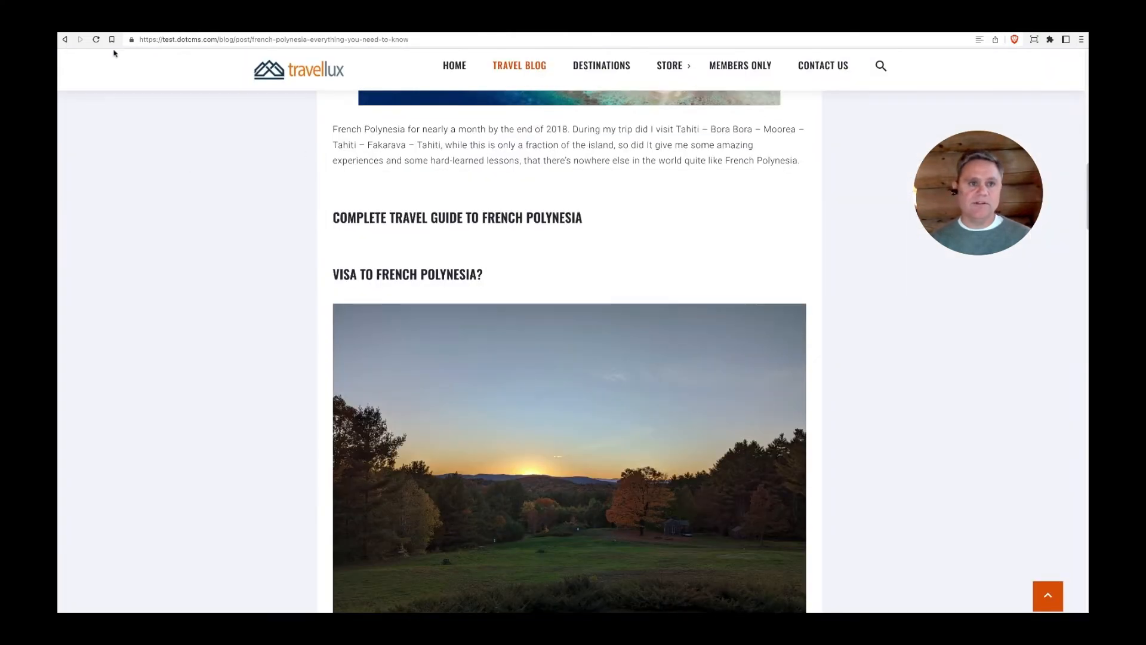
left_click(96, 39)
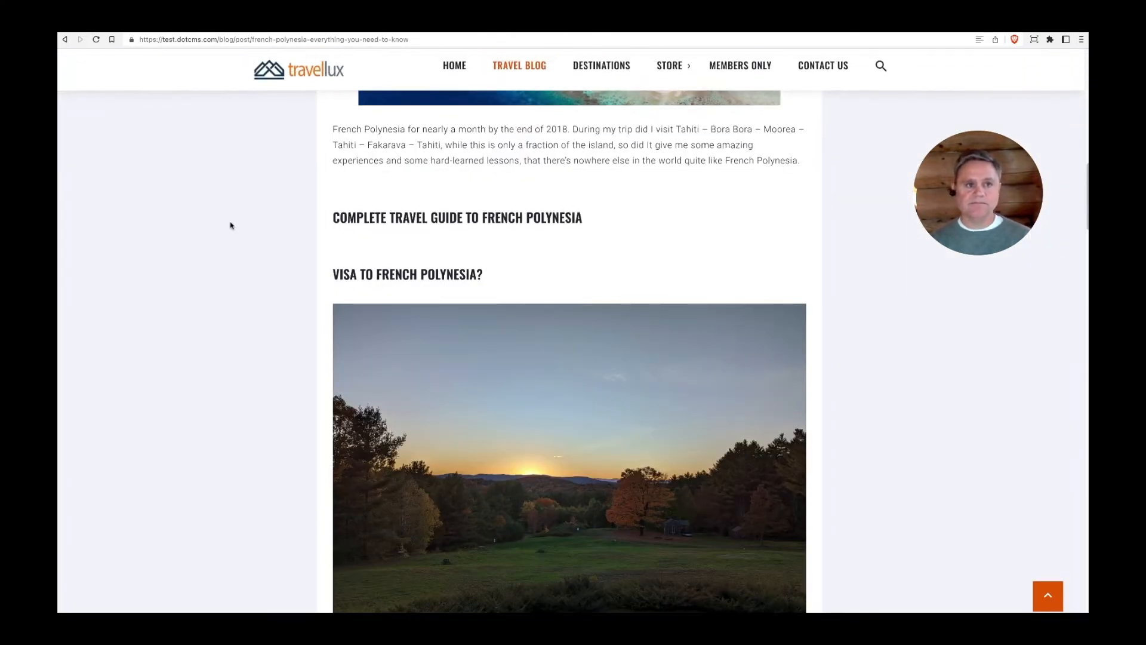
left_click(172, 30)
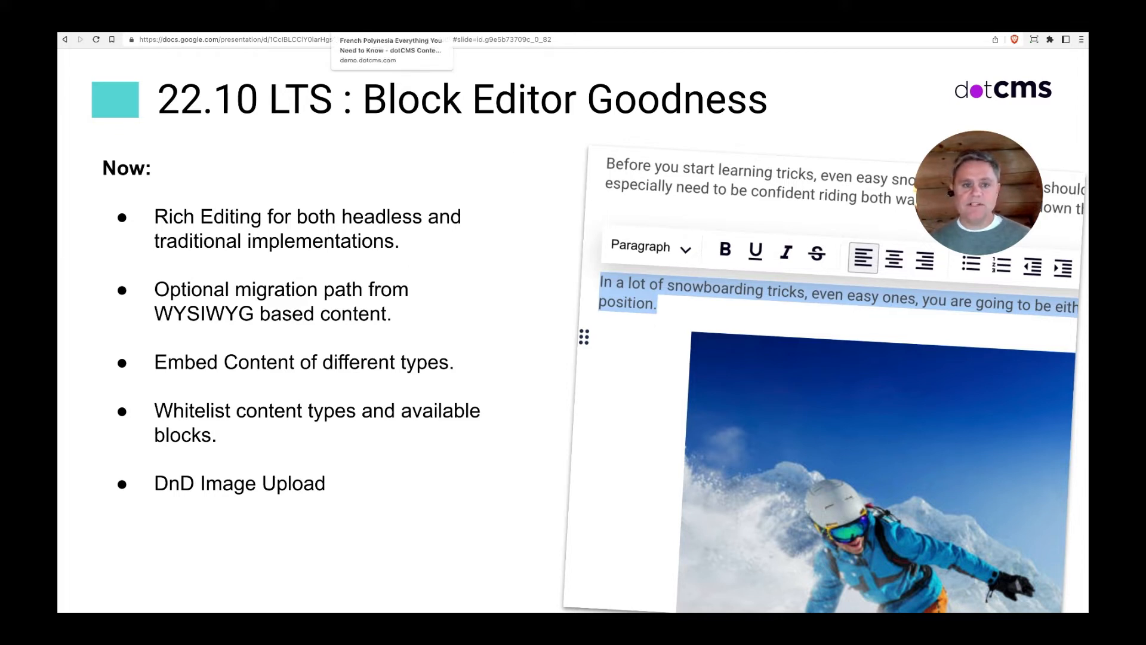
Review the "22.10 LTS : Other Improvements" slide and return to the "Block Editor Goodness" slide
key("Right")
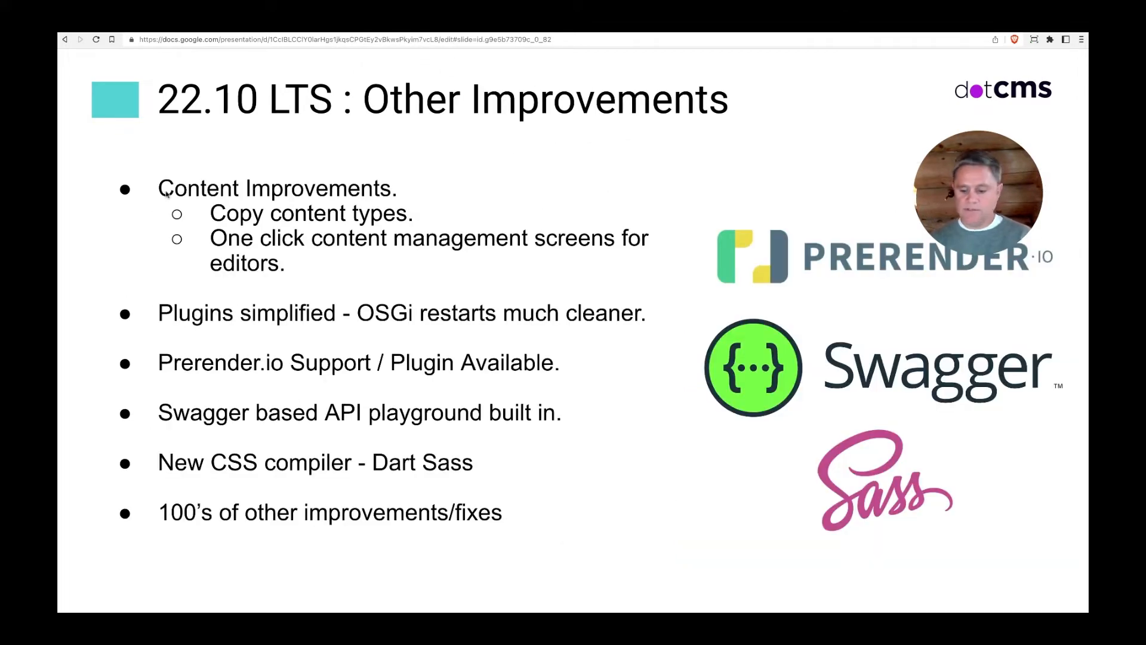
key("Right")
key("Right")
key("Right")
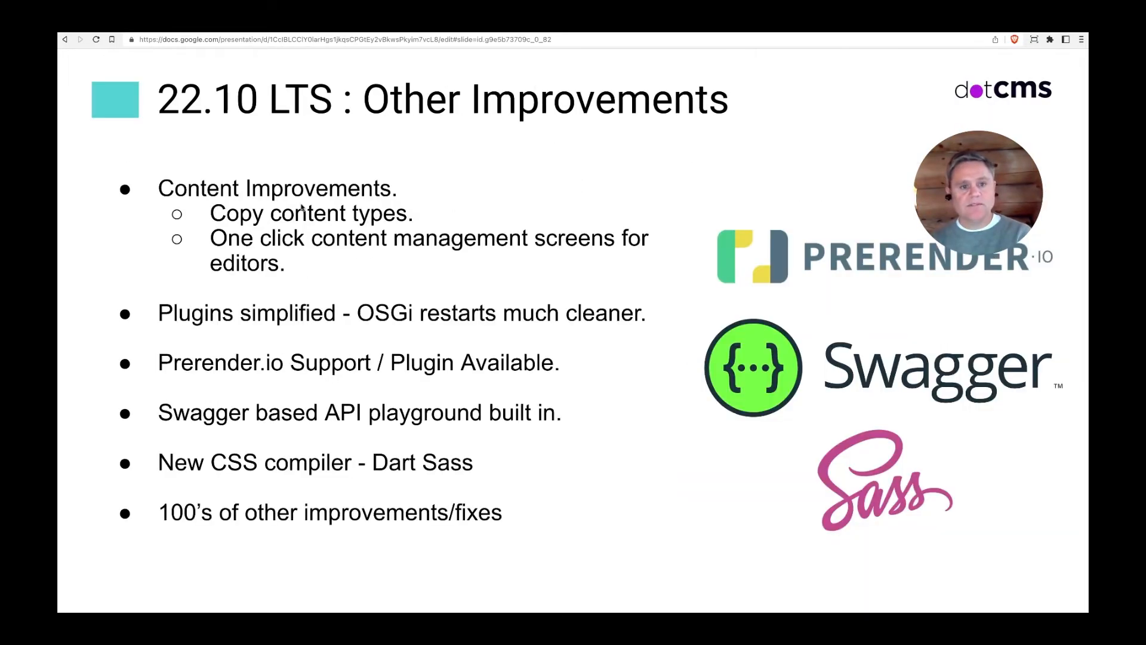
key("Left")
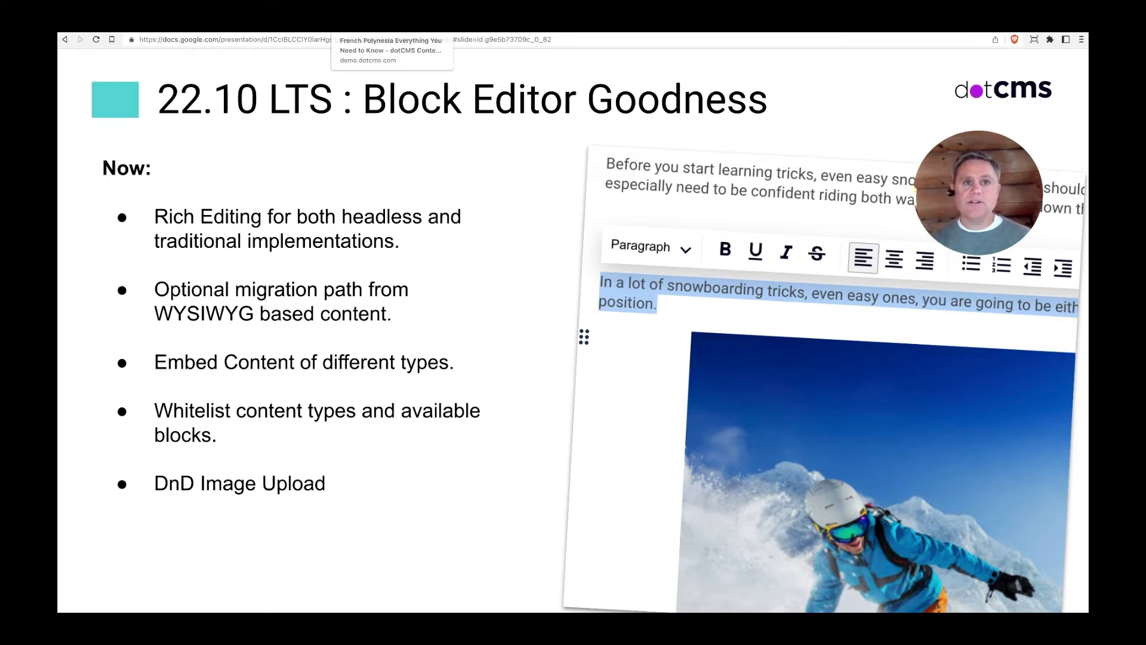
Switch to dotCMS, close the blog entry without saving changes, and open the Rich Text content listing
left_click(373, 27)
left_click(1010, 108)
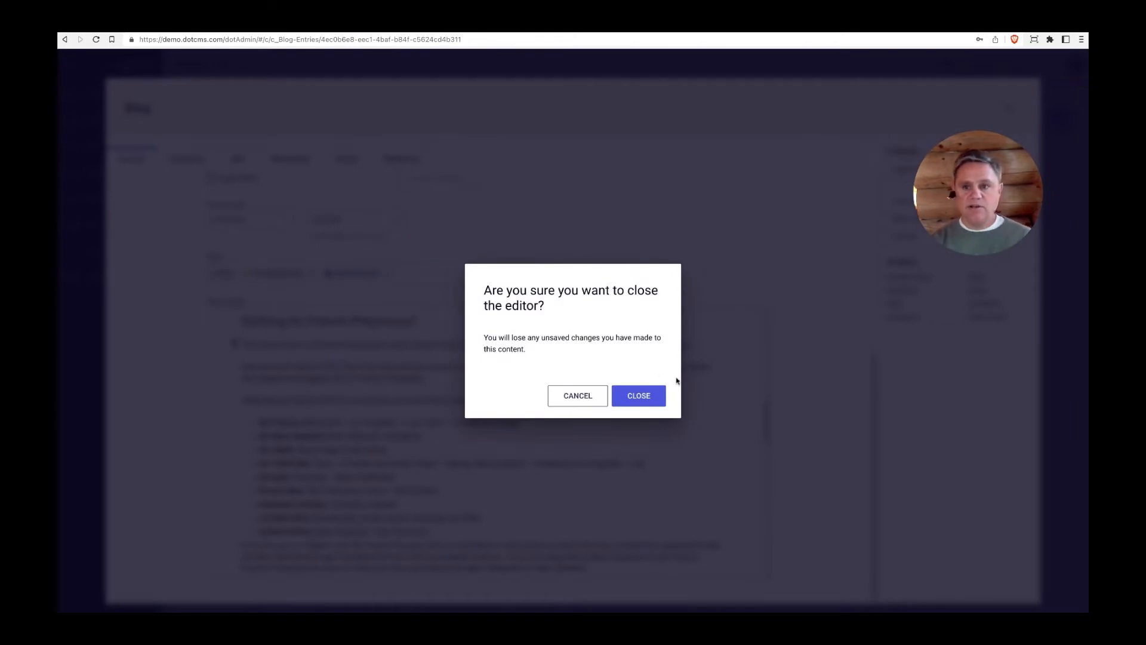
left_click(639, 395)
left_click(99, 274)
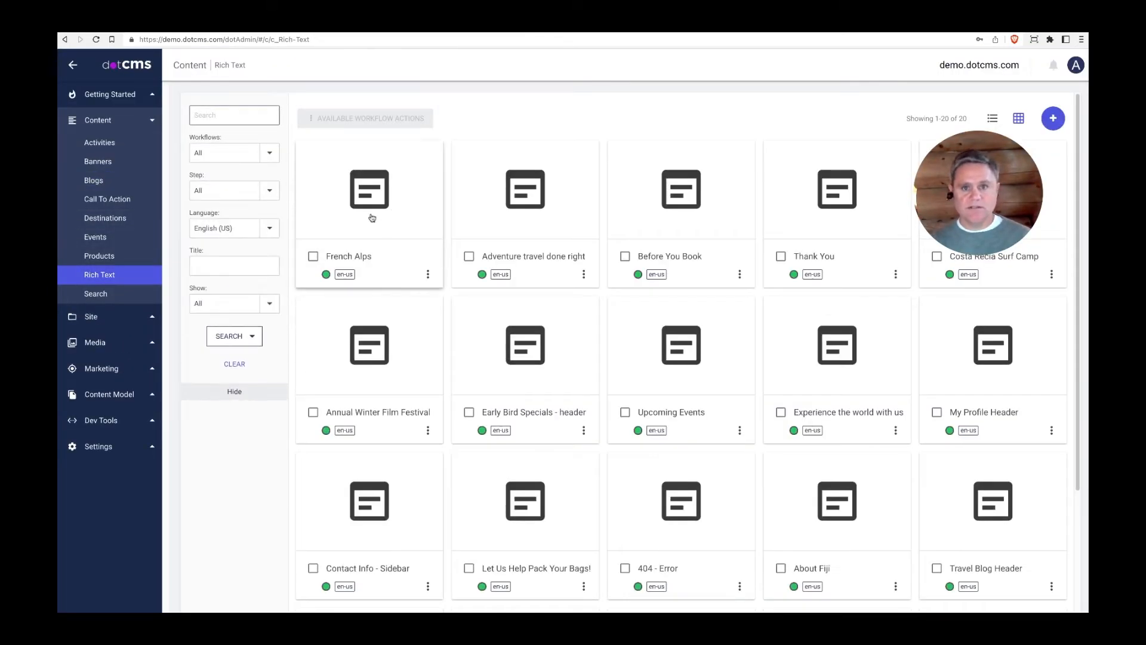
Look over the WYSIWYG body field of the French Alps rich text entry and close the entry
left_click(371, 217)
scroll(384, 387, "down", 1)
scroll(384, 387, "up", 1)
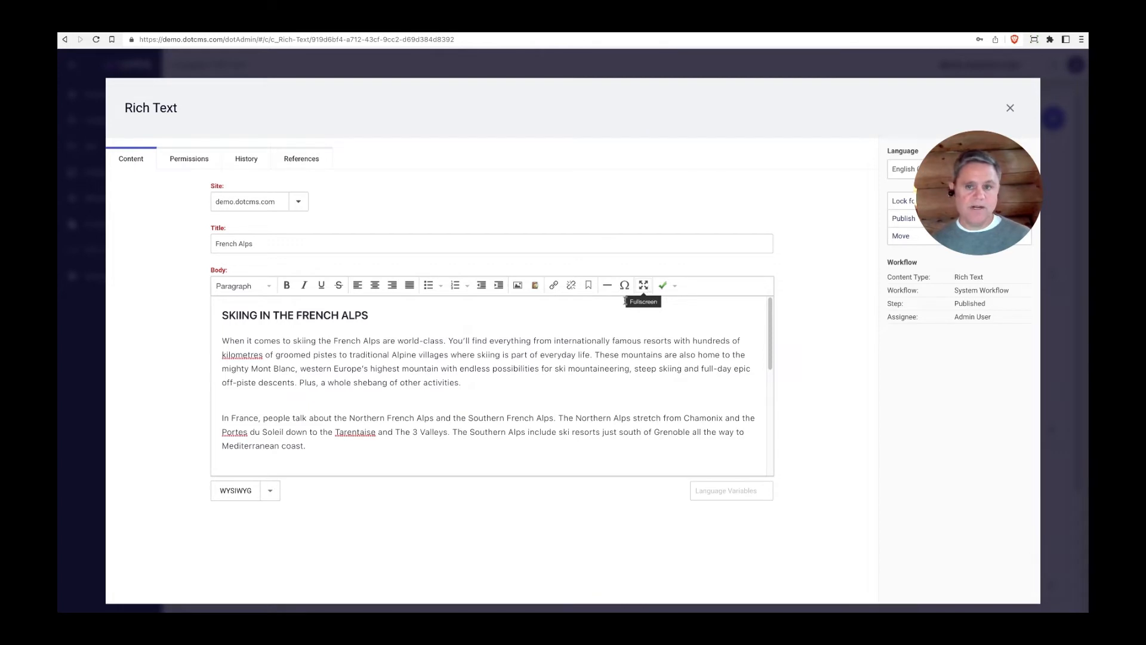
left_click(1010, 108)
Create a new content type named "Test Rich Text" with the default workflow and site settings
left_click(106, 394)
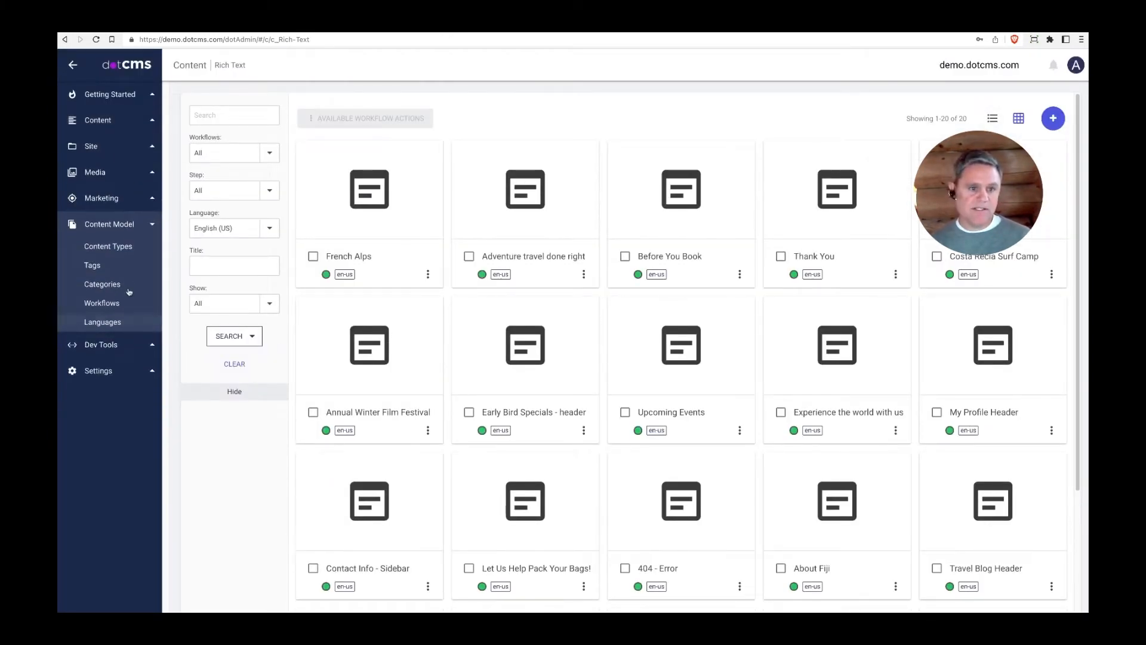
left_click(114, 251)
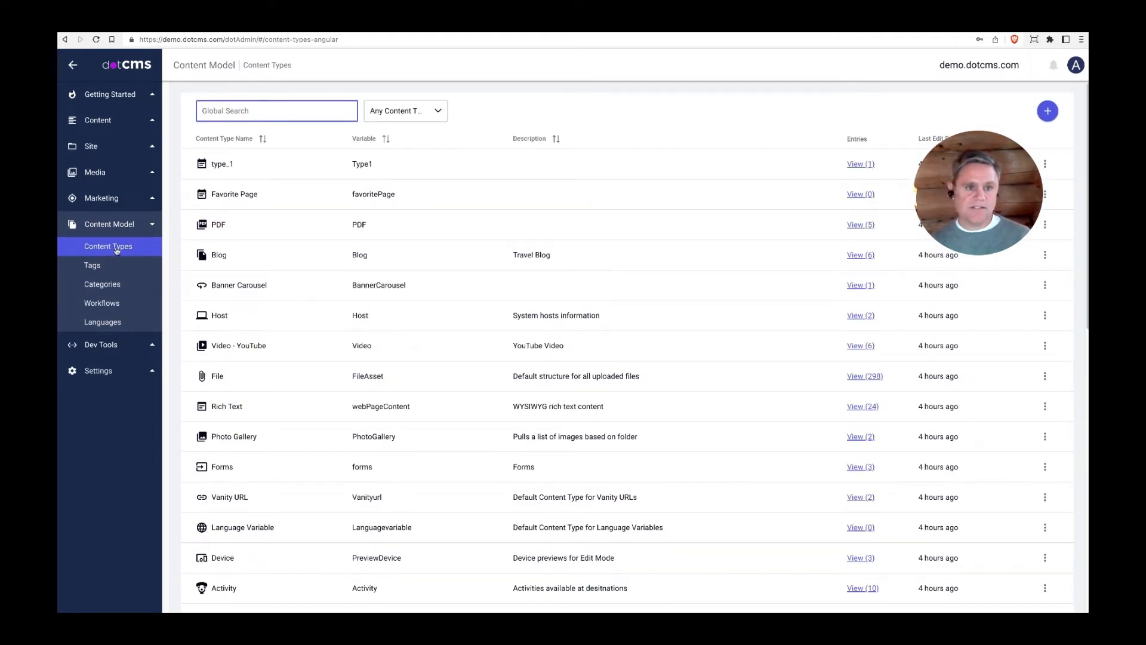
left_click(1045, 115)
left_click(983, 264)
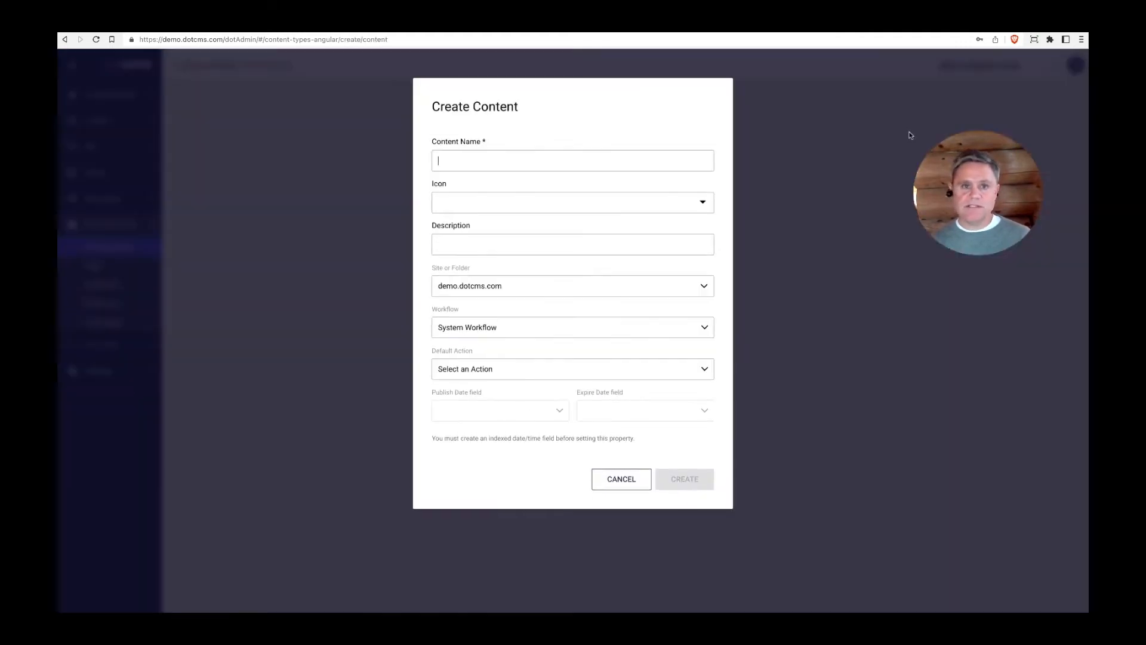
type("Test ")
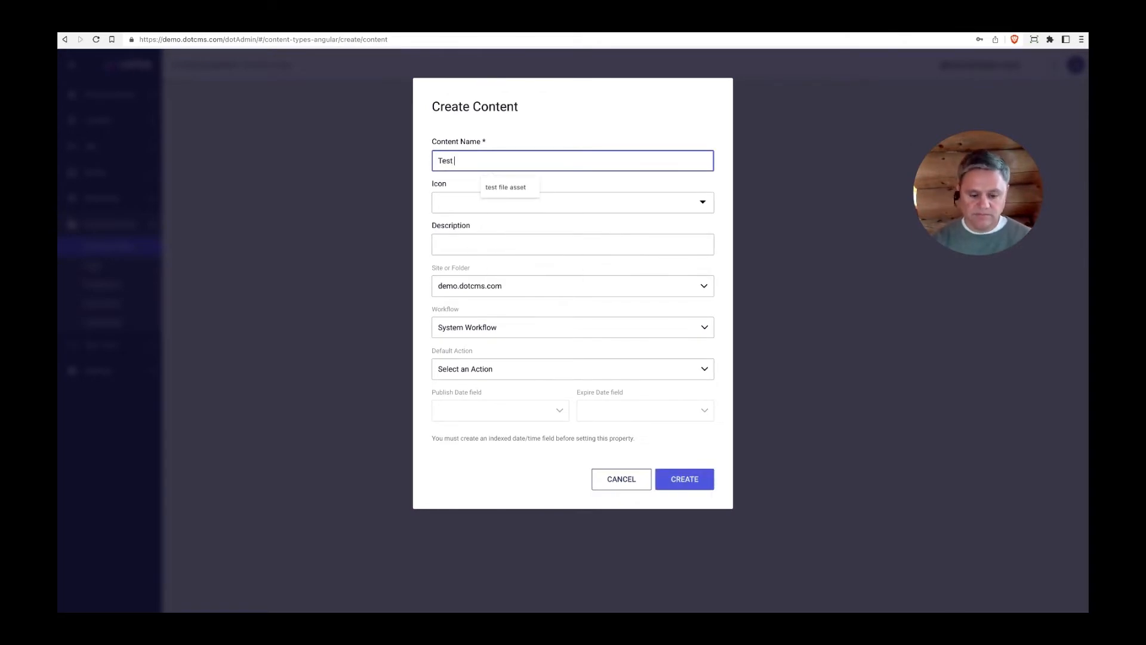
type("Rich Text")
key("Tab")
left_click(680, 480)
Add a Text field named "Title" to the Test Rich Text content type, indexed and shown in the list
scroll(1009, 556, "down", 3)
left_click_drag(1025, 572, 529, 200)
type("Title")
left_click(465, 442)
left_click(478, 407)
left_click(698, 519)
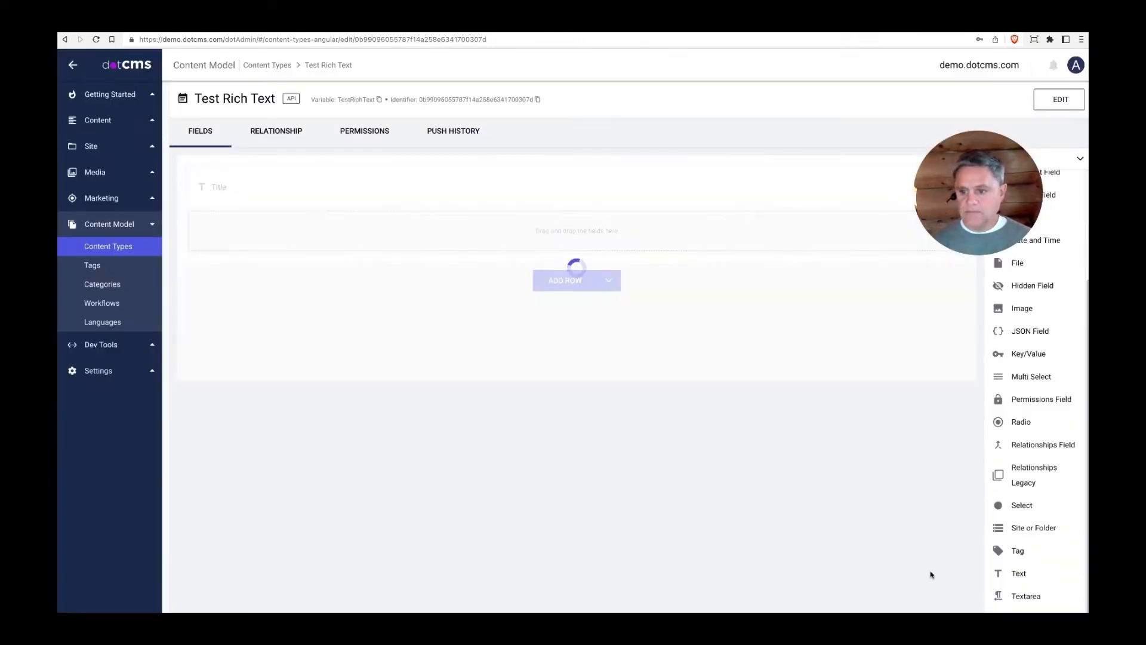
Add an indexed WYSIWYG field named "Rich Text" below the Title field
scroll(1035, 573, "down", 1)
left_click_drag(1025, 605, 497, 229)
type("Rich Text")
left_click(578, 268)
left_click(476, 400)
left_click(686, 486)
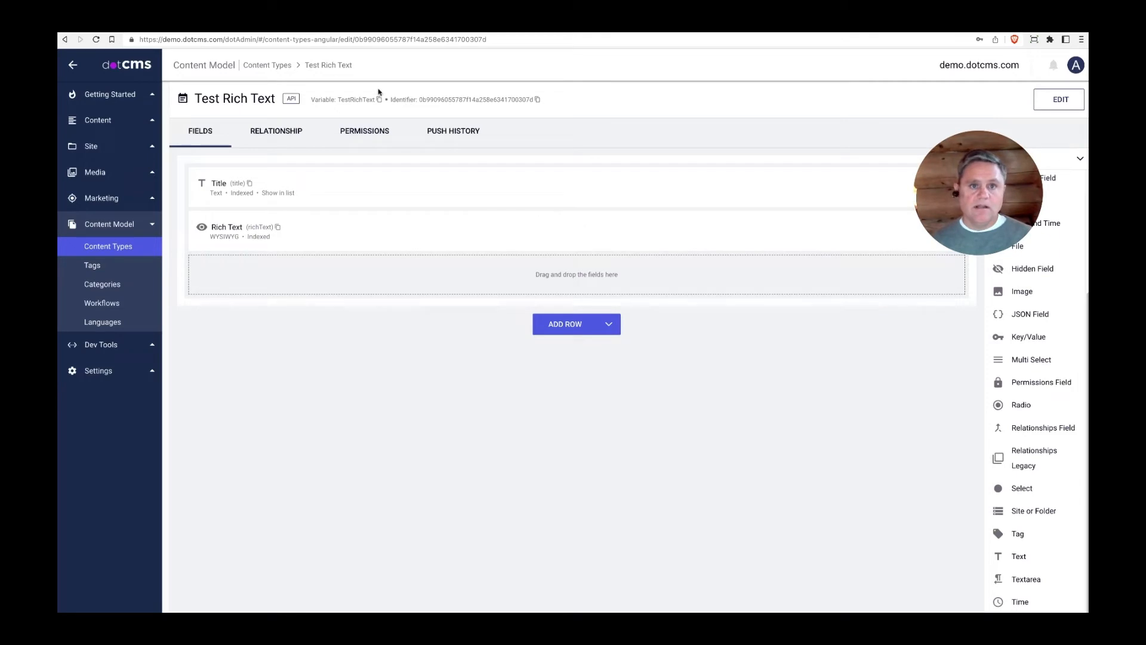
Return to the content types list and view the copy options for Test Rich Text without copying it
left_click(289, 67)
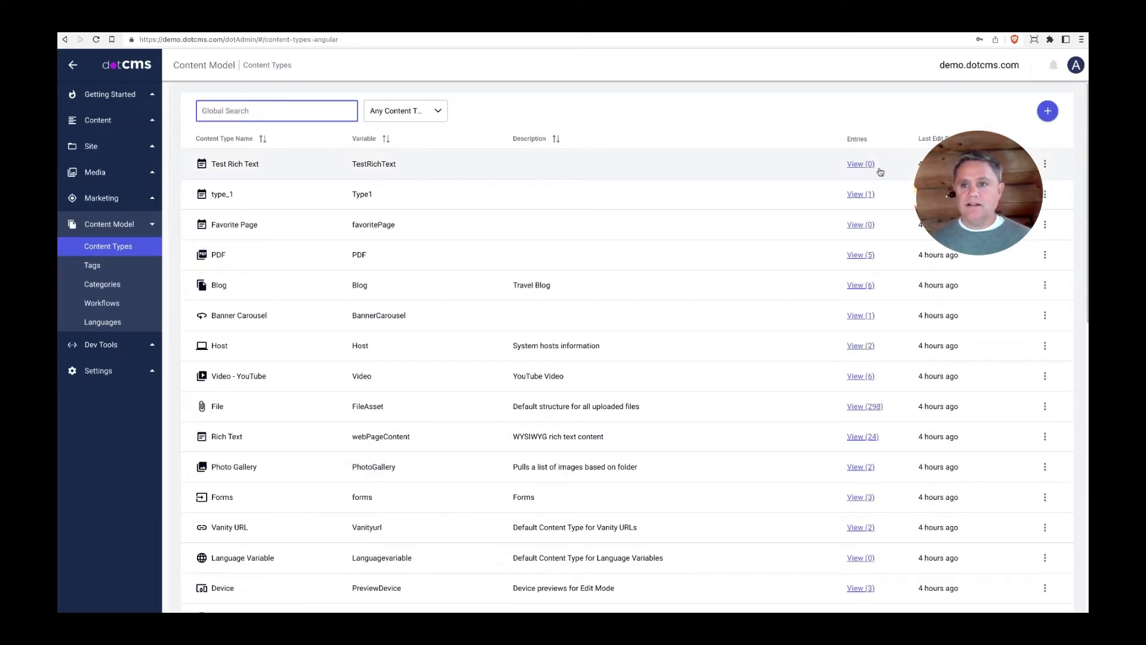
left_click(1047, 167)
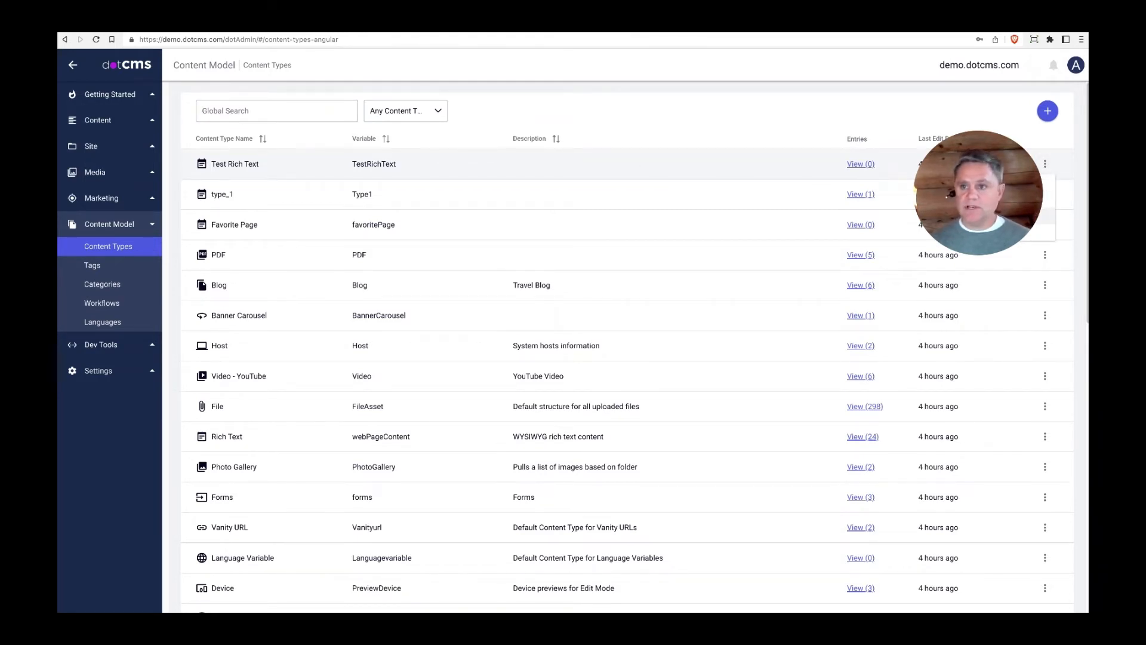
left_click(1015, 216)
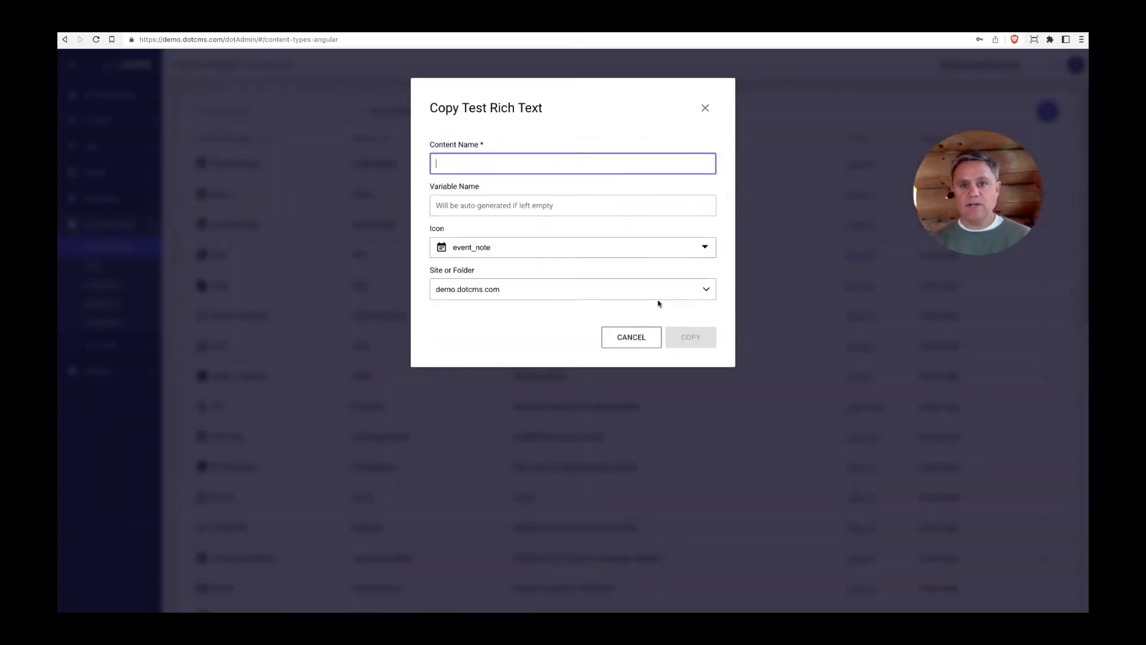
key("Escape")
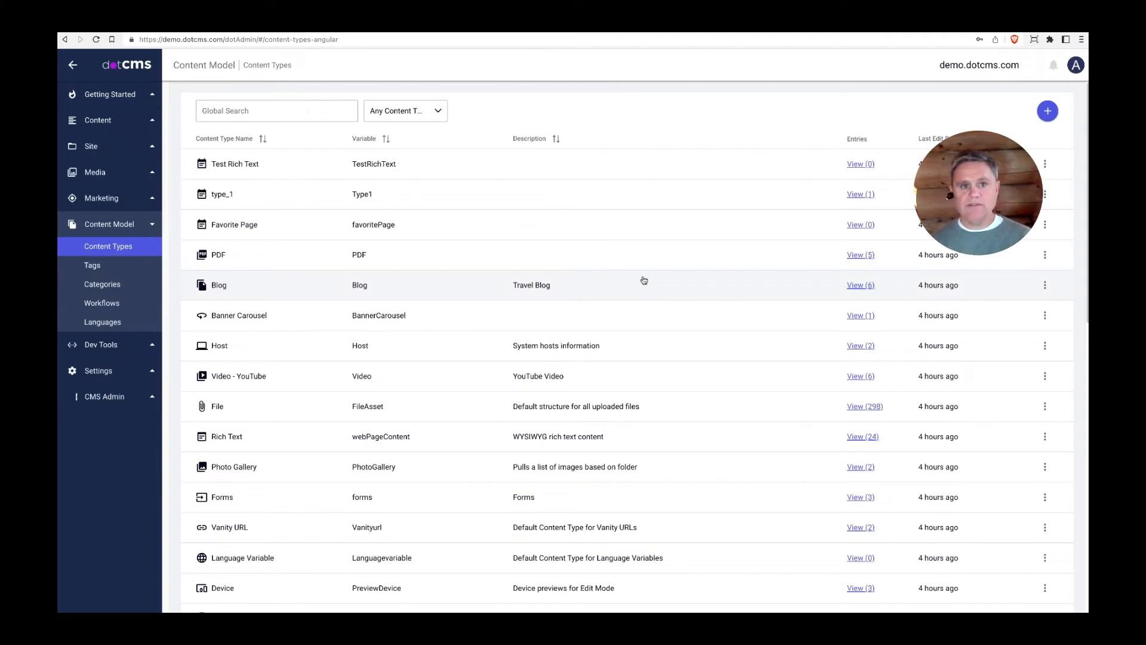
Add the Test Rich Text content type to the Content menu as "Testing Rich Text" with List as default view
left_click(1045, 165)
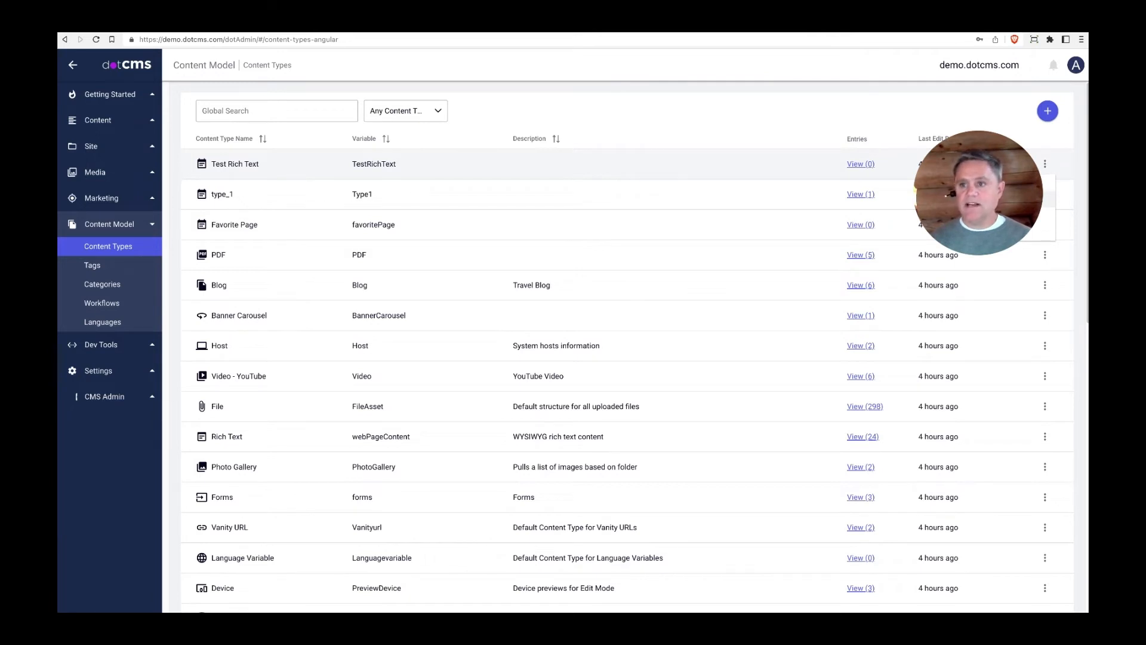
left_click(950, 193)
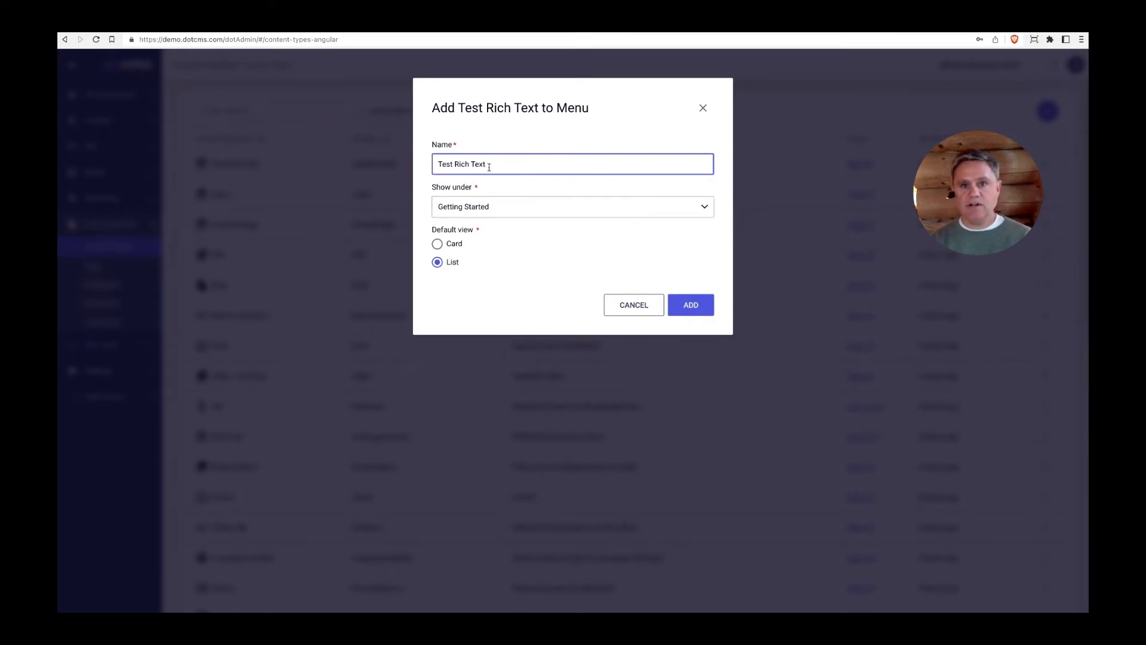
left_click(698, 208)
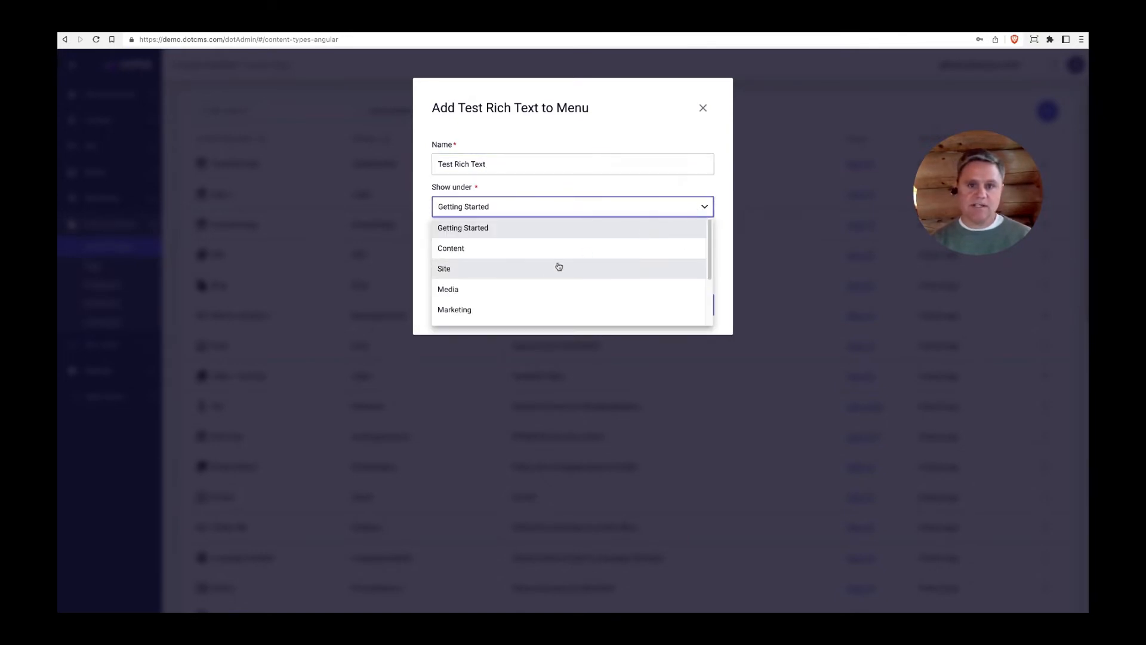
left_click(512, 251)
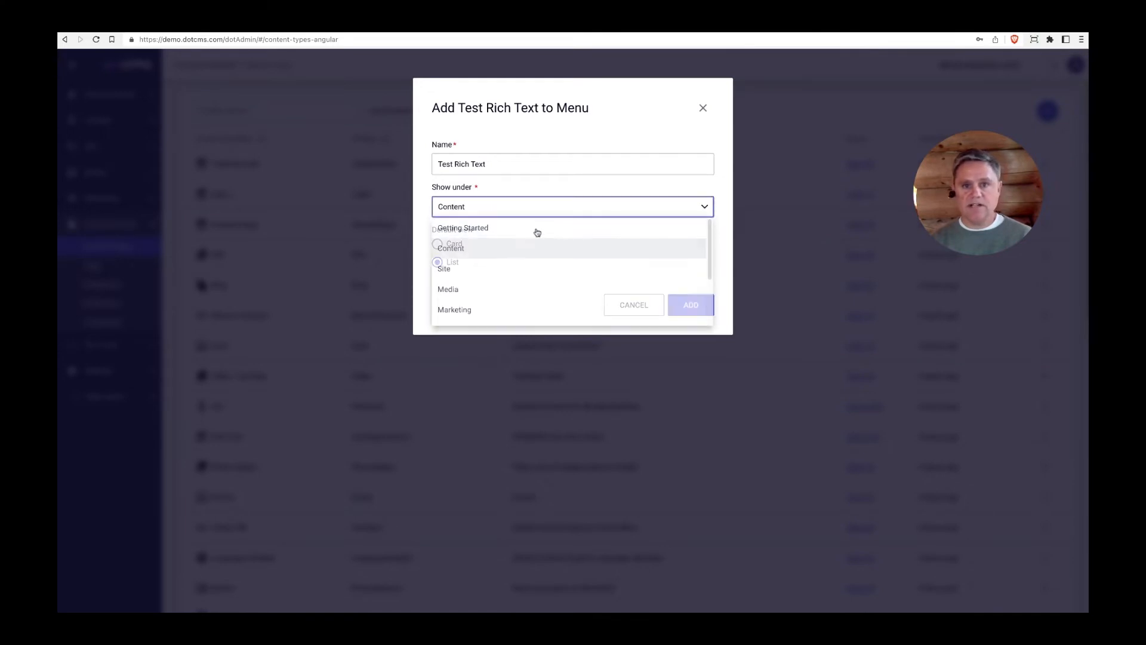
left_click(453, 164)
type("ing")
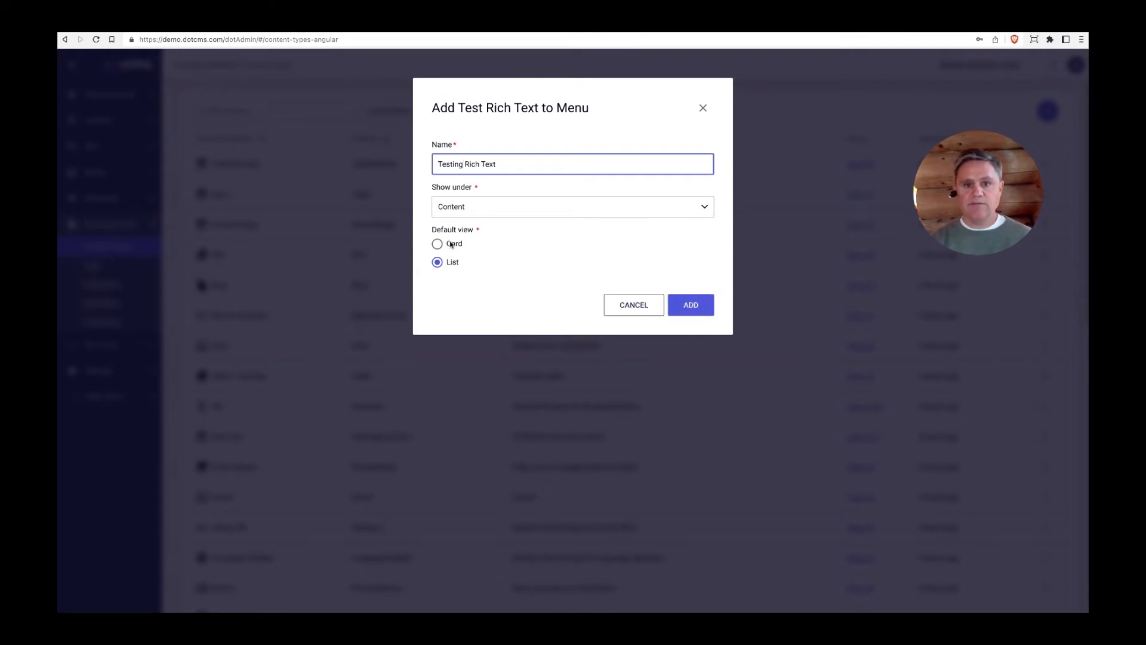
left_click(689, 305)
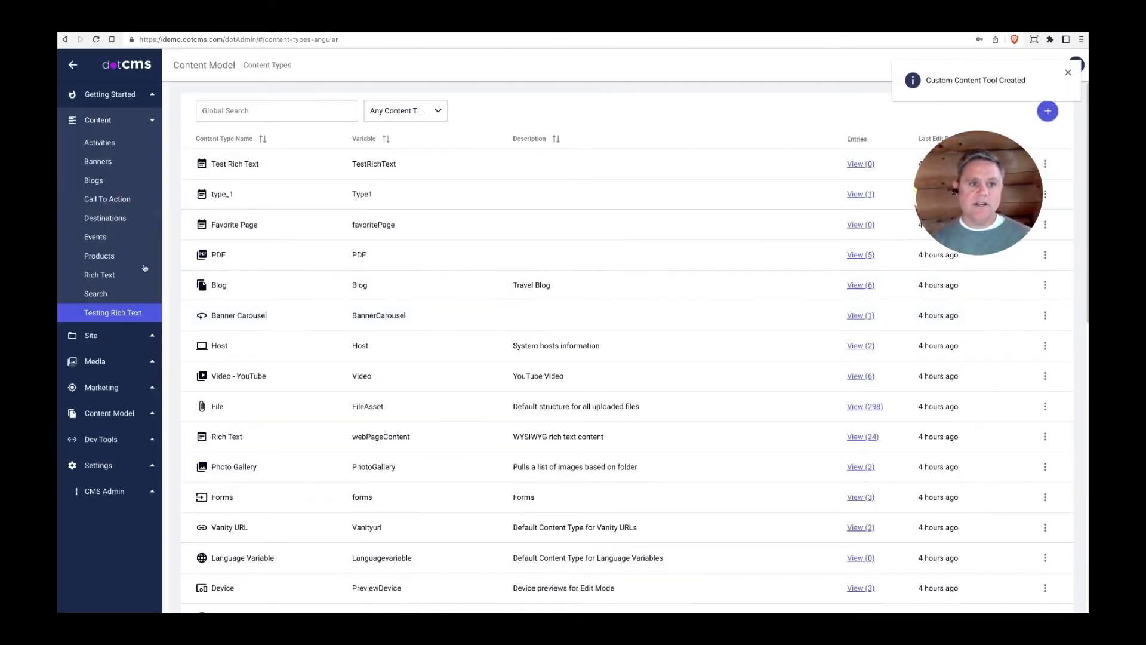
Open the Testing Rich Text content listing and check its options for adding content
left_click(114, 314)
left_click(118, 315)
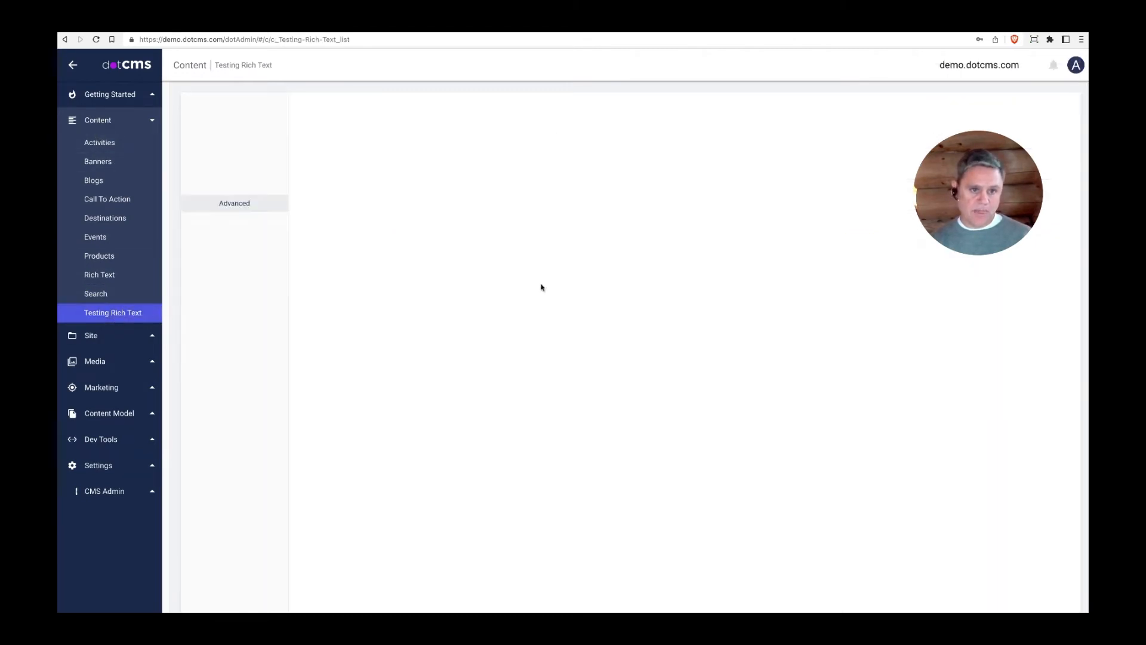
left_click(1060, 122)
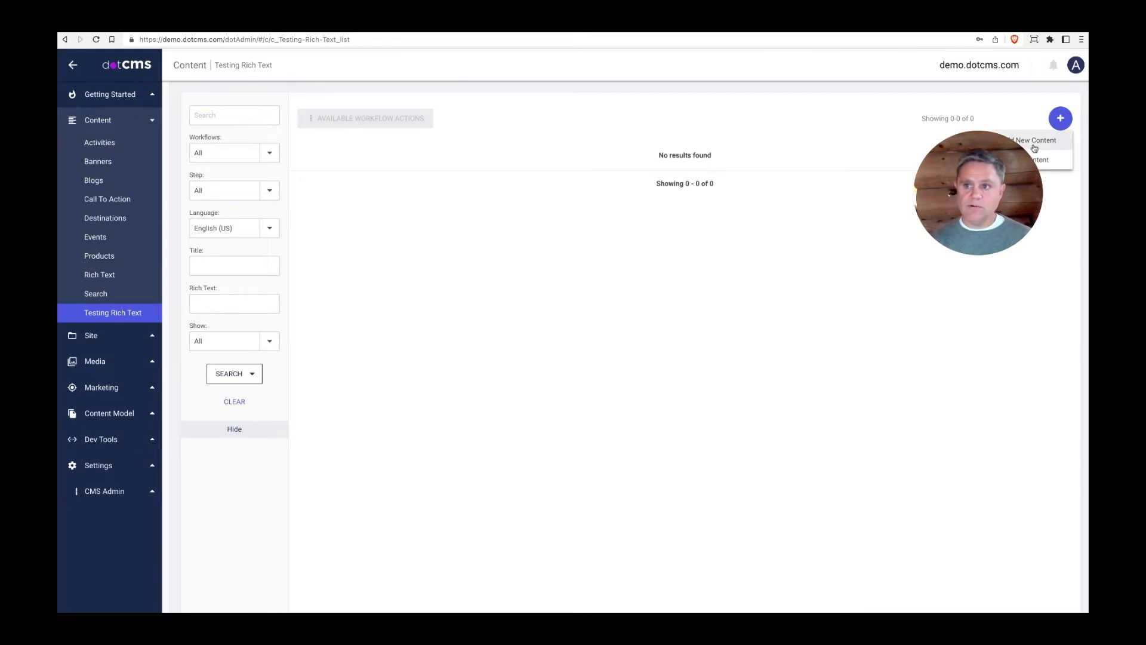
left_click(1036, 145)
key("Escape")
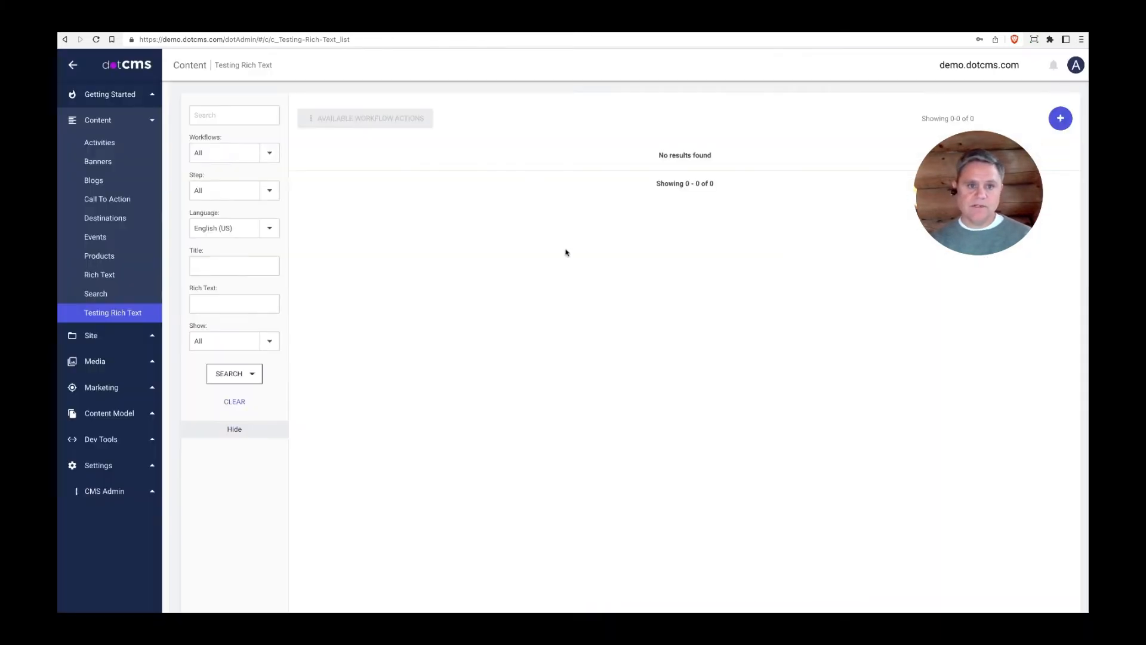
Compare the Blogs content listing with the Testing Rich Text listing
left_click(95, 180)
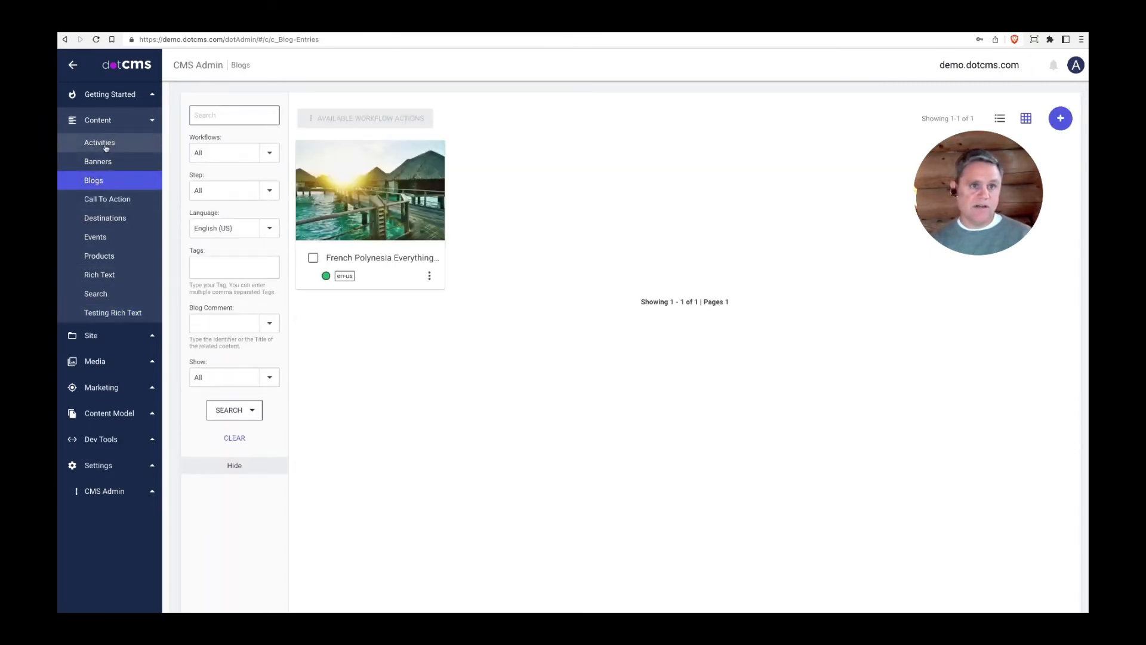
left_click(120, 313)
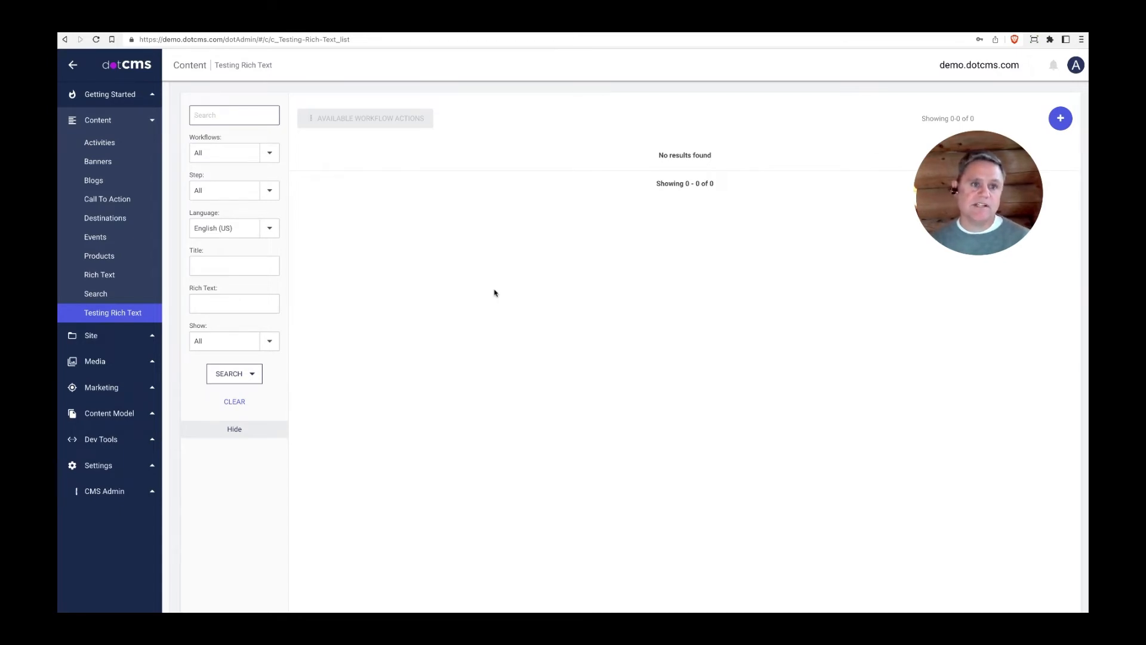
left_click(125, 182)
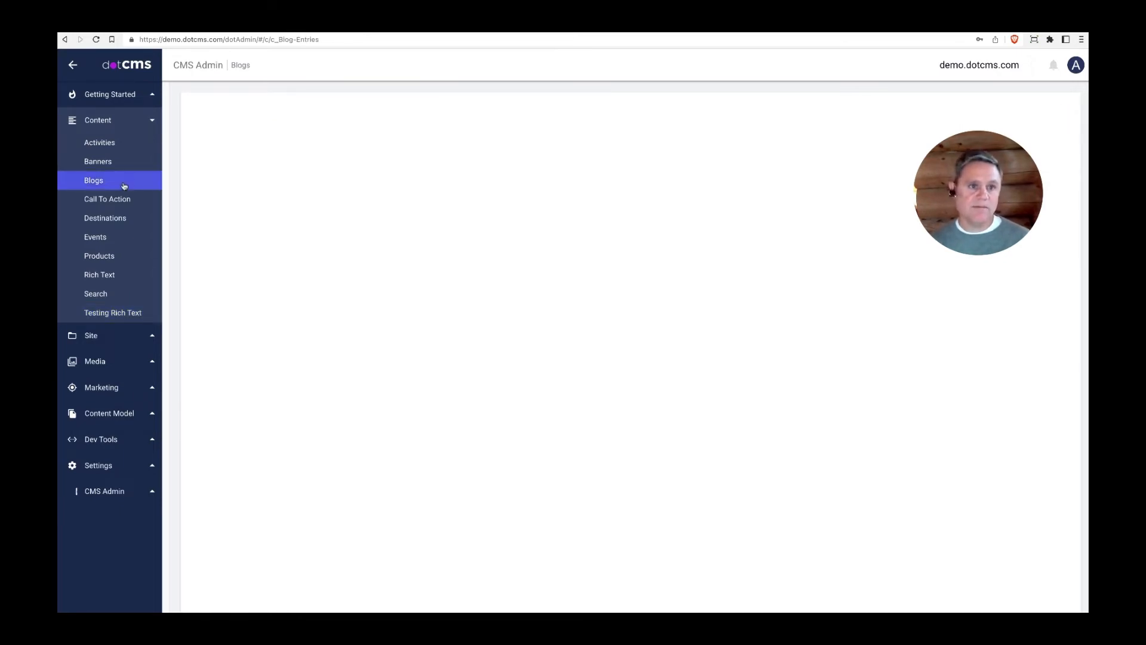
left_click(123, 312)
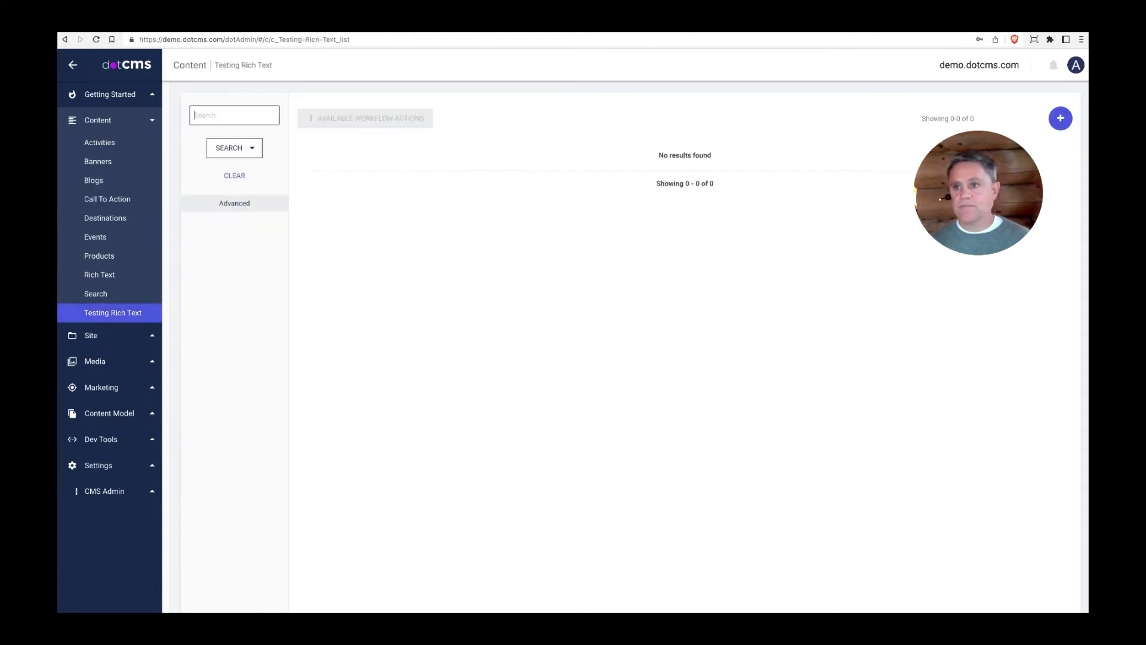
Start a new Test Rich Text entry and fill its Rich Text field with the heading and opening paragraph copied from the travellux French Polynesia post
left_click(1060, 118)
left_click(1044, 141)
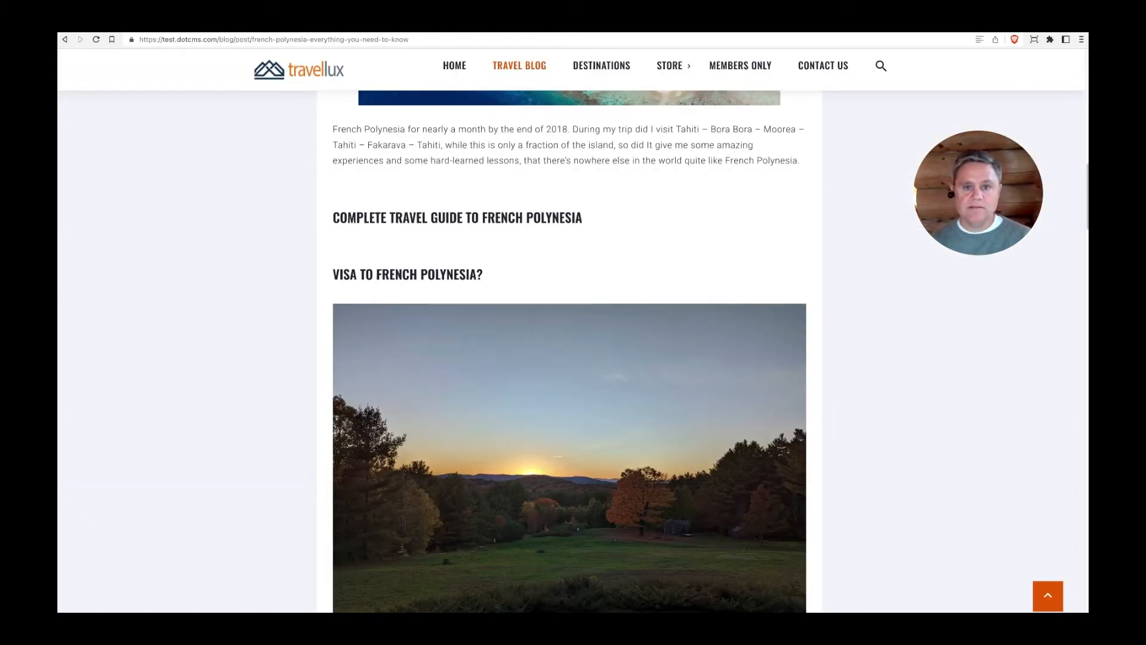
scroll(521, 286, "up", 10)
left_click_drag(797, 362, 320, 295)
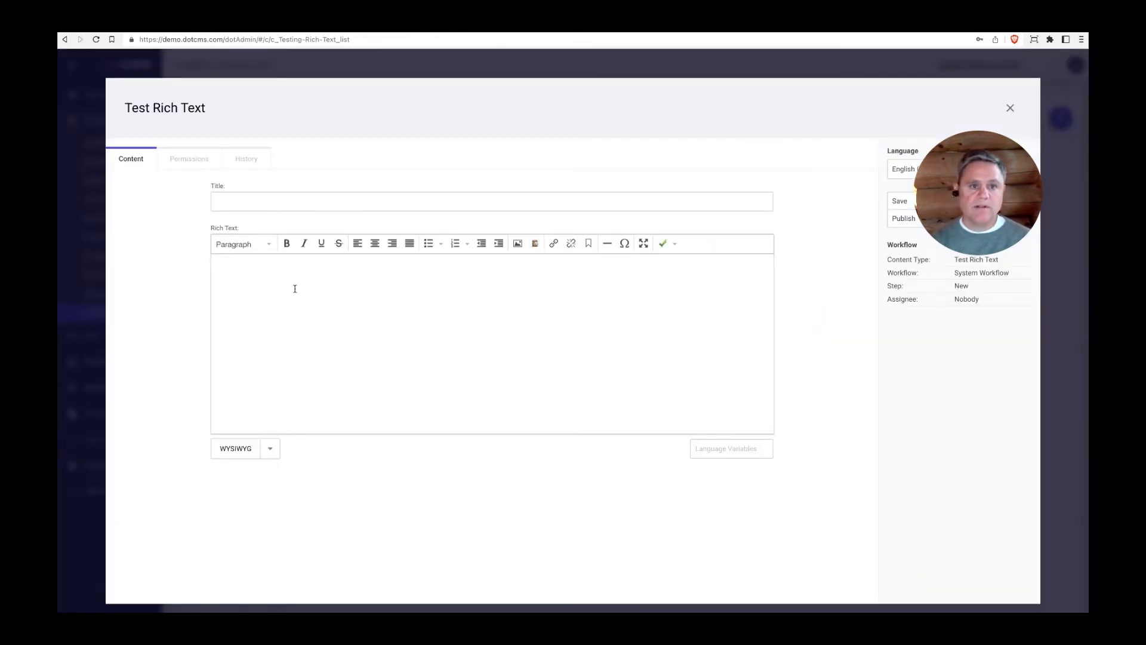
type("FRENCH POLYNESIA EVERYTHING YOU NEED TO KNOW BEFORE VISITING PARADISE But French Polynesia got more than enough to offer for everyone. But it should be to no one's surprise traveling around here will take a bit of planning, especially since the only to travel around is by flights, slow-going ferries or hitchhiking one of the thousands of private owned sailboats they cruise around the crystal clear waters.")
Title the entry "Here is a test", publish it and close the editor
left_click(302, 203)
type("Here is")
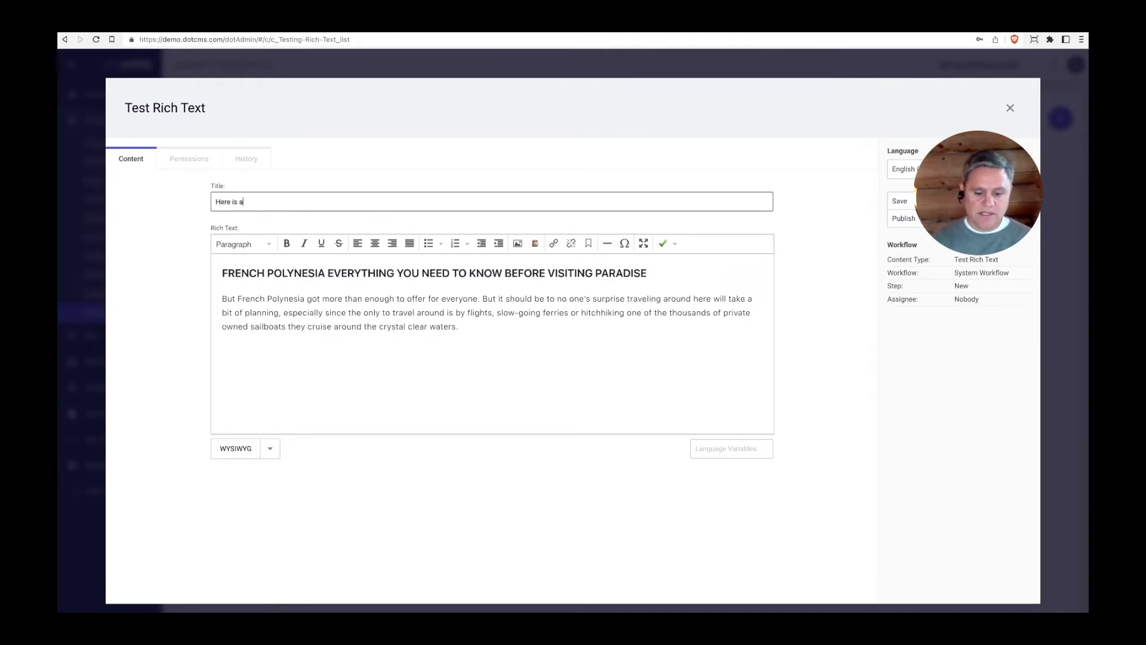
left_click(903, 218)
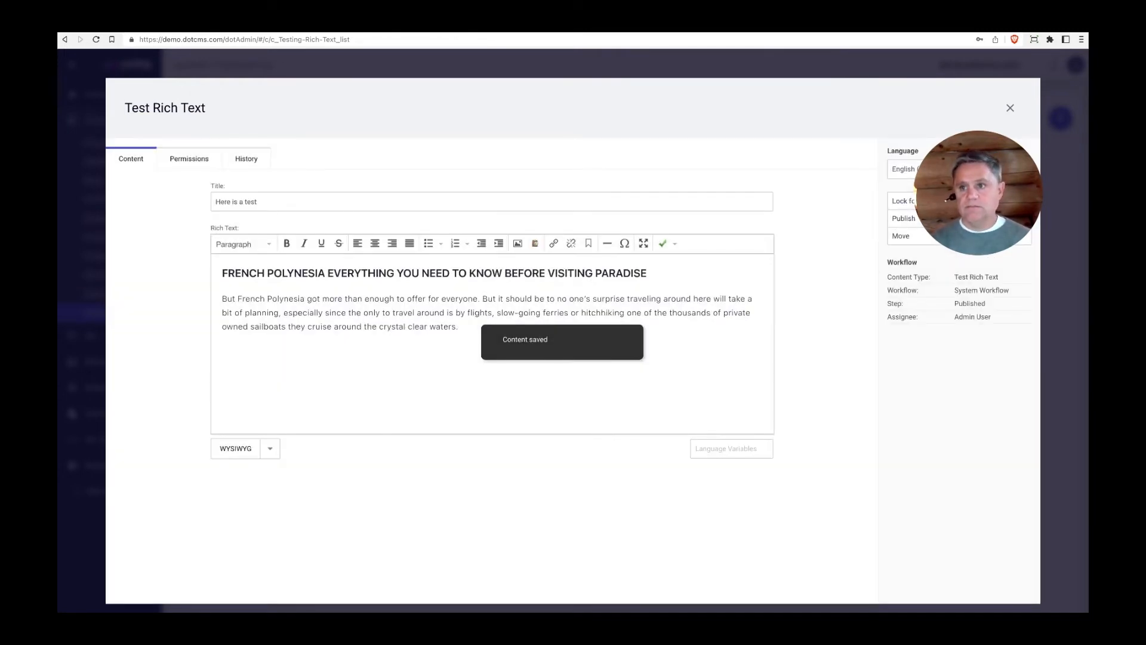
left_click(1008, 108)
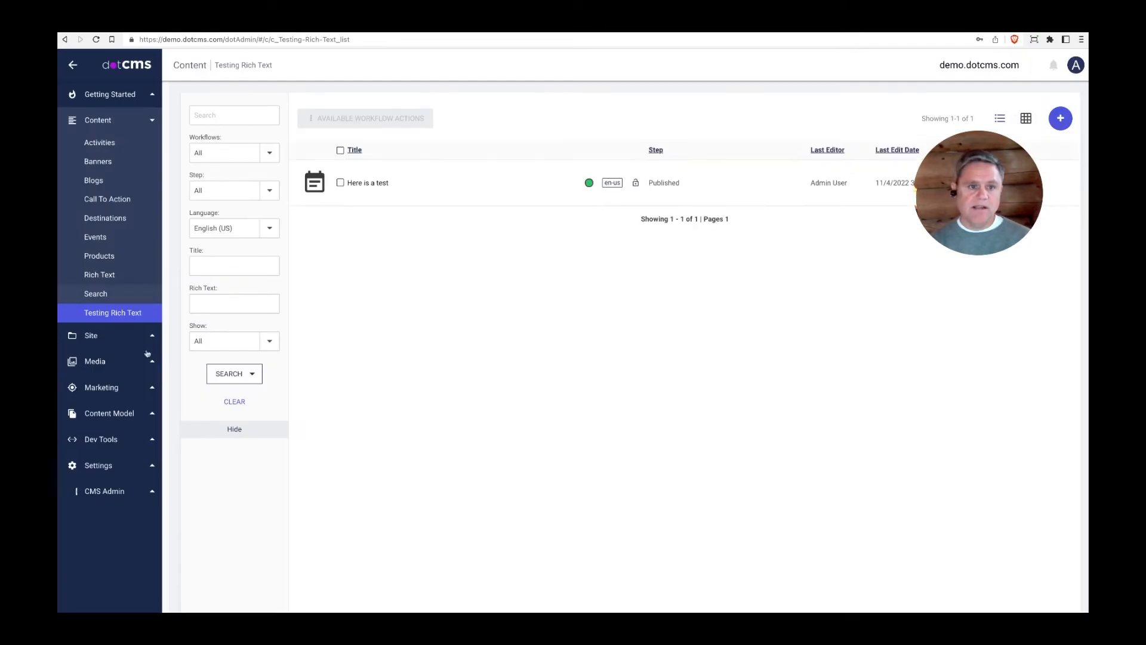
Open the field layout of the Test Rich Text content type
left_click(126, 415)
left_click(103, 254)
left_click(277, 157)
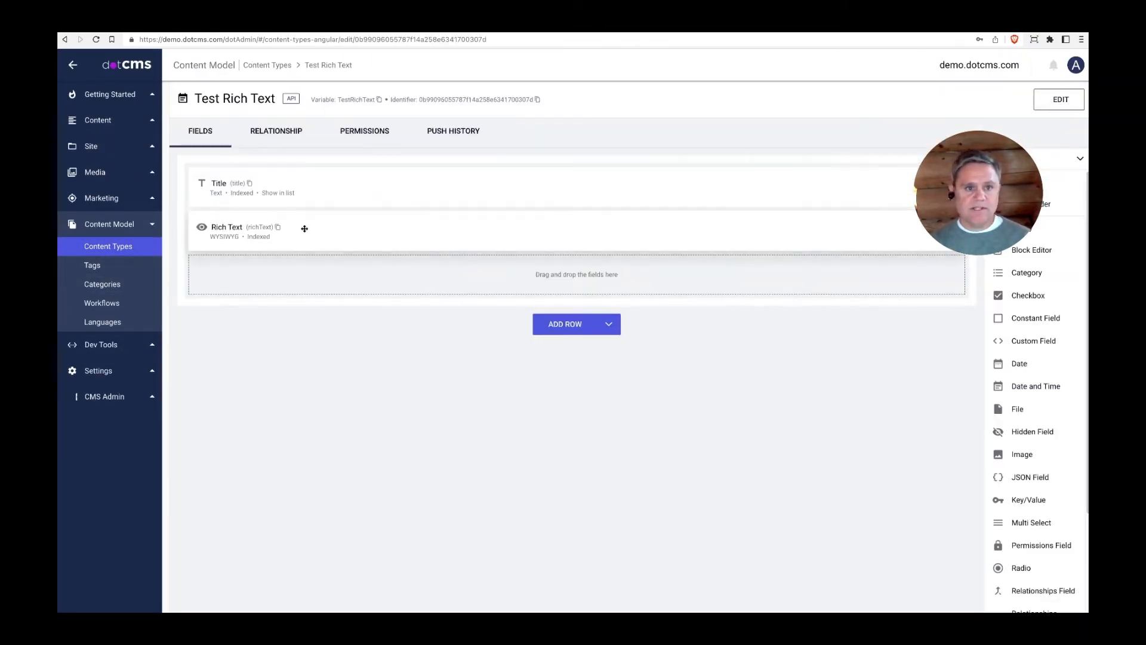
Convert the Rich Text field of the Test Rich Text content type from WYSIWYG to Block Editor, accepting the conversion notice
left_click(305, 228)
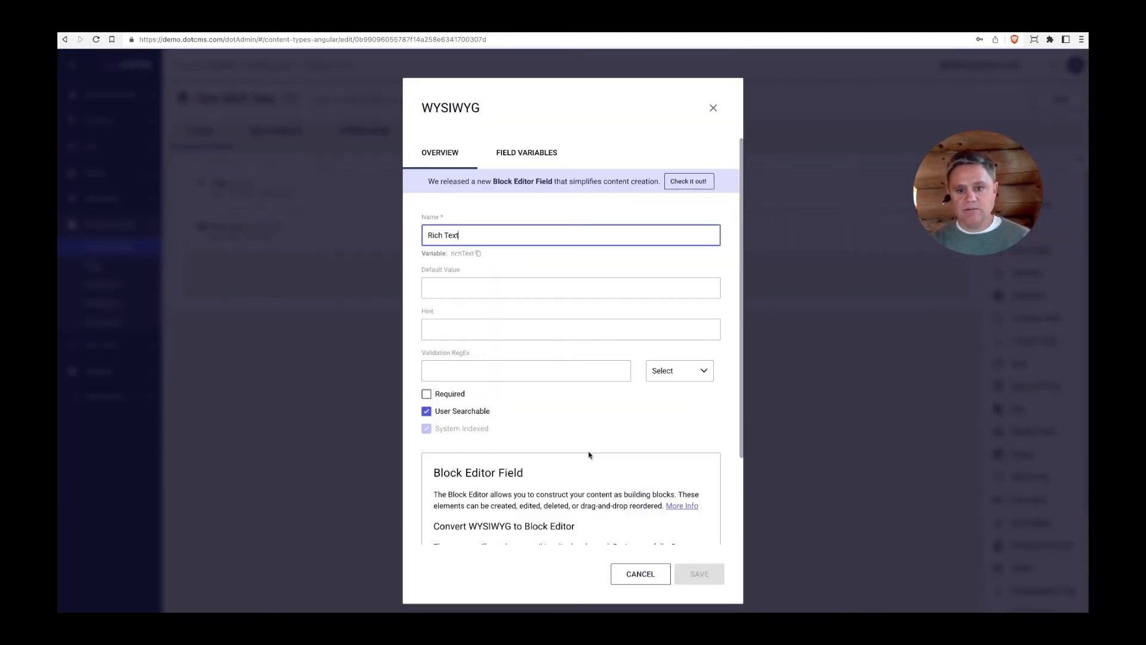
scroll(594, 446, "down", 3)
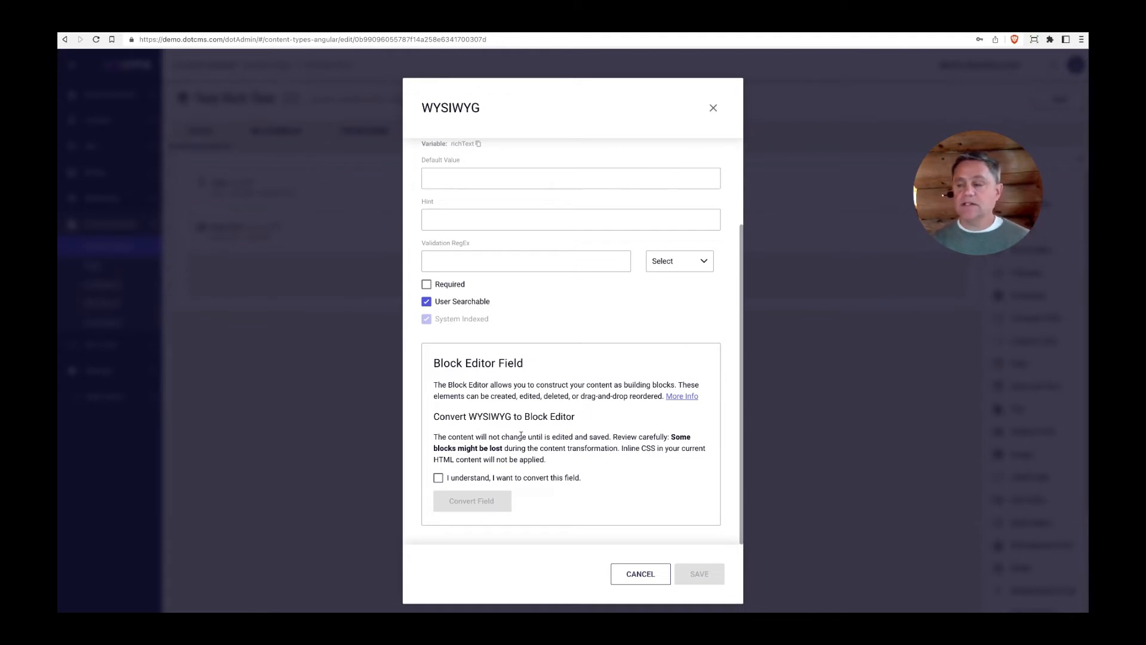
left_click(438, 478)
left_click(471, 500)
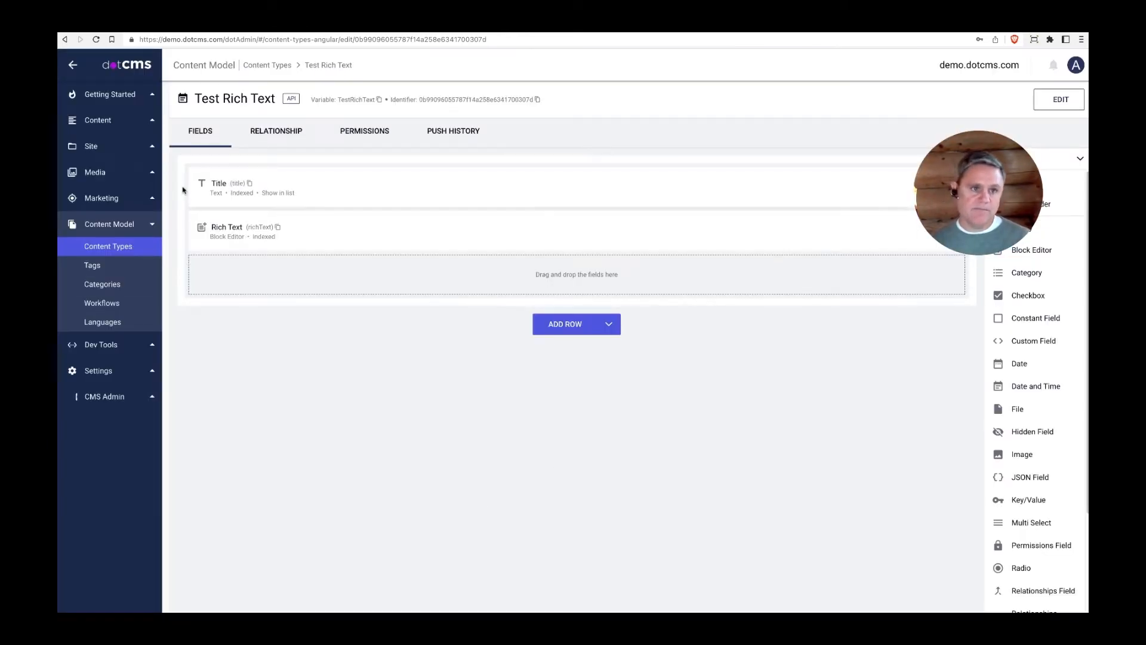
Open the "Here is a test" entry from the Testing Rich Text listing, check its content in the block editor, and close it
left_click(100, 123)
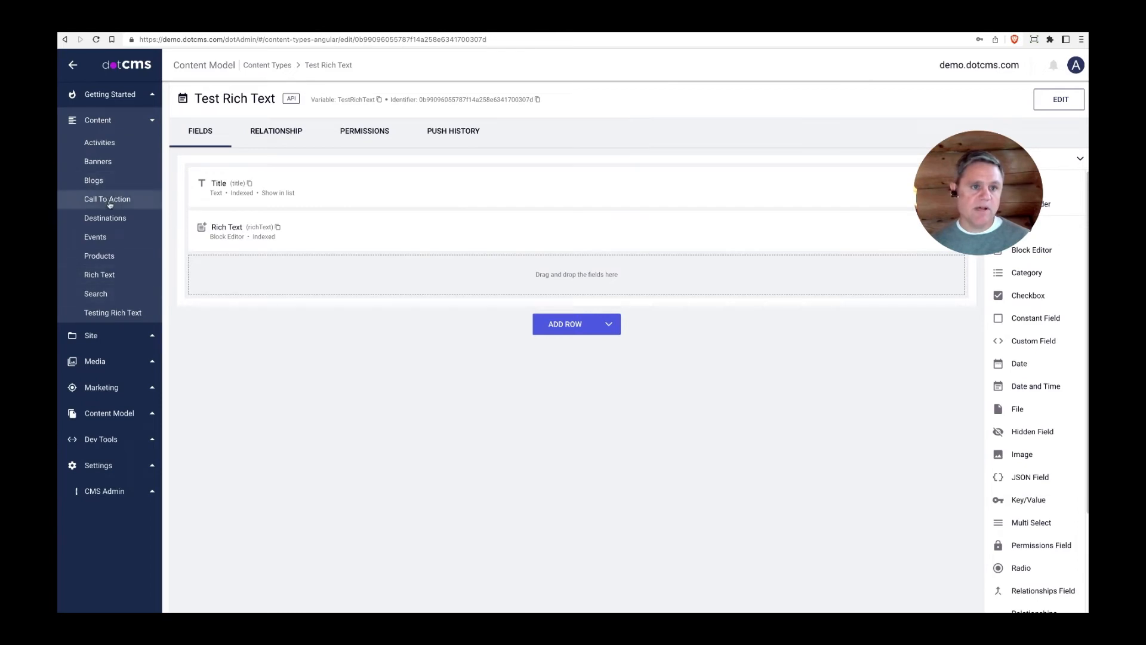
left_click(113, 313)
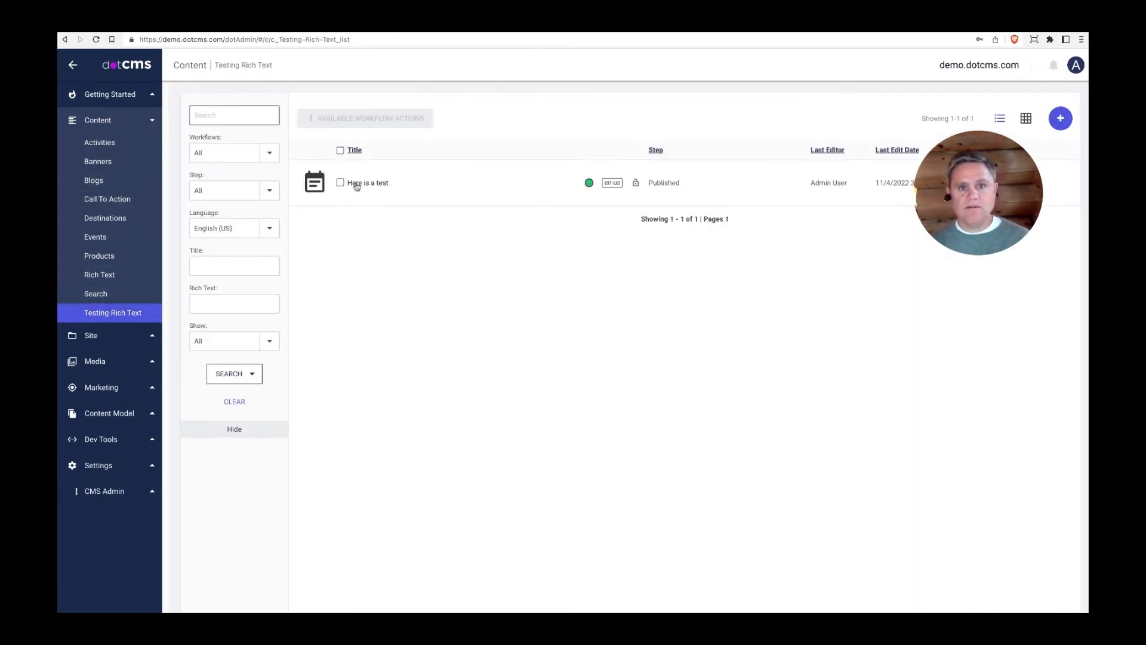
left_click(360, 183)
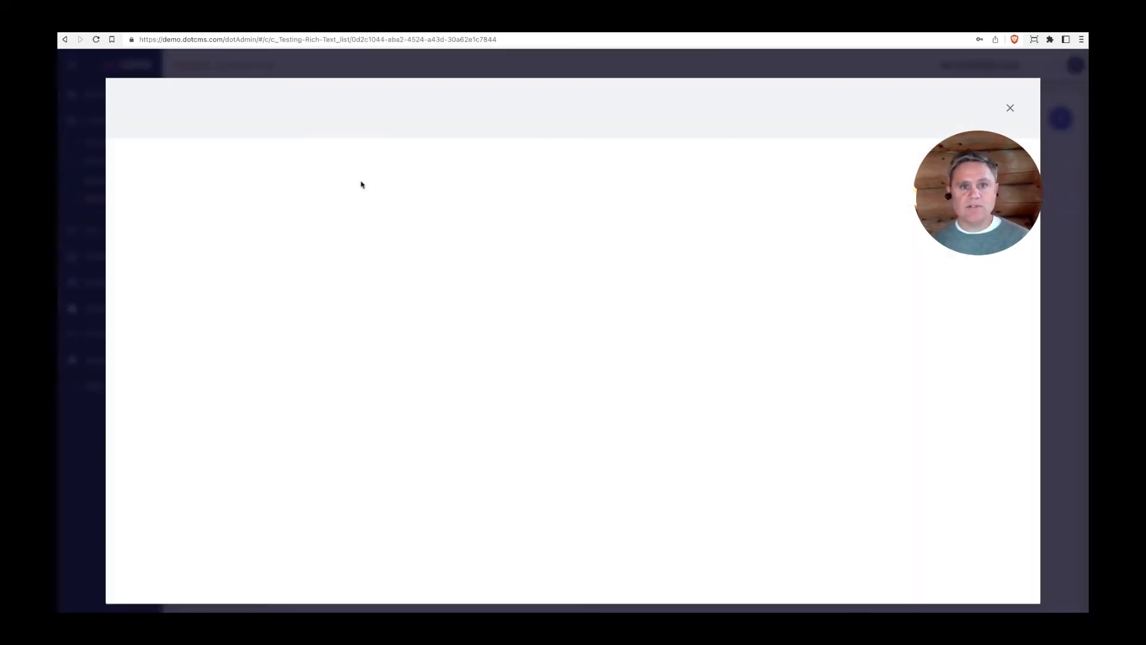
left_click(630, 346)
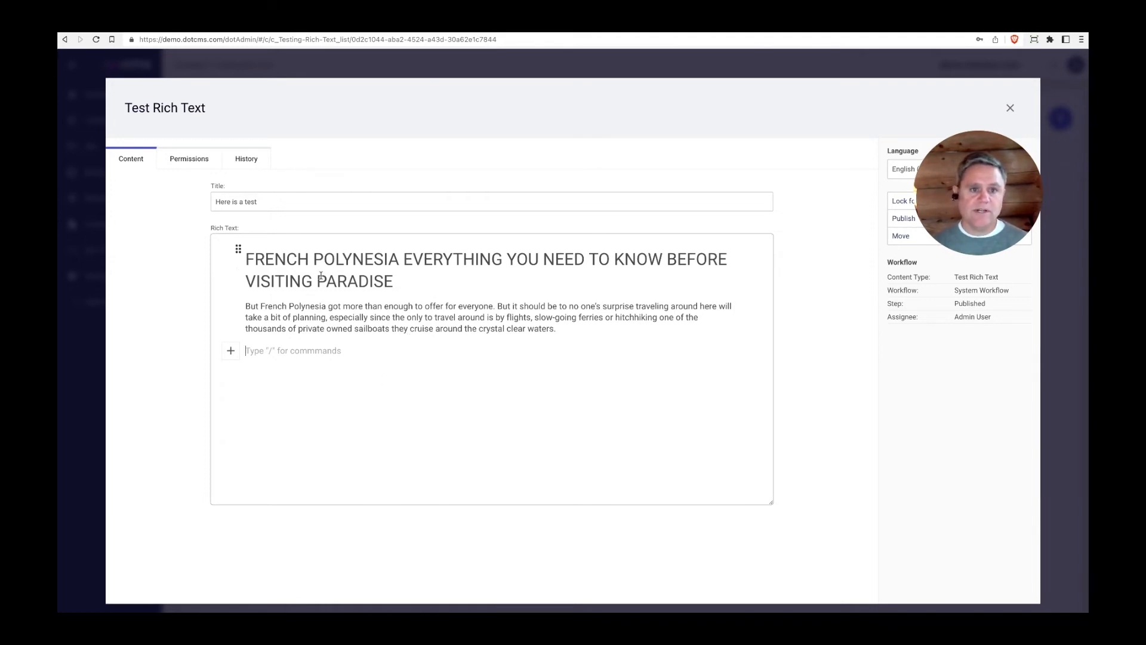
left_click(947, 202)
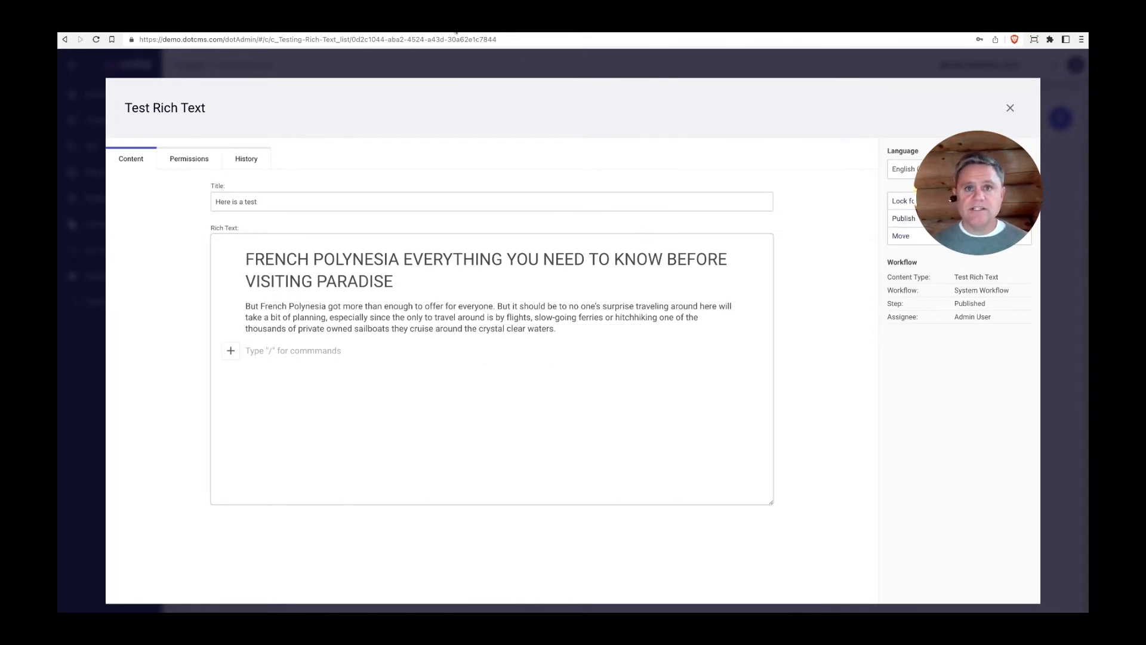
left_click(1008, 110)
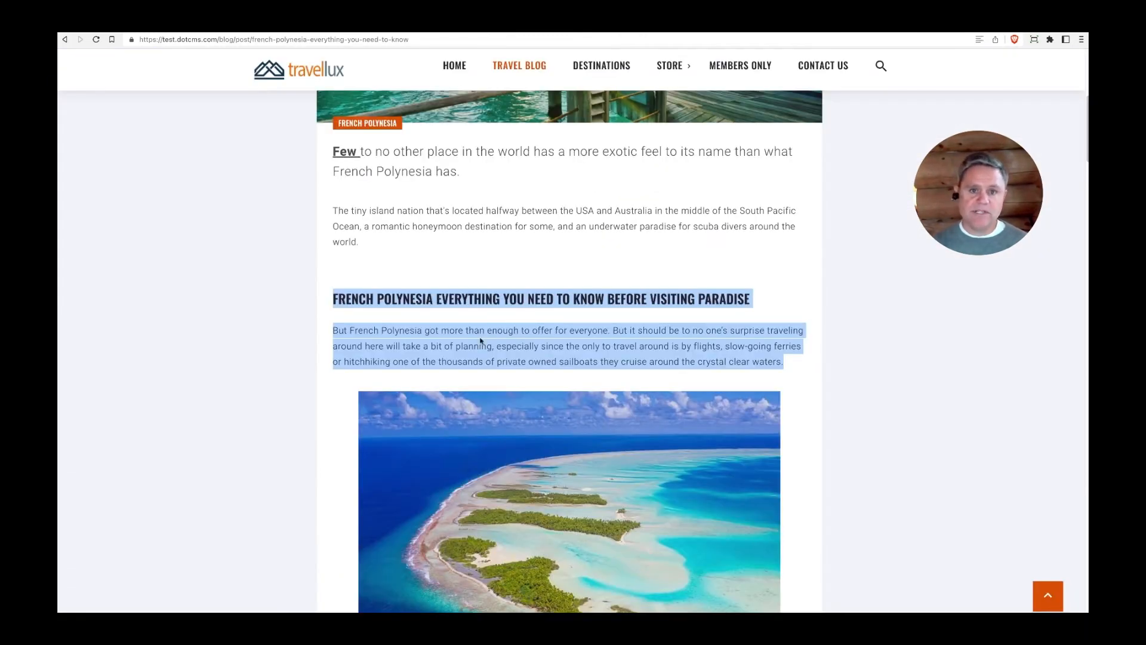
Review the travellux French Polynesia post and the 22.10 LTS Block Editor Goodness slide
left_click(451, 258)
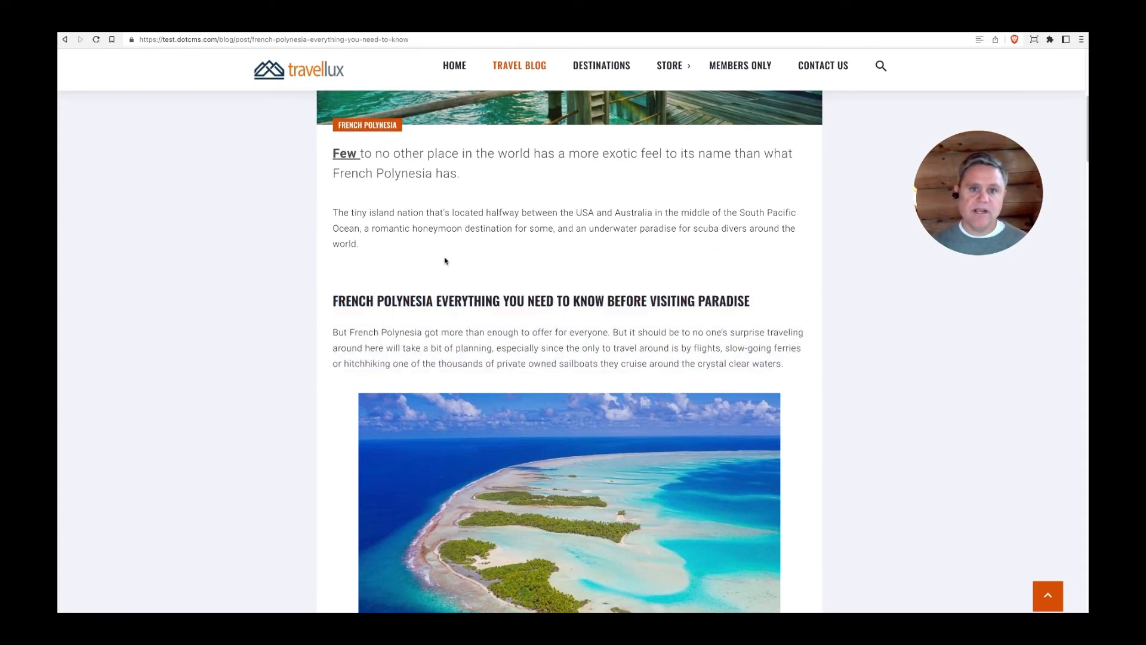
scroll(450, 258, "up", 3)
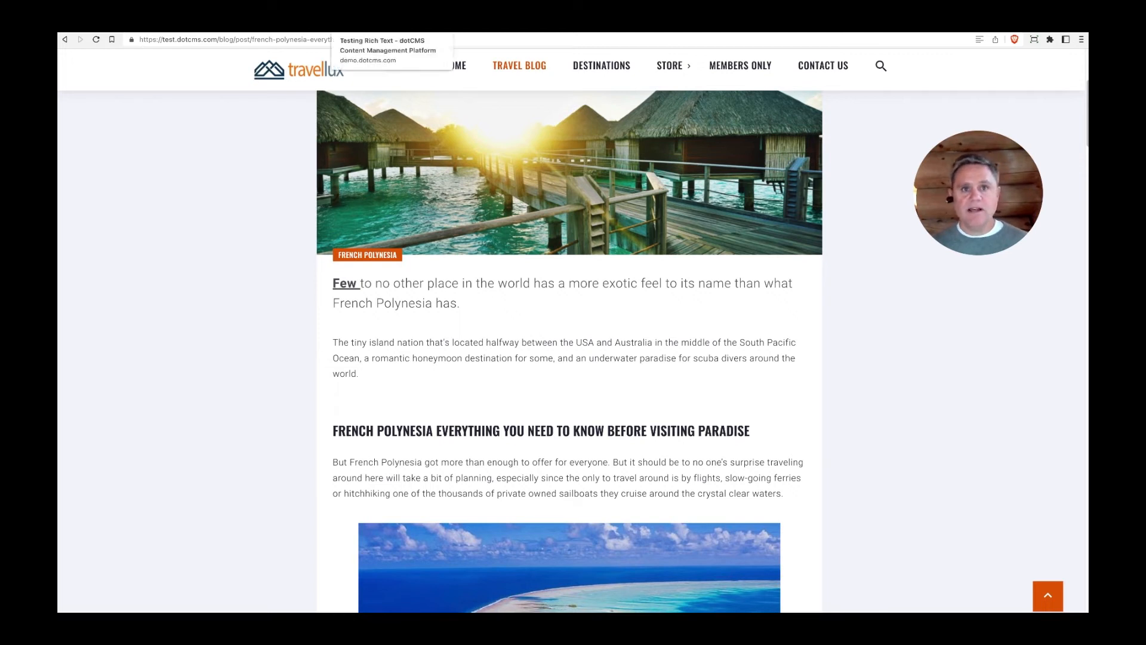
left_click(380, 27)
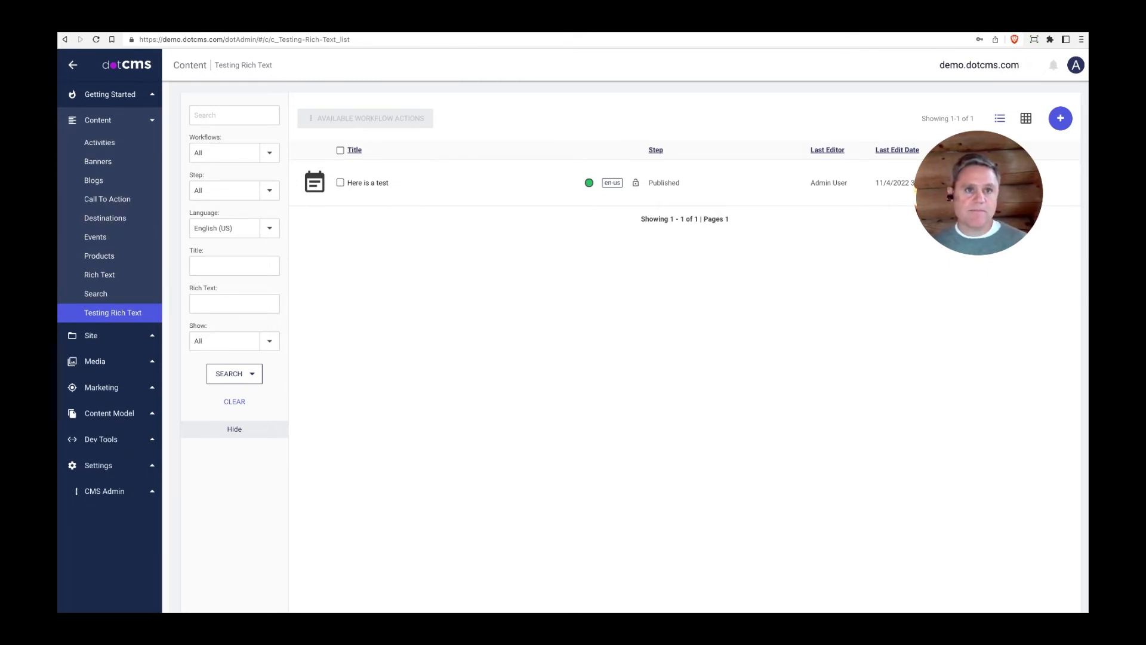
key("ctrl+Tab")
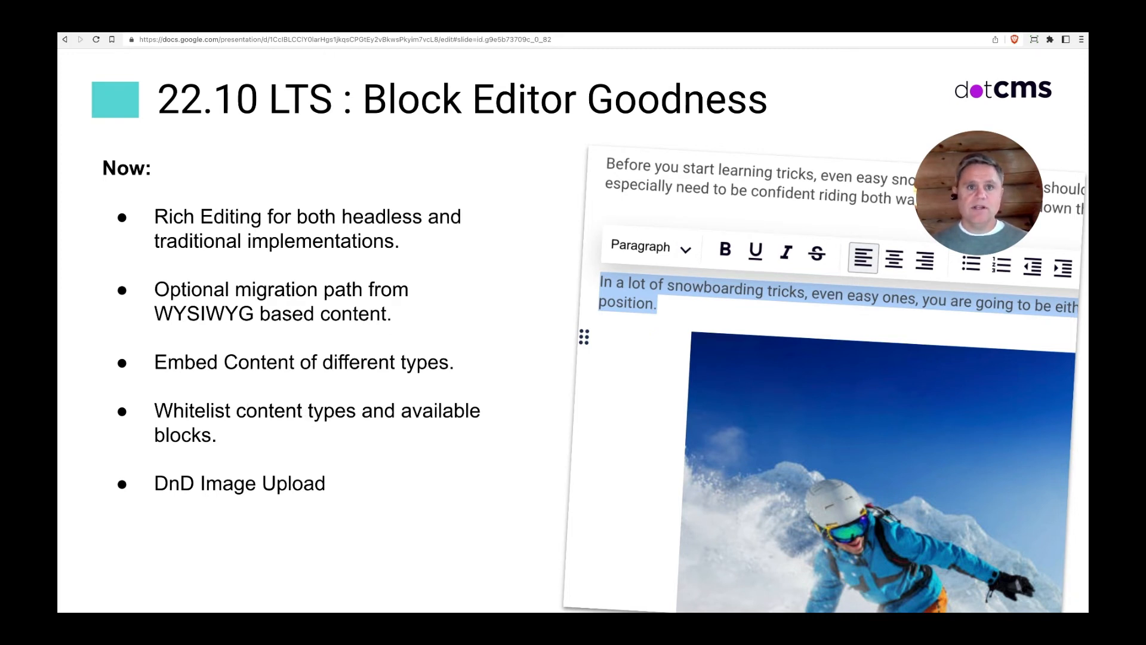
key("ctrl+Tab")
Reopen the "Here is a test" entry and embed the Blog contentlet "French Polynesia Everything You Need to Know" below the opening paragraph
left_click(366, 185)
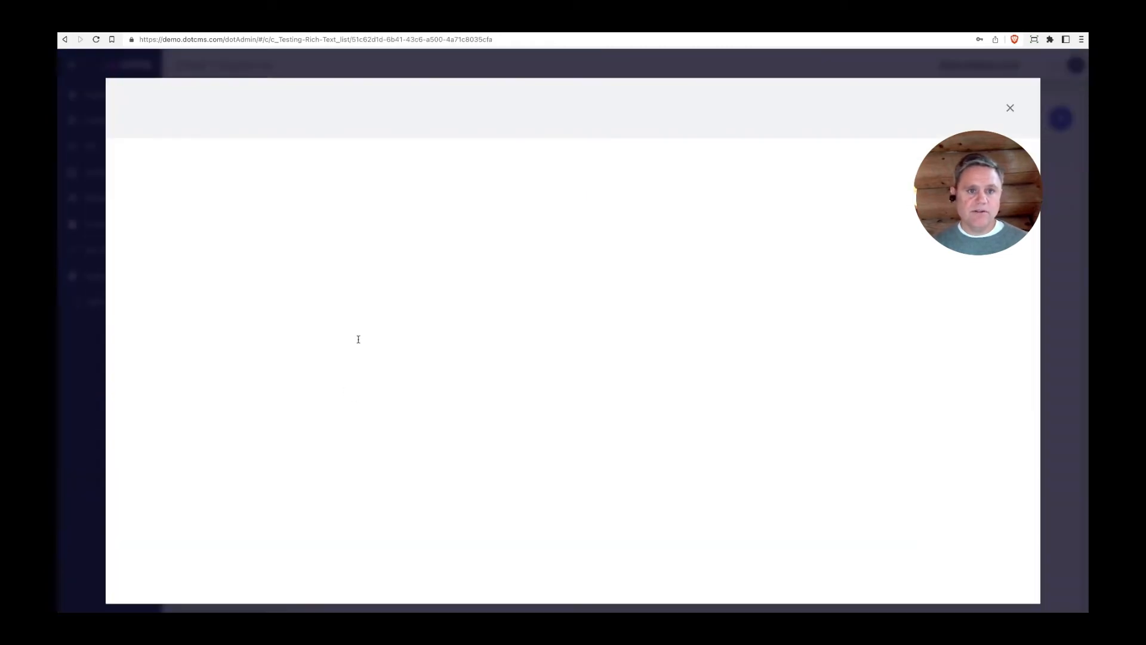
type("/")
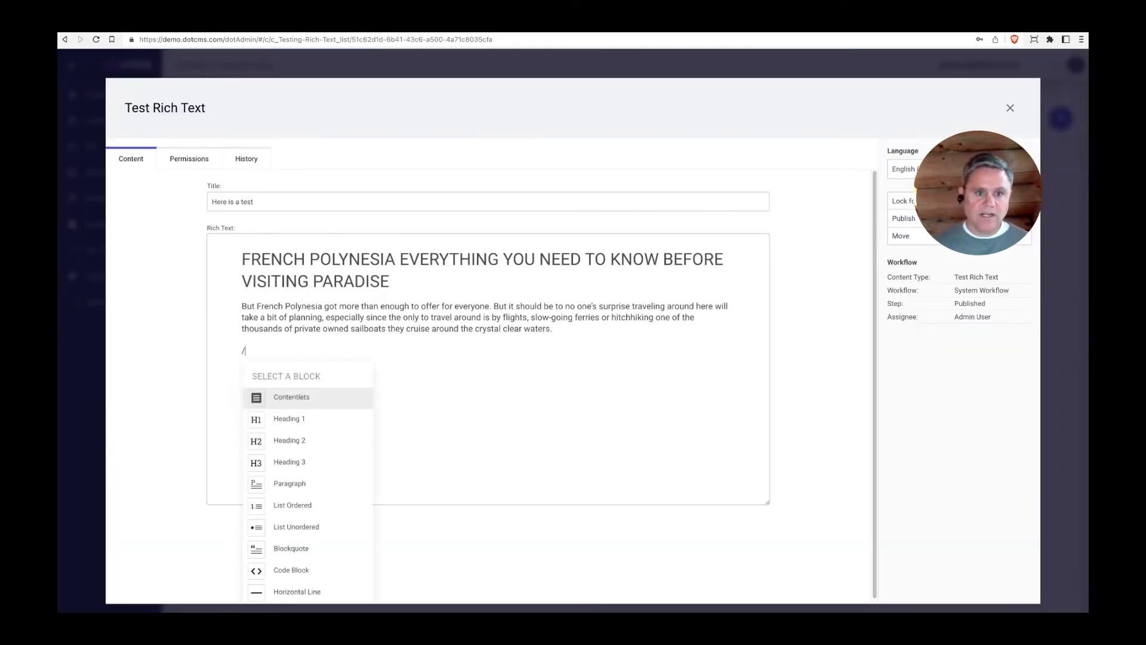
key("Return")
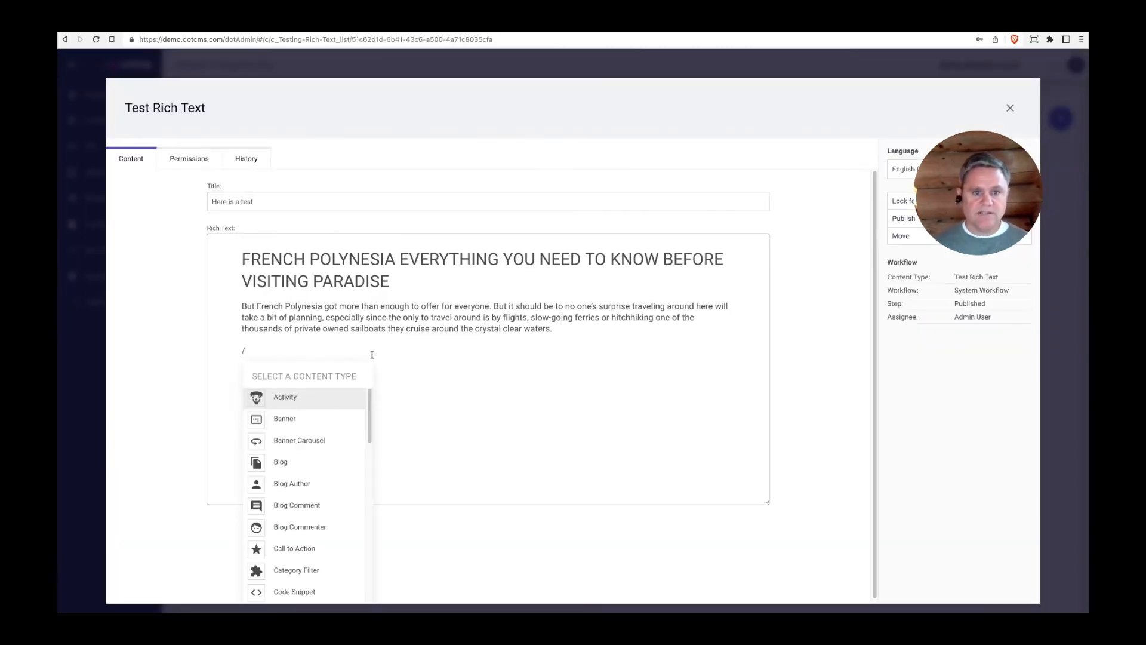
left_click(308, 463)
key("Return")
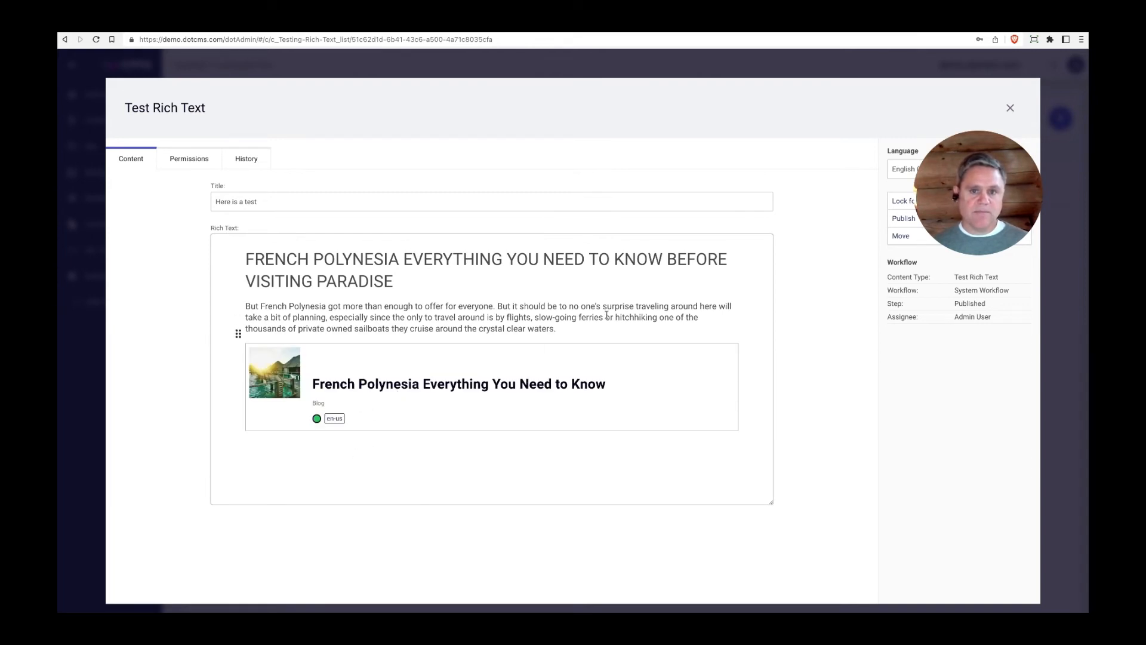
Browse the block types offered on a new line under the opening paragraph and clear the added lines
left_click(583, 327)
key("Return")
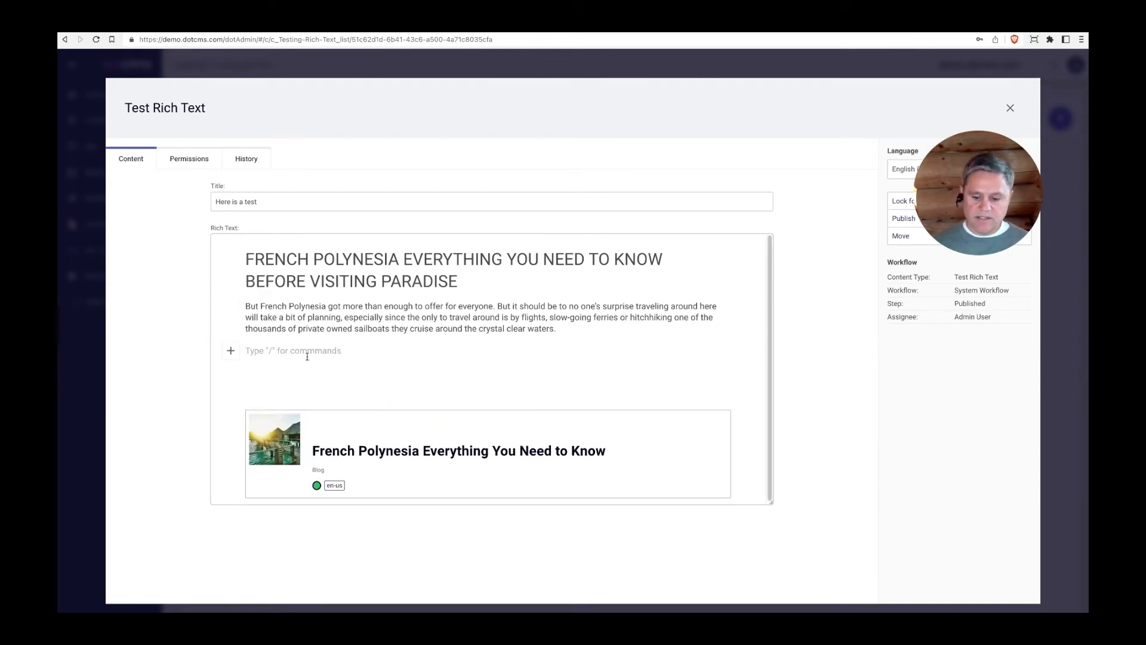
type("/")
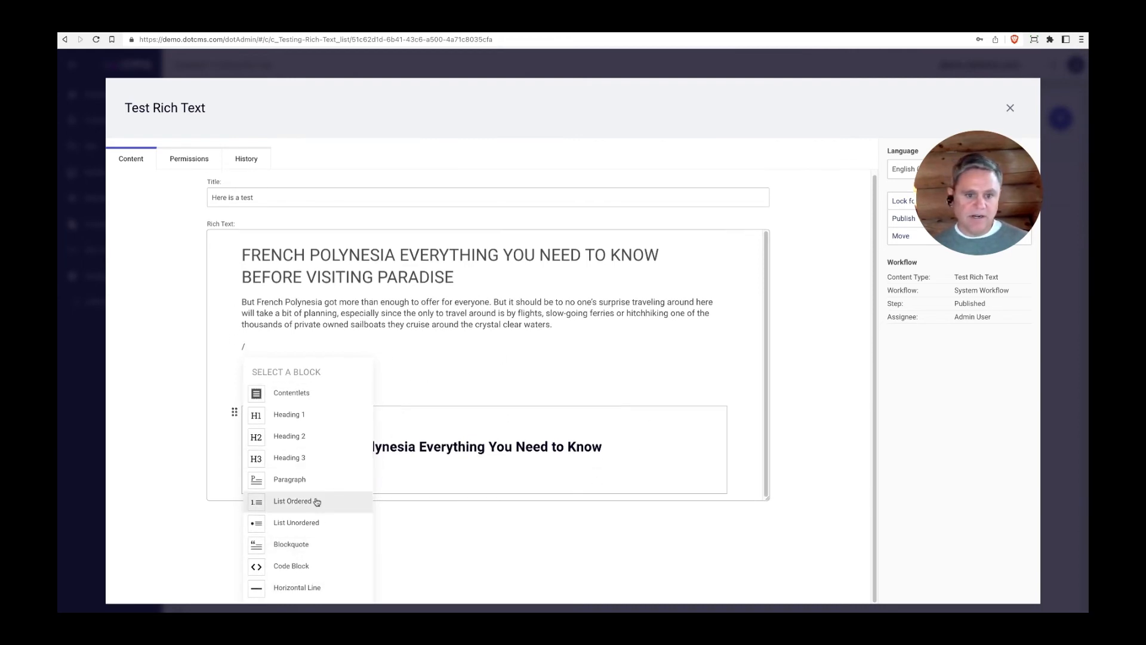
key("BackSpace")
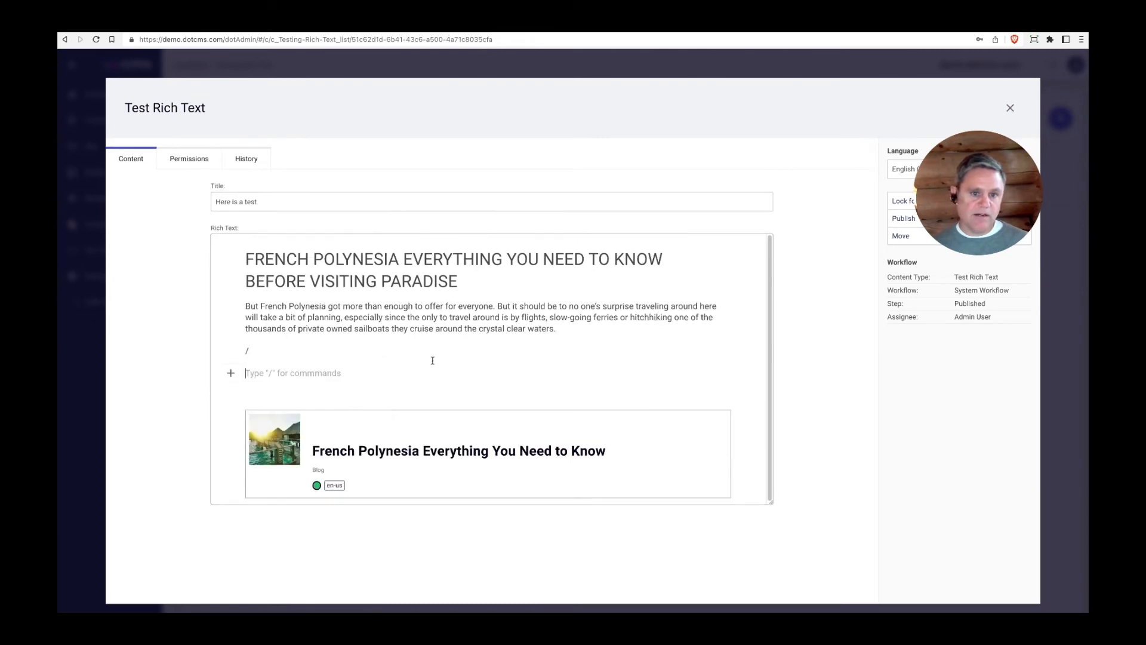
key("Delete")
key("Delete")
key("Delete")
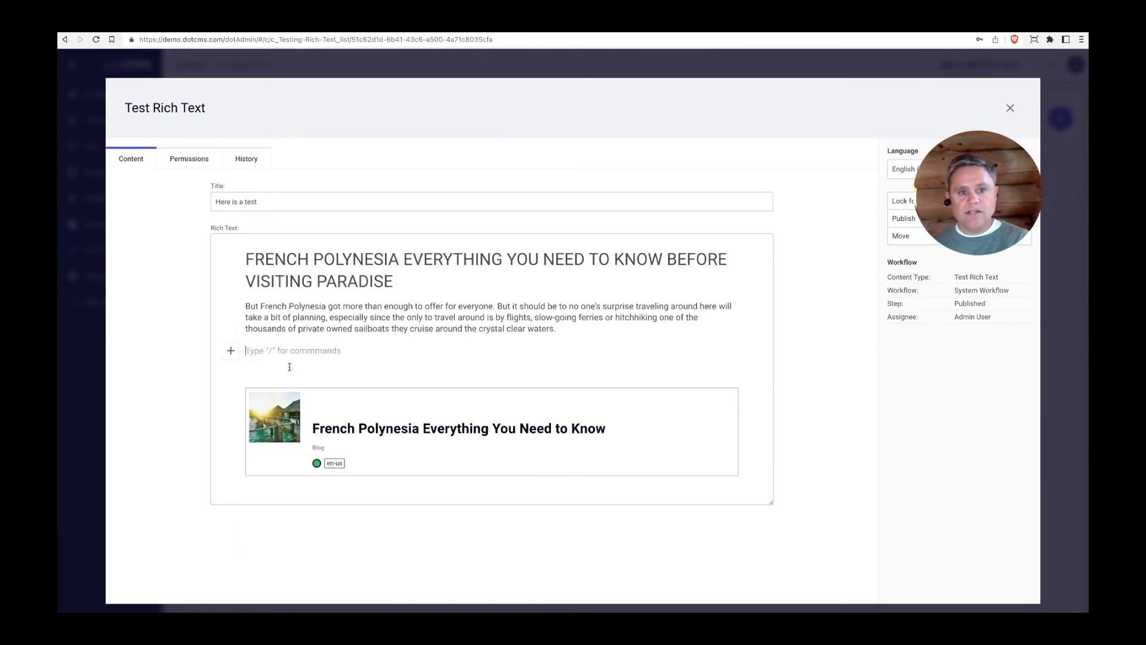
Embed the Banner contentlet "Summer Is Here!" directly below the embedded blog contentlet
left_click(752, 446)
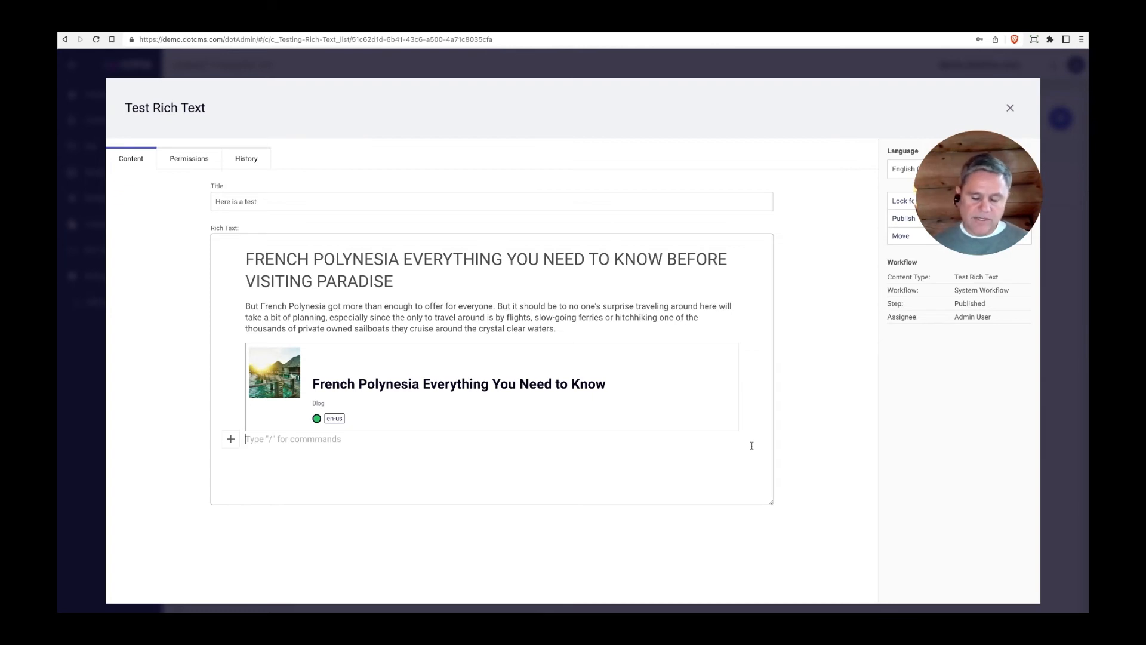
type("/")
left_click(314, 225)
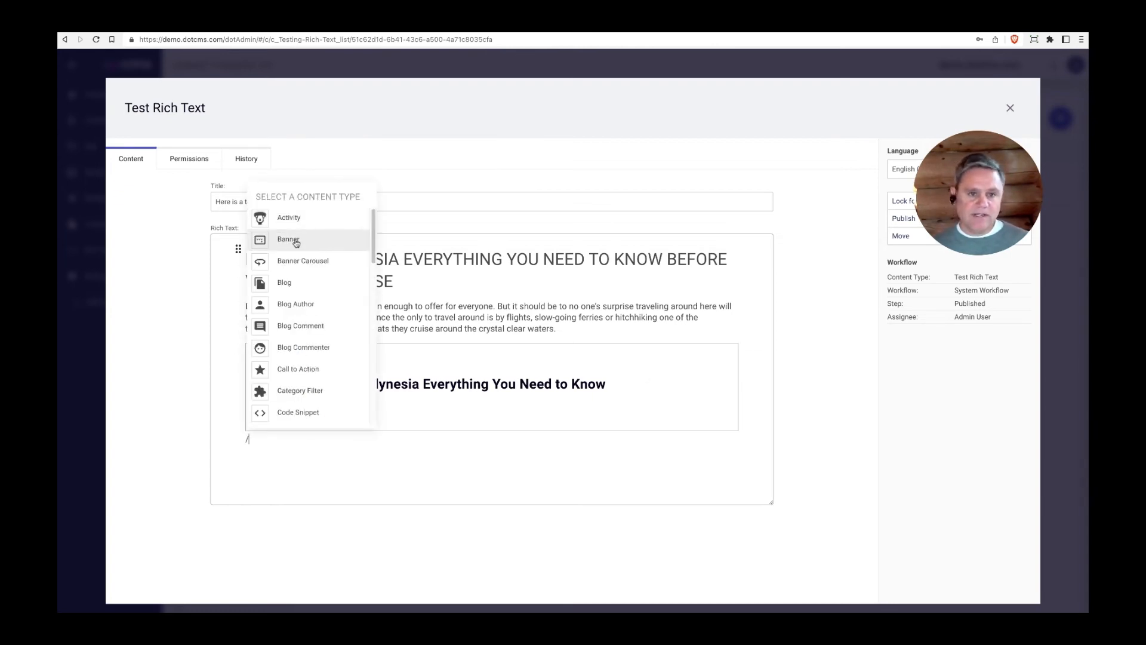
left_click(296, 241)
left_click(315, 251)
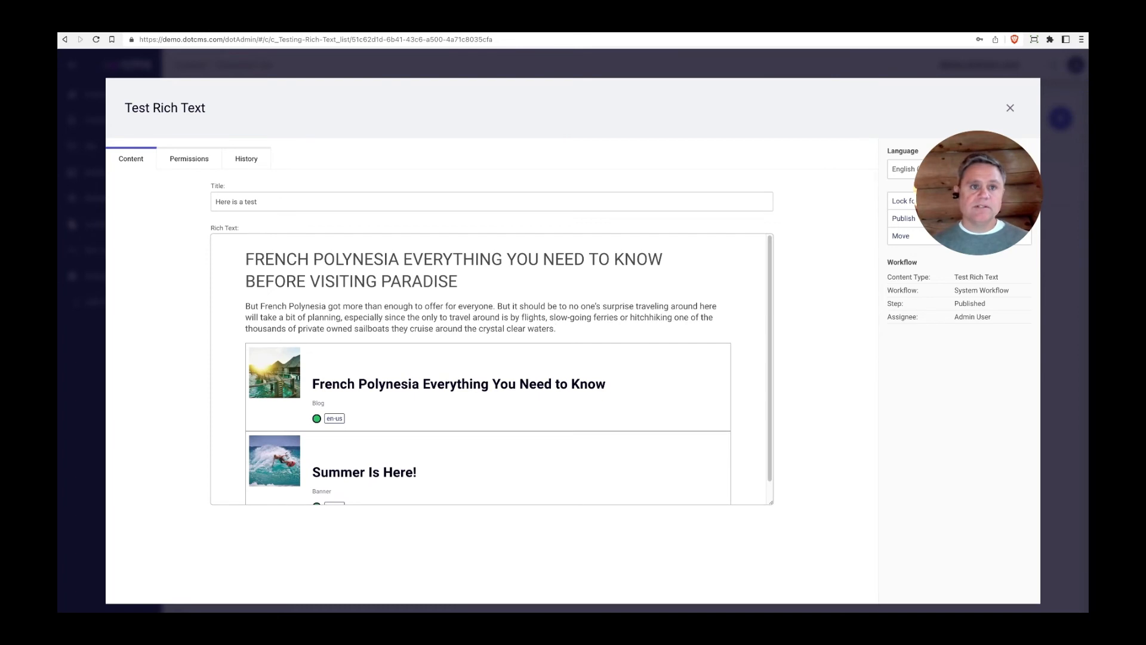
Insert the image file of the snowboarder in the dark red jacket on a new line between the opening paragraph and the embedded blog
key("ctrl+Tab")
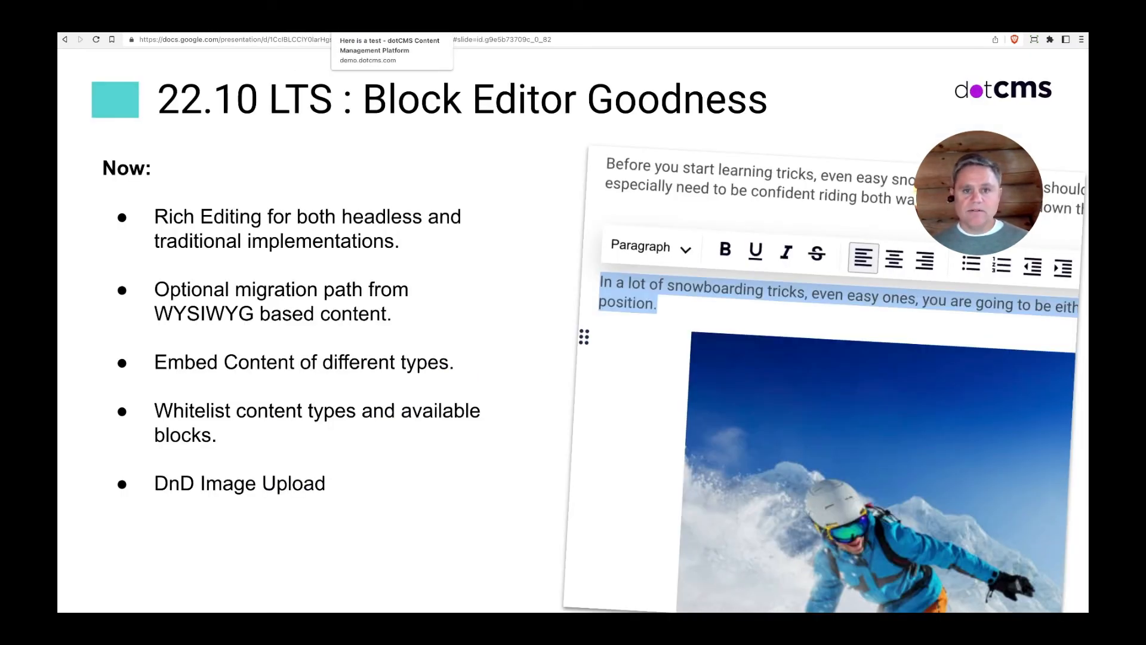
left_click(382, 30)
left_click(595, 324)
key("Return")
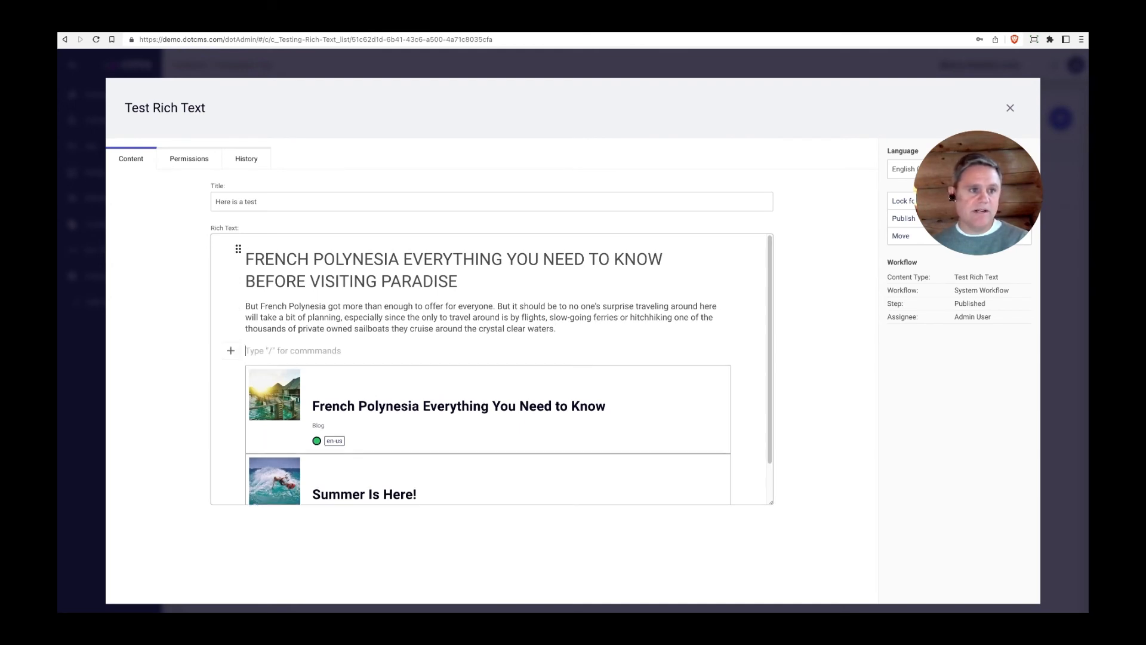
key("super+Tab")
left_click_drag(660, 254, 371, 338)
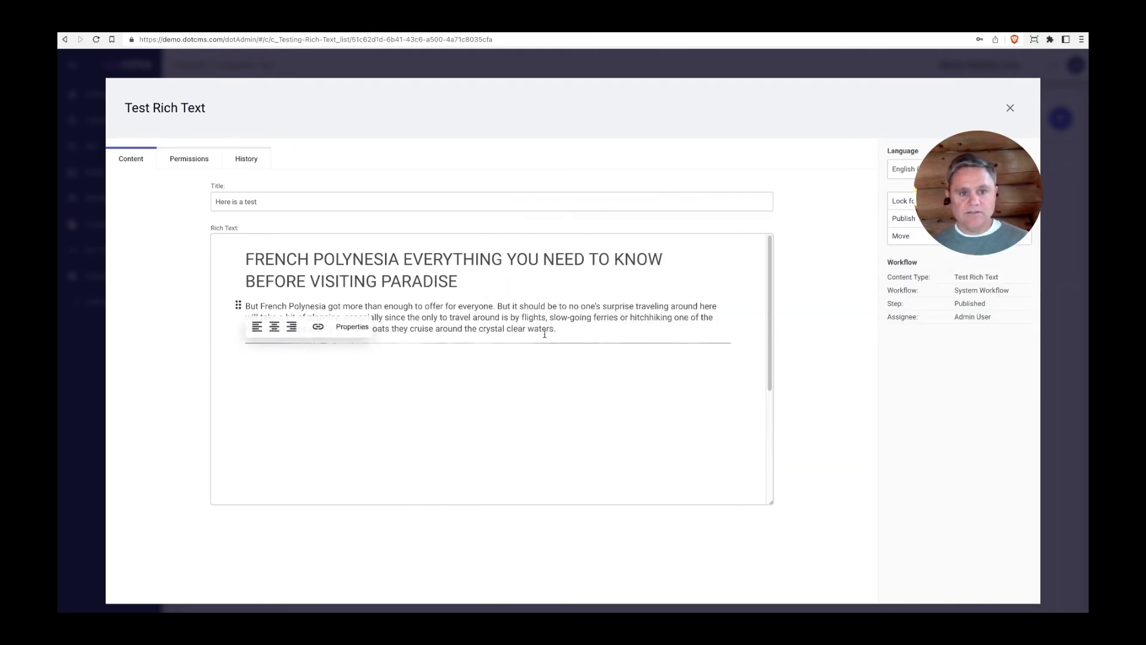
scroll(544, 334, "down", 3)
scroll(544, 334, "up", 1)
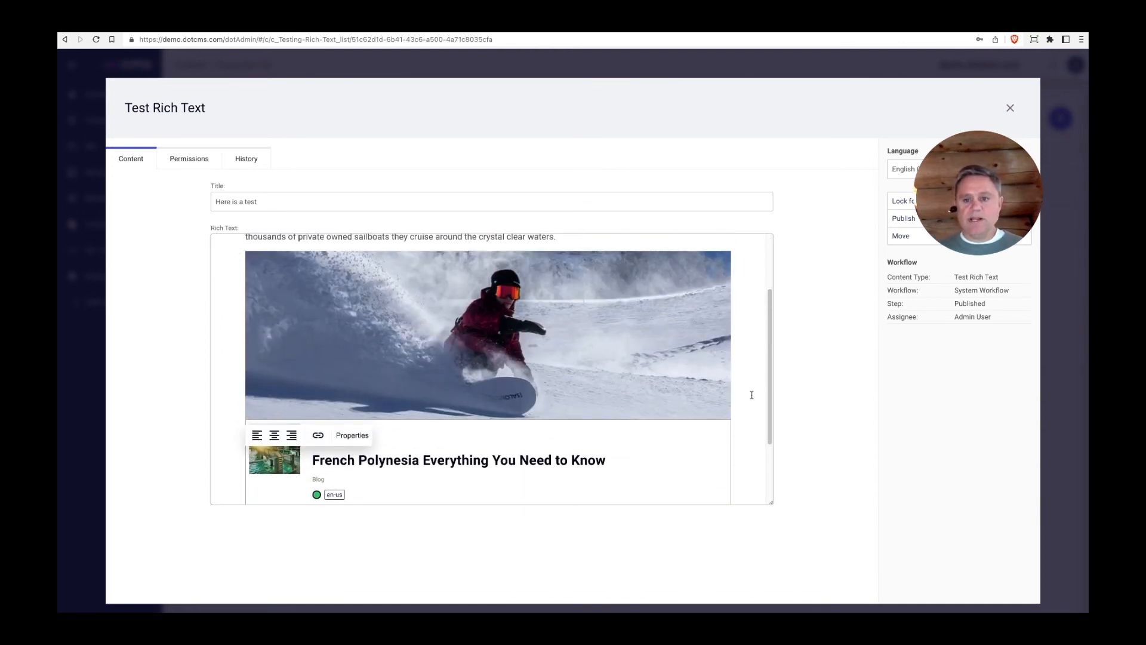
Place the text cursor in the opening paragraph and bring up Google image results for "google images" in a new browser tab
key("Return")
scroll(748, 394, "up", 2)
left_click(597, 313)
key("ctrl+t")
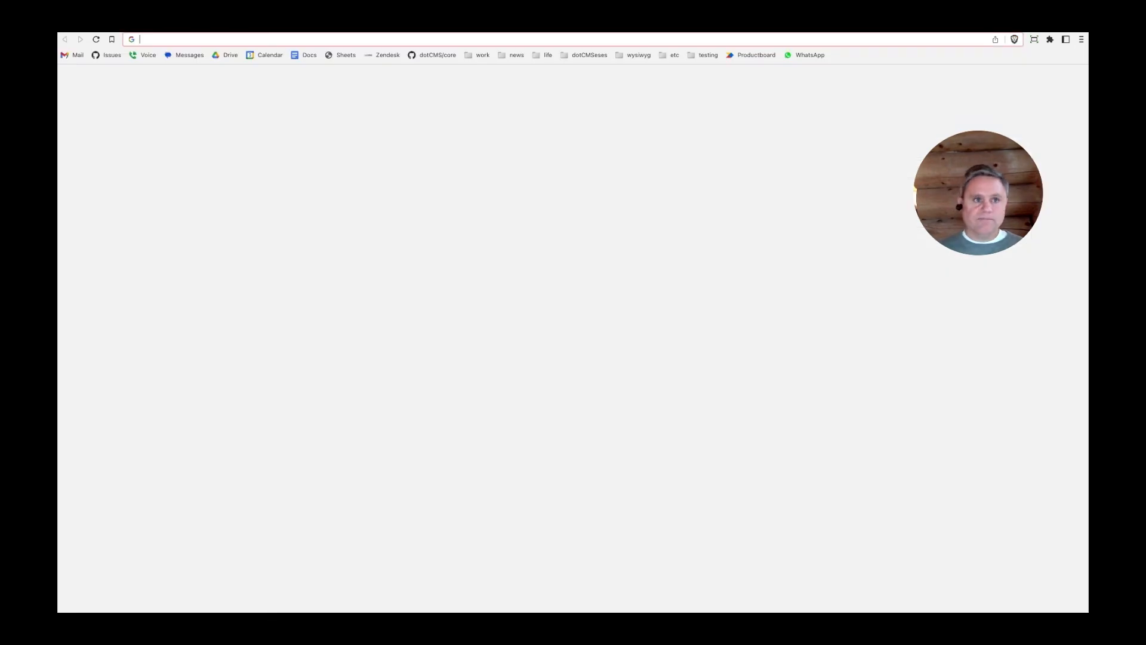
type("google images")
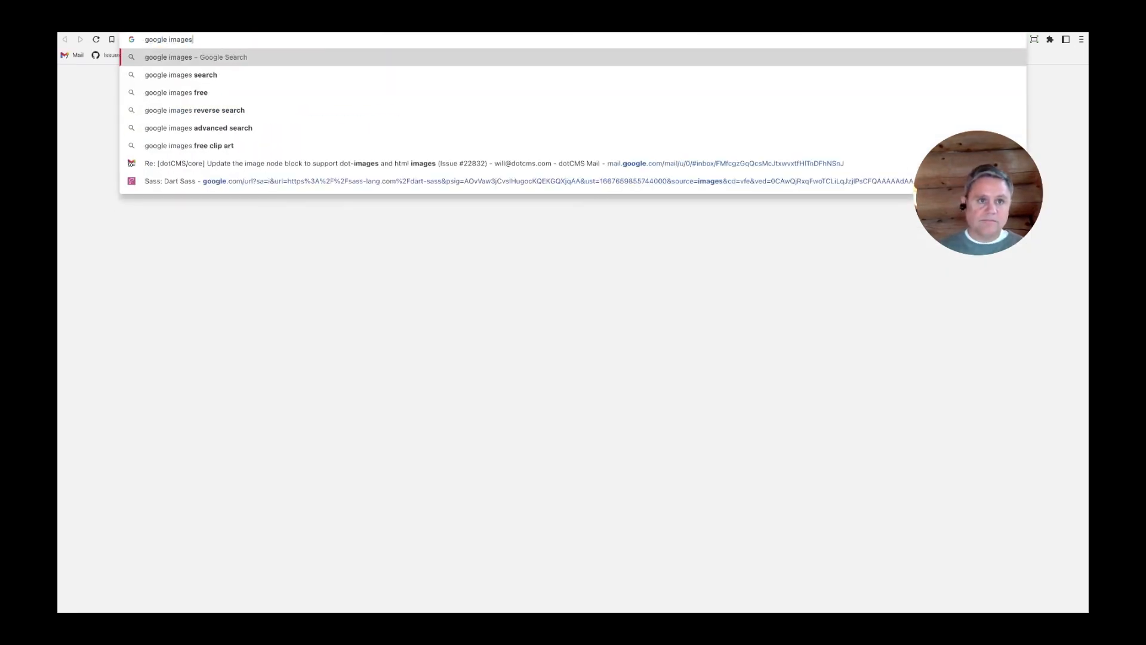
key("Return")
left_click(237, 109)
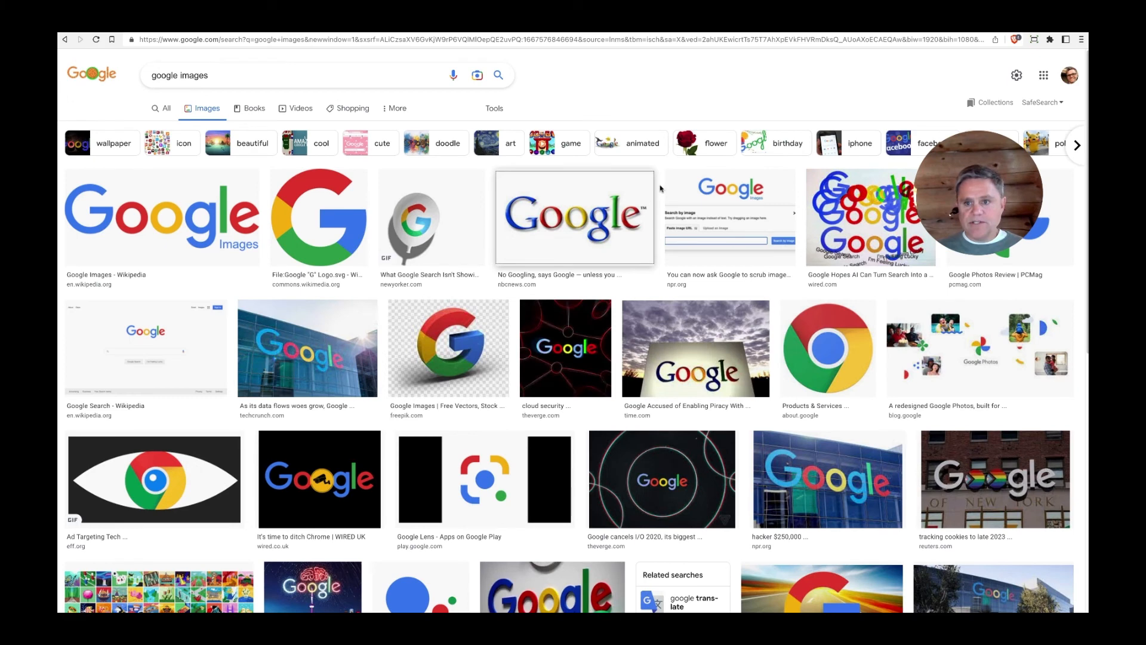
Search the image results for "snowboarding images"
left_click(273, 72)
key("shift+alt+Left")
key("shift+alt+Left")
type("snowboardin")
key("Down")
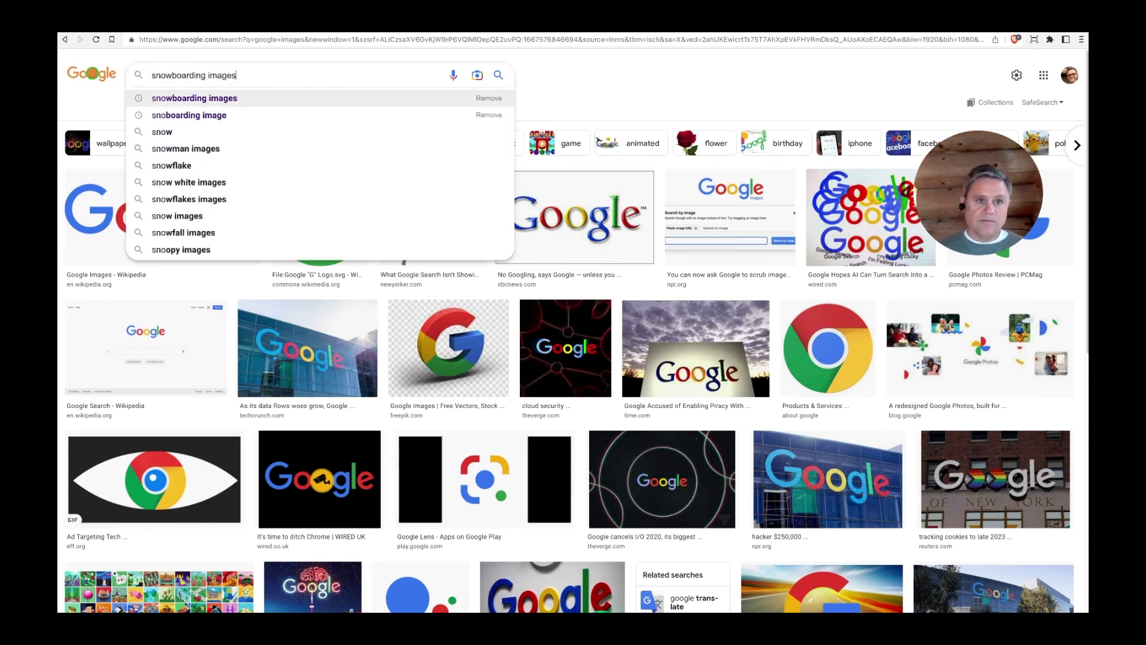
key("Return")
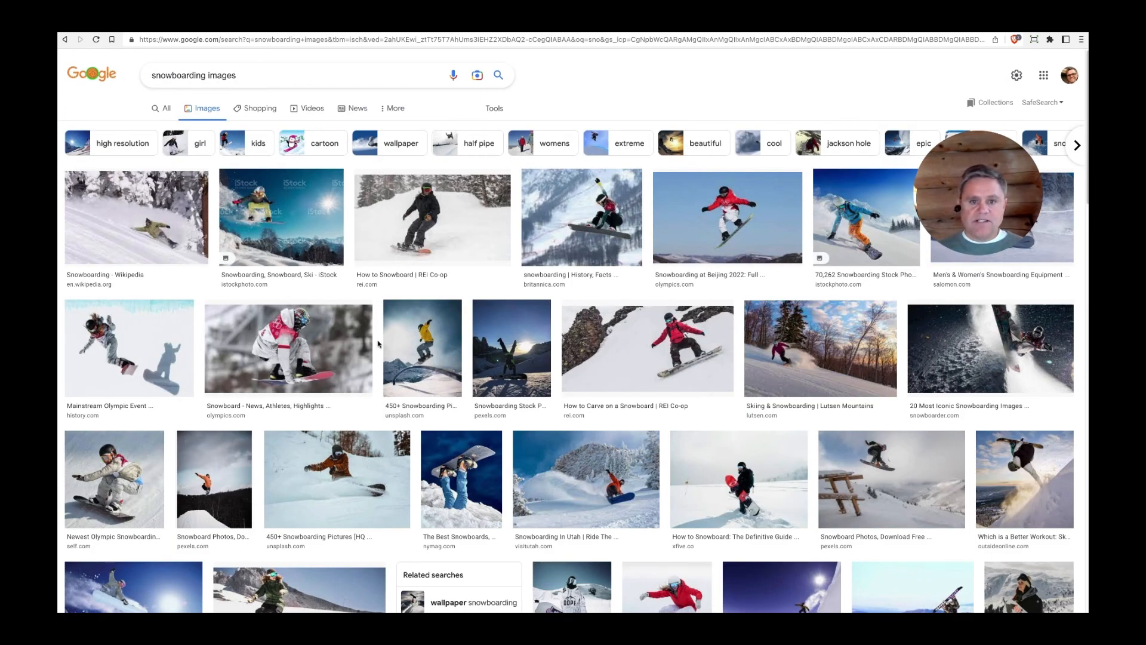
Copy the Unsplash picture of the snowboarder in the yellow jacket
left_click(407, 353)
right_click(800, 292)
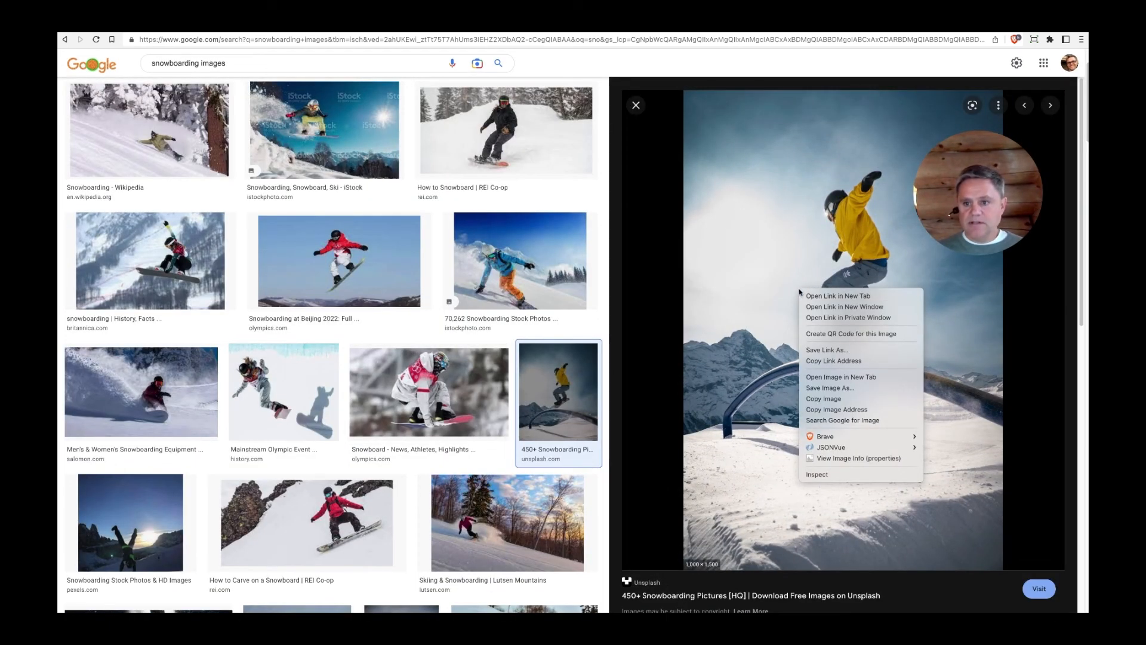
left_click(824, 399)
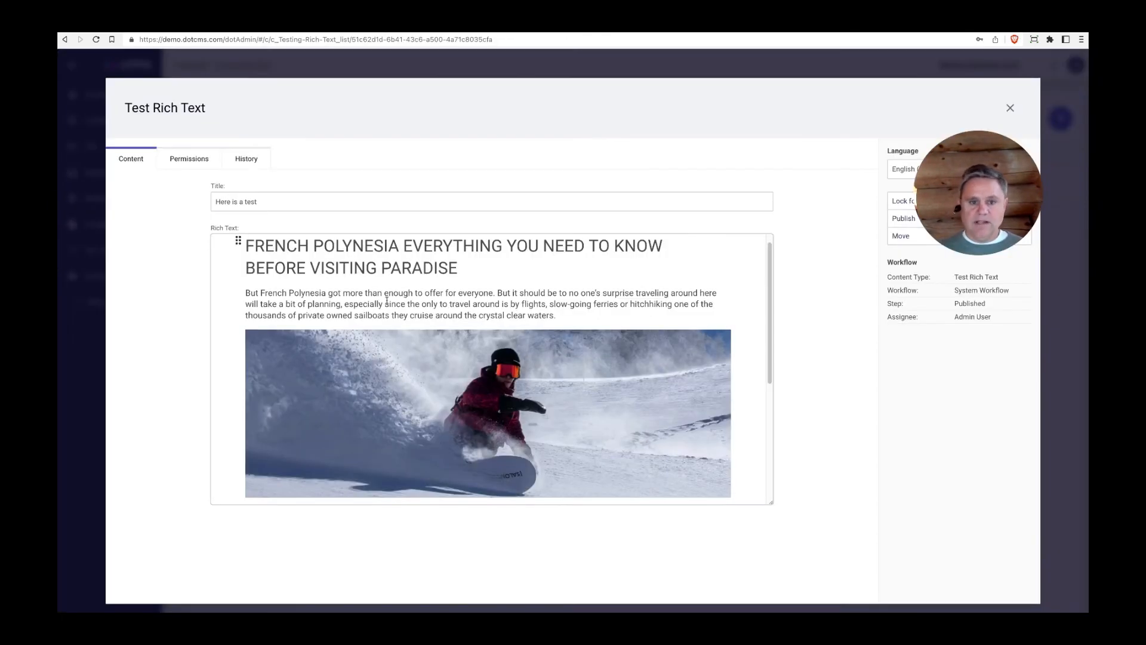
Remove the empty lines below the picture of the snowboarder in the dark red jacket, and delete that picture
scroll(410, 427, "down", 2)
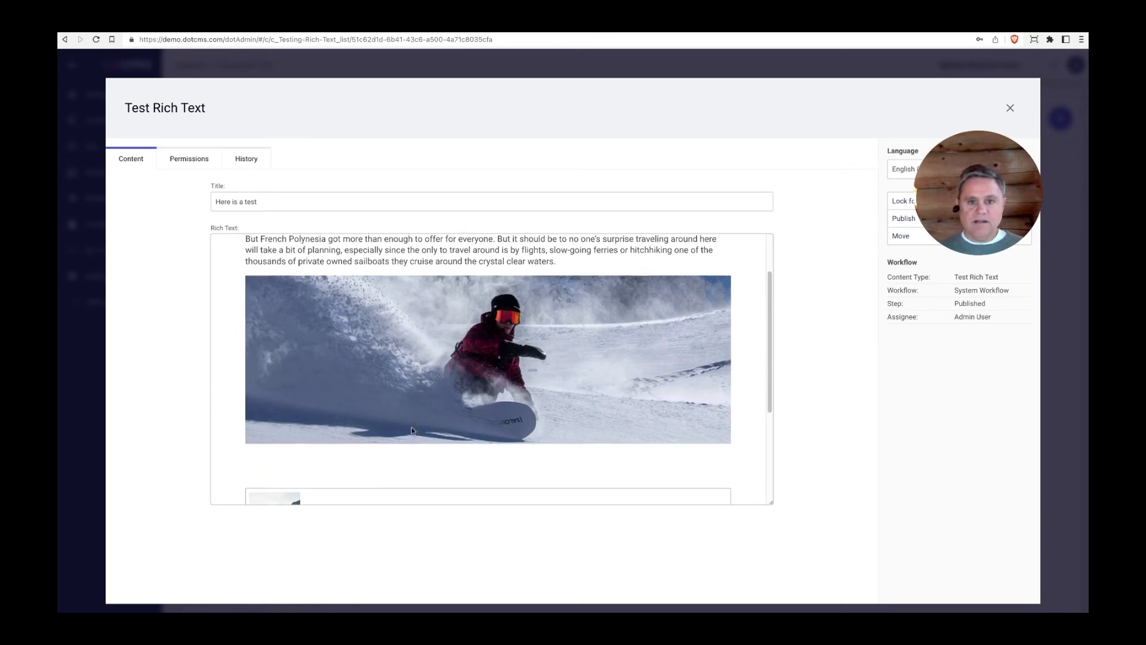
left_click(707, 459)
key("BackSpace")
key("BackSpace")
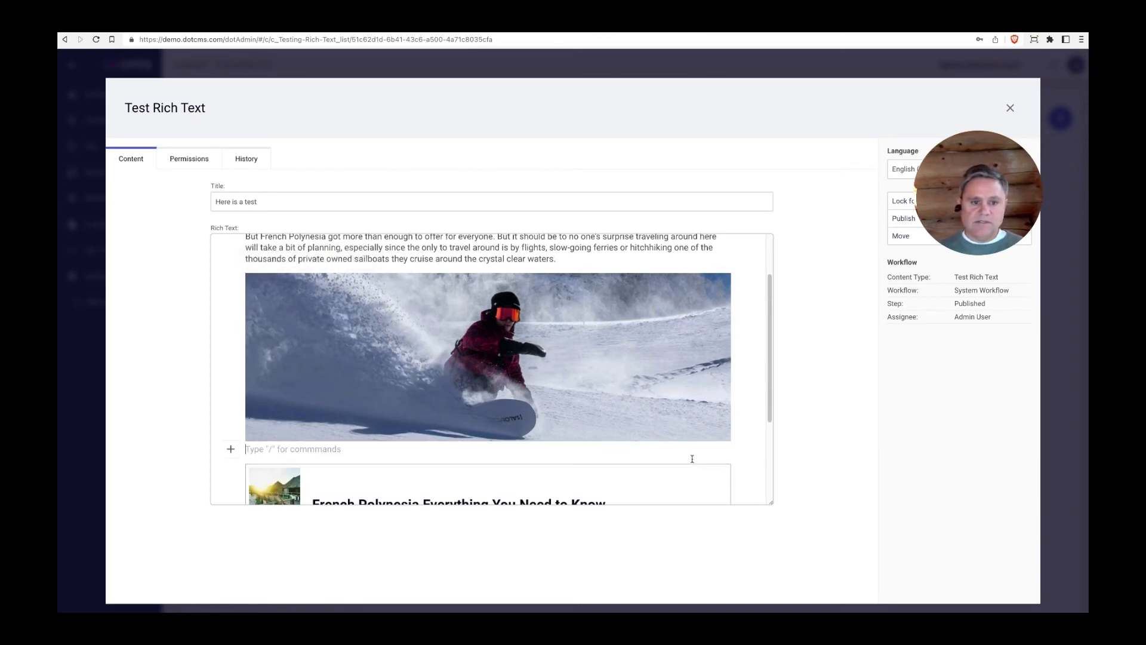
key("BackSpace")
Add blank lines around the embedded blog and paste the copied picture of the snowboarder in the yellow jacket below it
key("Return")
key("Return")
key("Return")
key("Return")
key("Return")
key("Return")
key("Return")
left_click(360, 422)
left_click(361, 403)
key("ctrl+v")
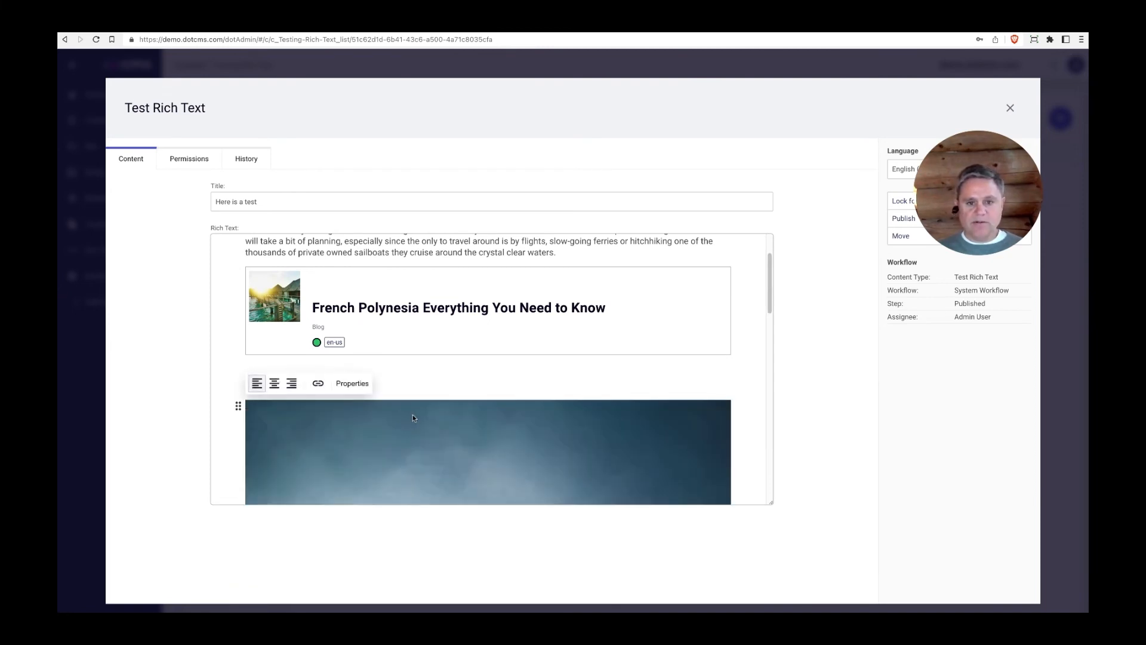
Look over the whole pasted snowboarder picture in the Rich Text field and publish the entry
scroll(416, 416, "down", 5)
scroll(594, 434, "down", 3)
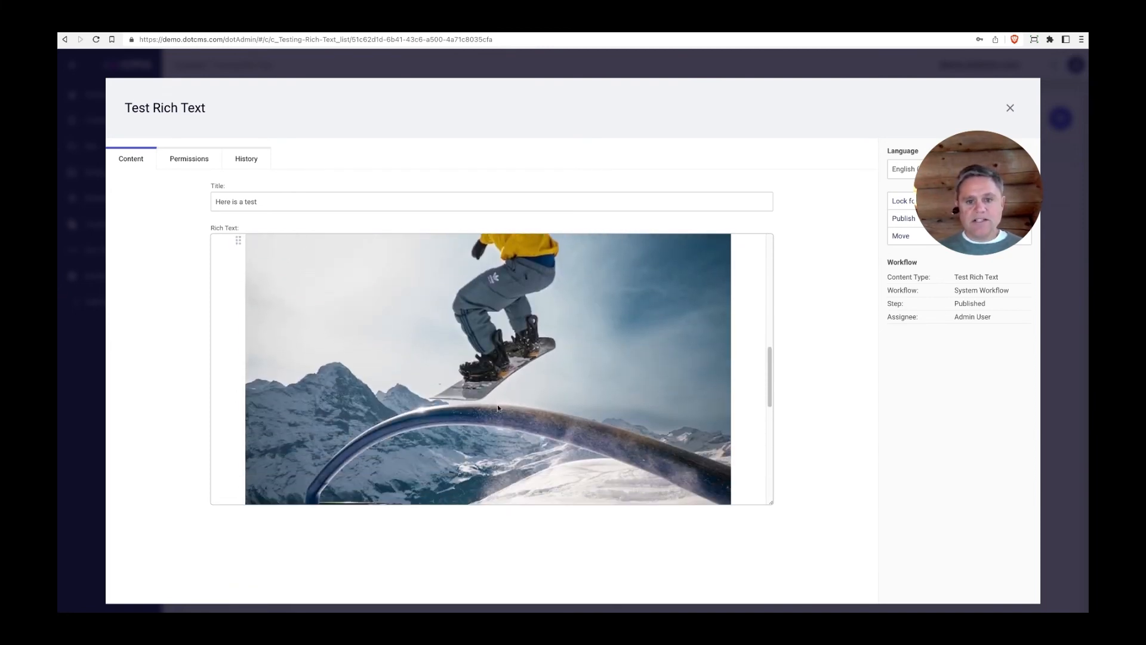
left_click(892, 207)
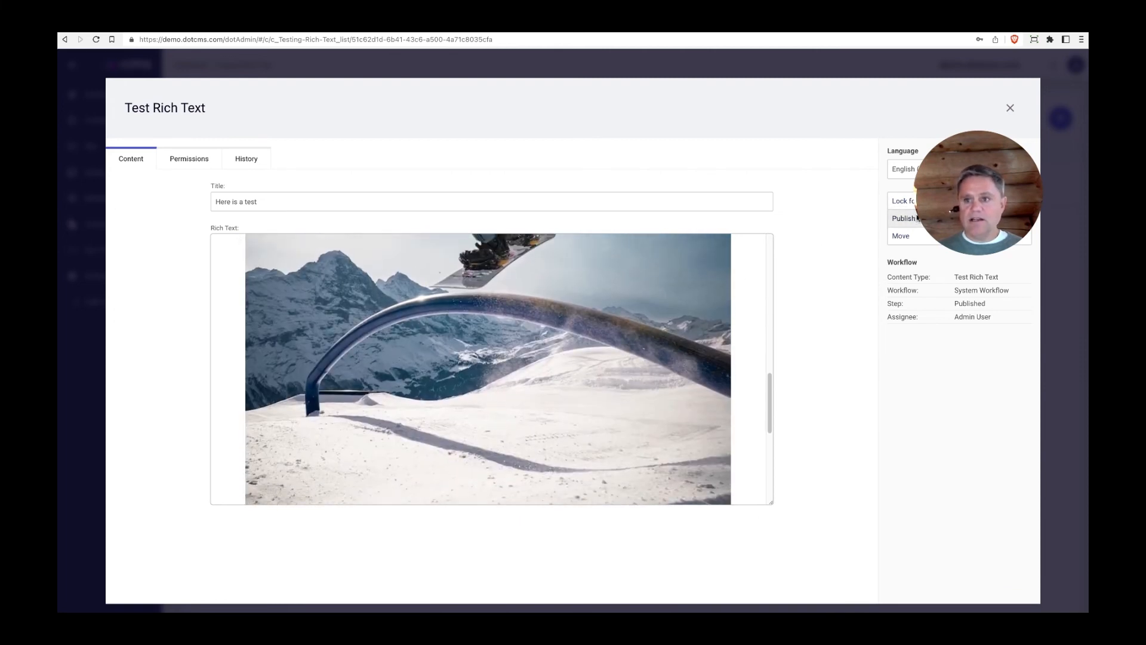
scroll(533, 285, "up", 3)
scroll(533, 285, "up", 3)
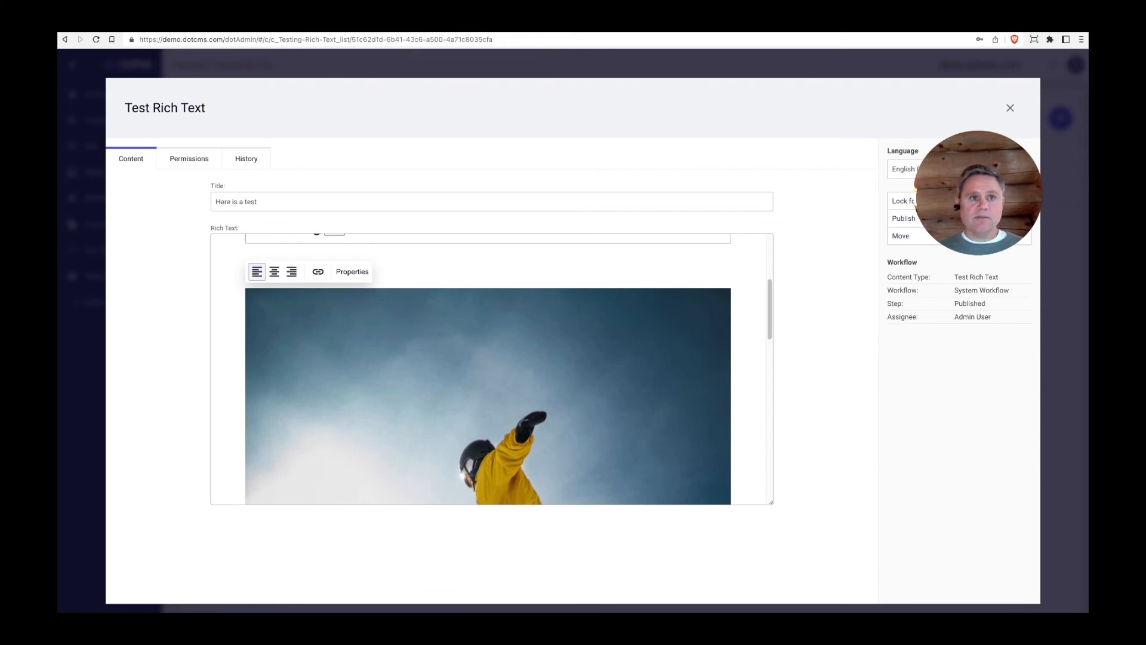
Switch to the Google Slides presentation and advance from the "Now" slide to the "Next" slide of Block Editor Goodness
left_click(269, 26)
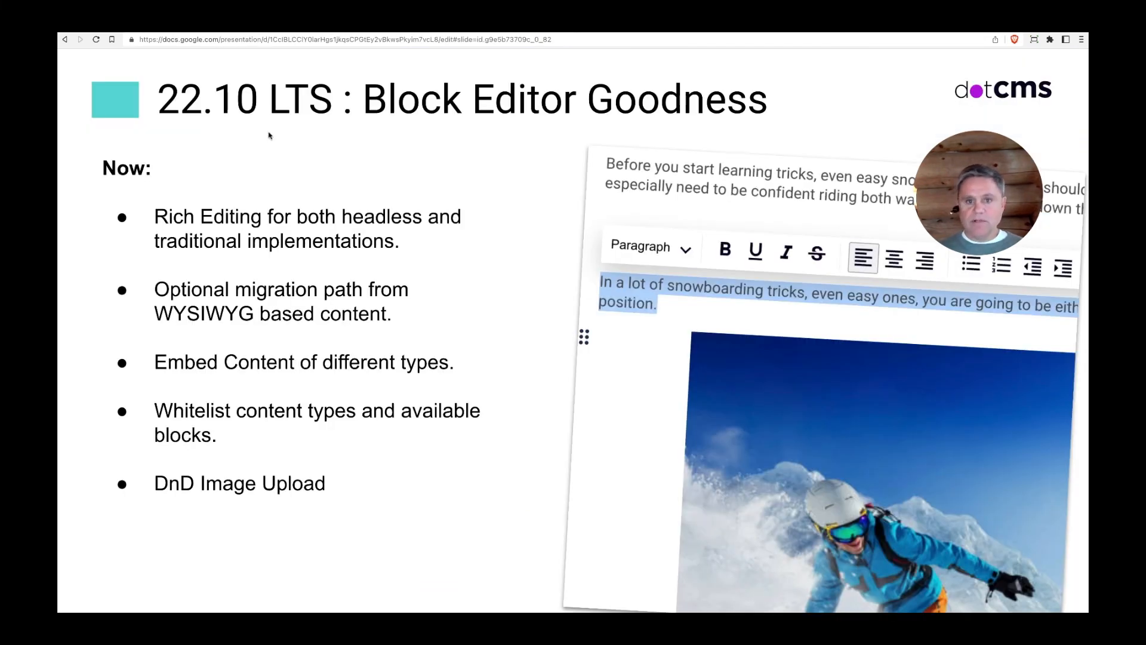
key("Right")
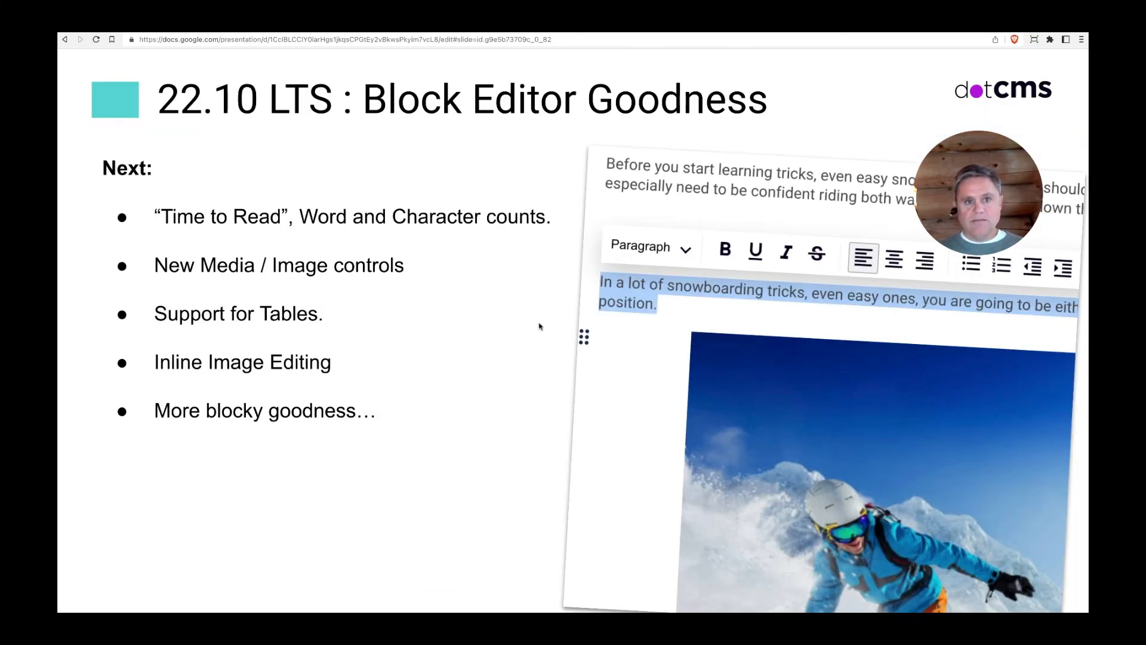